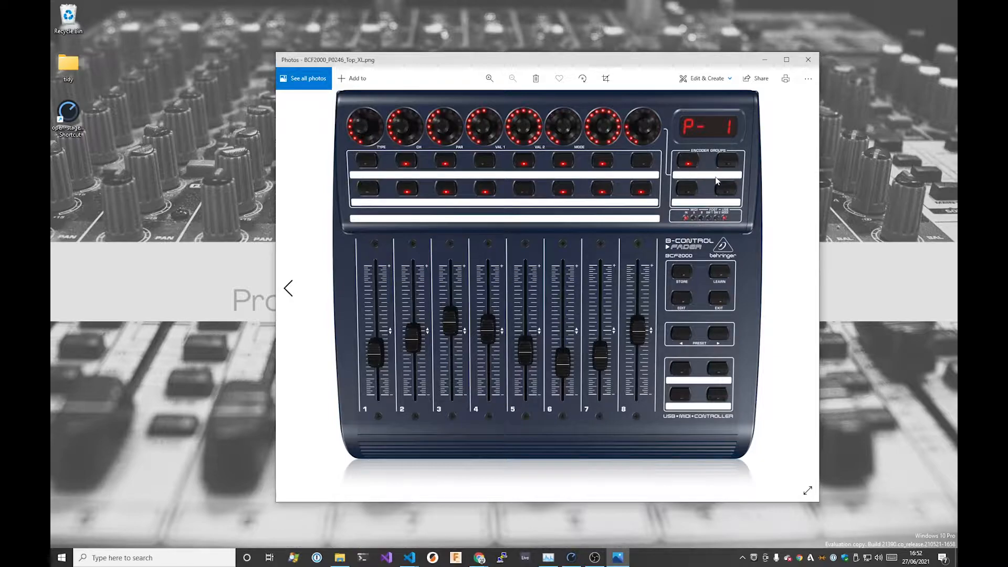
# Step: Put away the BCF2000 reference photo and switch to the Open Stage Control window showing test.json, moving and enlarging it
pyautogui.hotkey('ctrl', '+')
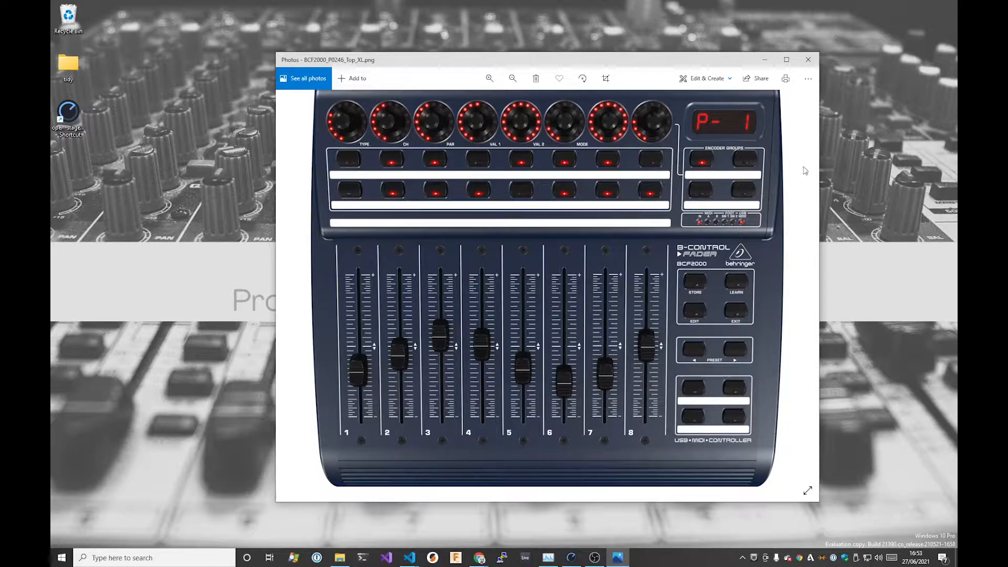
pyautogui.click(764, 60)
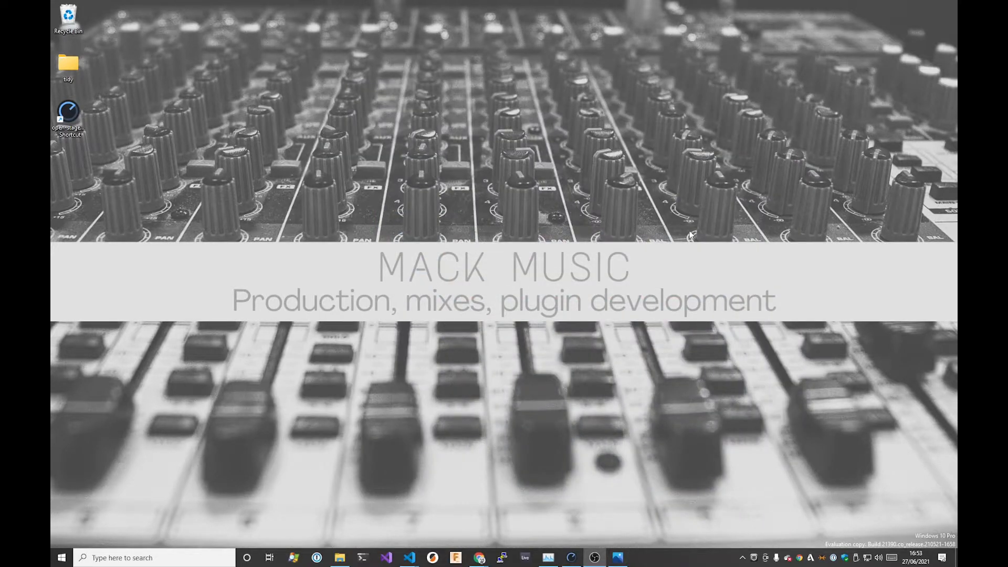
pyautogui.hotkey('alt', 'Tab')
pyautogui.hotkey('alt', 'Tab')
pyautogui.click(689, 231)
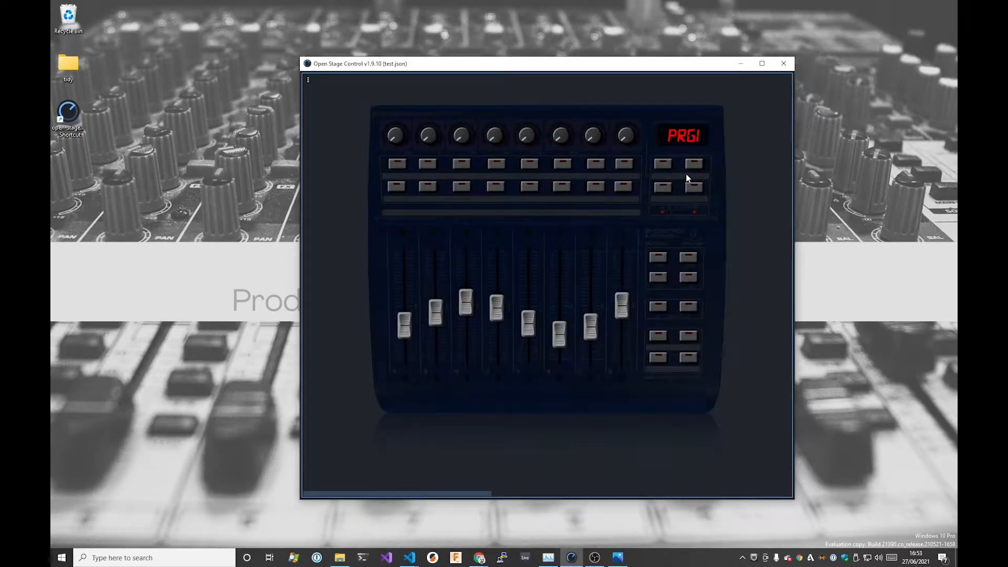
pyautogui.moveTo(616, 56); pyautogui.dragTo(611, 50)
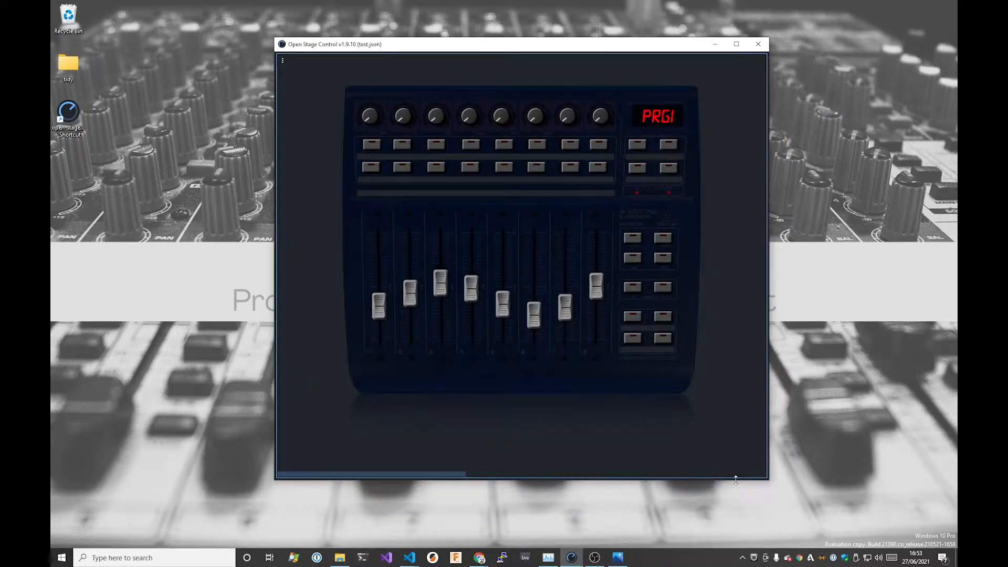
pyautogui.moveTo(767, 480); pyautogui.dragTo(803, 503)
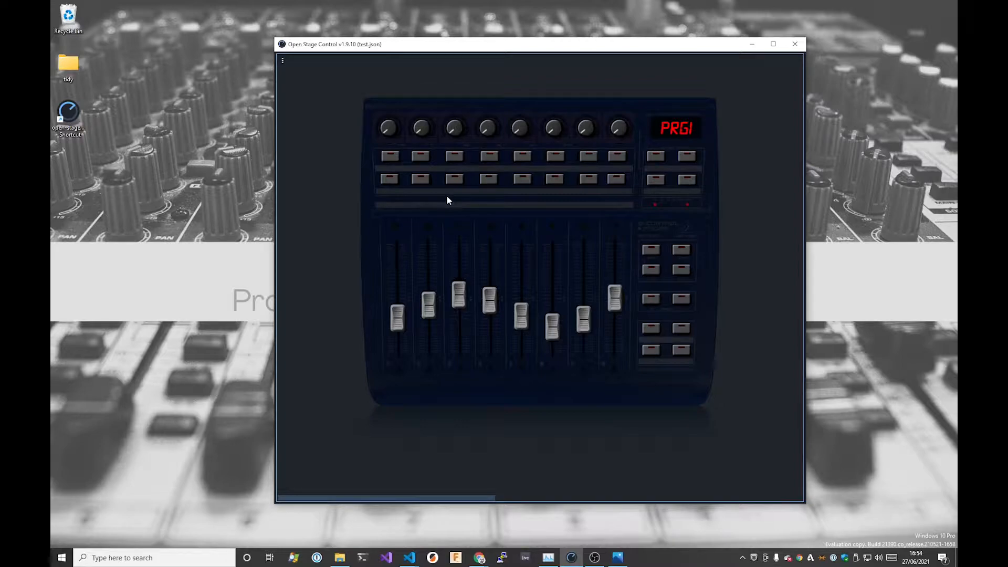
# Step: Try the first five faders of the virtual BCF2000 and step its program display up and down
pyautogui.moveTo(398, 320); pyautogui.dragTo(521, 313)
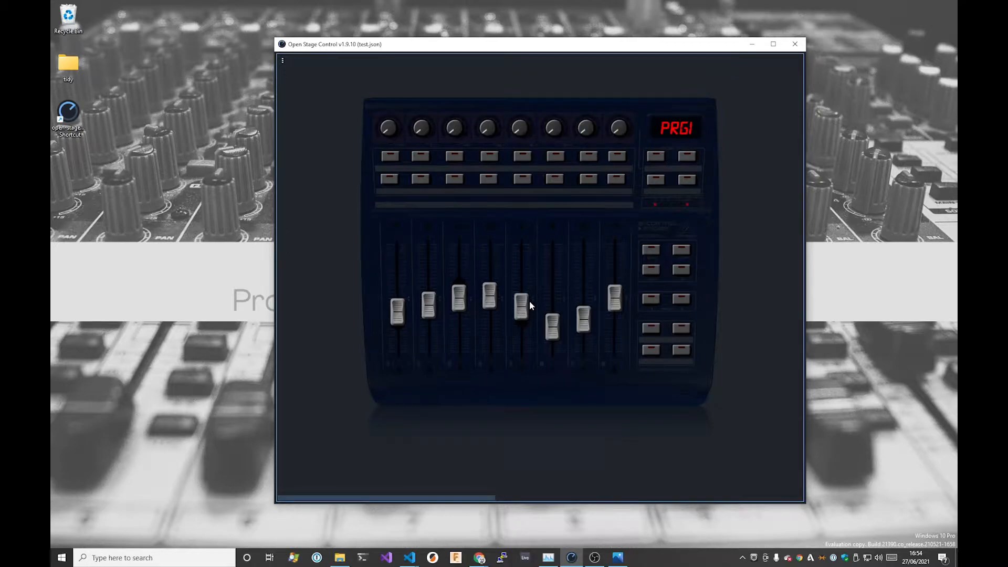
pyautogui.click(682, 301)
pyautogui.click(682, 301)
pyautogui.click(682, 302)
pyautogui.click(681, 301)
pyautogui.click(652, 302)
pyautogui.click(651, 302)
pyautogui.click(652, 302)
pyautogui.click(652, 302)
pyautogui.click(652, 301)
pyautogui.click(651, 301)
pyautogui.click(651, 301)
pyautogui.click(678, 300)
pyautogui.click(679, 300)
pyautogui.click(679, 300)
pyautogui.click(679, 301)
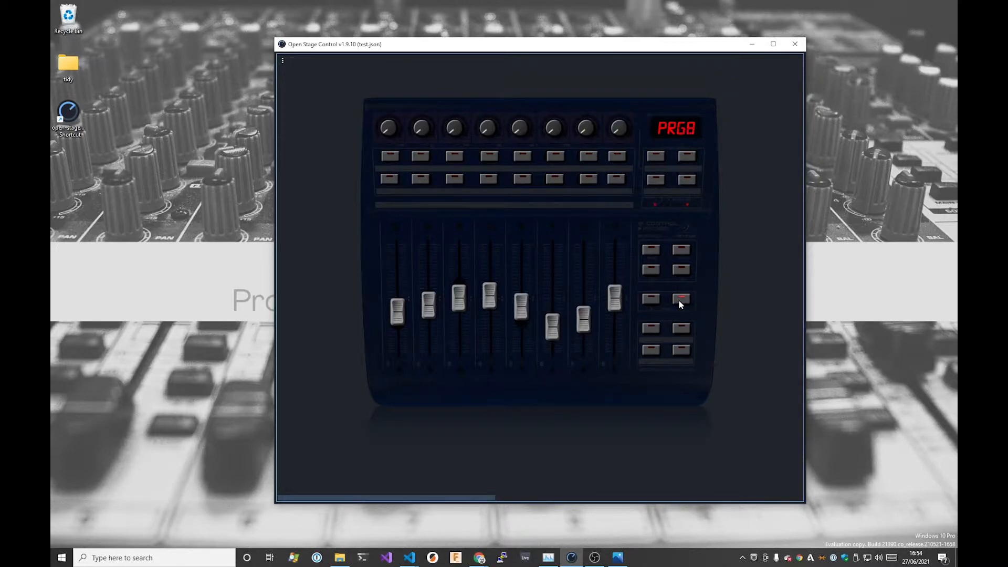
# Step: Try the panel's preset buttons, third and sixth encoders, fourth-column buttons and faders, leaving the display on PRG4
pyautogui.click(652, 301)
pyautogui.moveTo(456, 130)
pyautogui.mouseDown()
pyautogui.moveTo(452, 85)
pyautogui.moveTo(458, 127)
pyautogui.mouseUp()
pyautogui.click(683, 300)
pyautogui.click(493, 158)
pyautogui.click(489, 178)
pyautogui.click(489, 156)
pyautogui.click(490, 178)
pyautogui.click(680, 329)
pyautogui.moveTo(554, 128); pyautogui.dragTo(554, 117)
pyautogui.moveTo(527, 311); pyautogui.dragTo(399, 320)
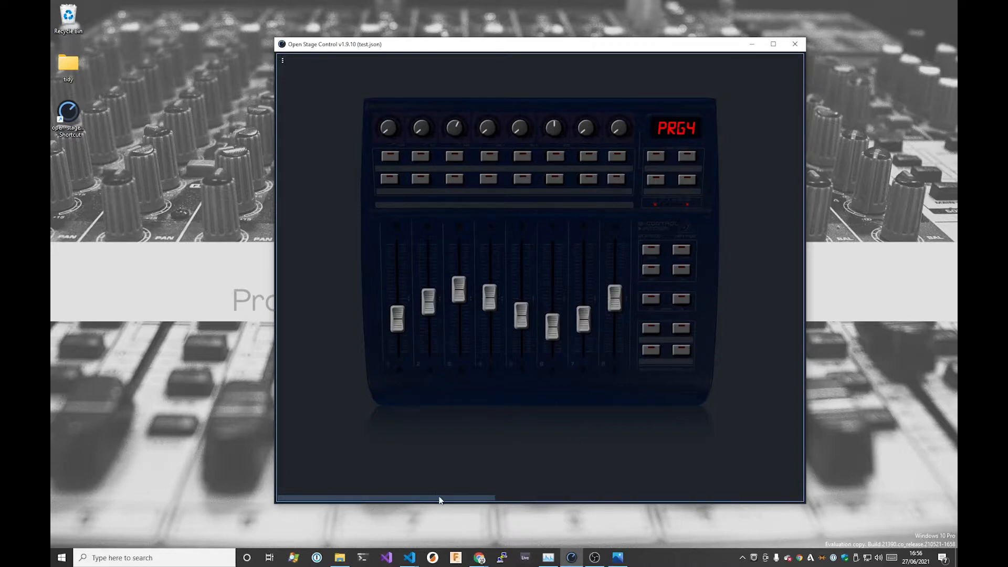
# Step: Examine the BCF2000 background image beside the working panel, returning to the panel with the live controls
pyautogui.moveTo(436, 493); pyautogui.dragTo(391, 477)
pyautogui.moveTo(488, 497); pyautogui.dragTo(658, 500)
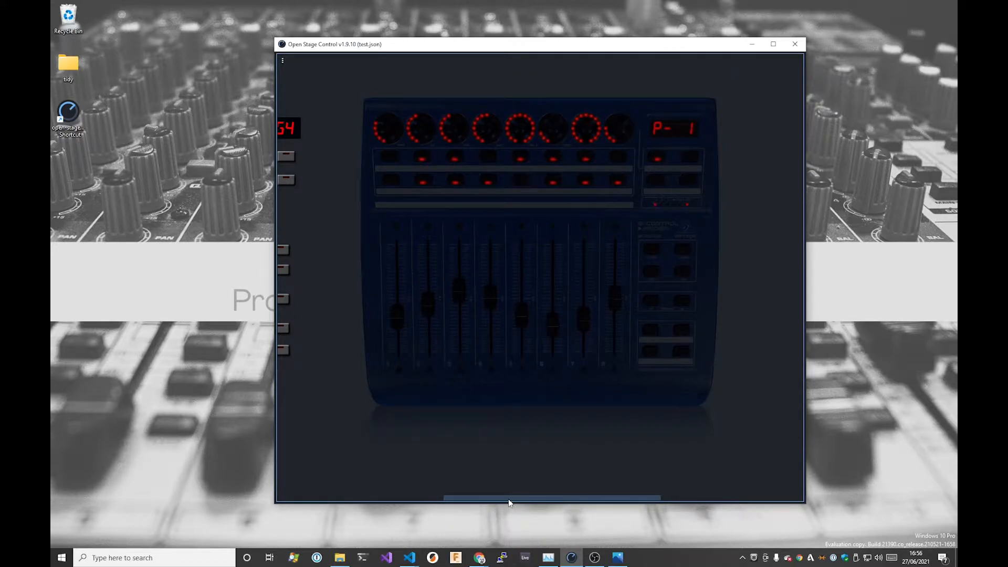
pyautogui.moveTo(509, 498); pyautogui.dragTo(313, 472)
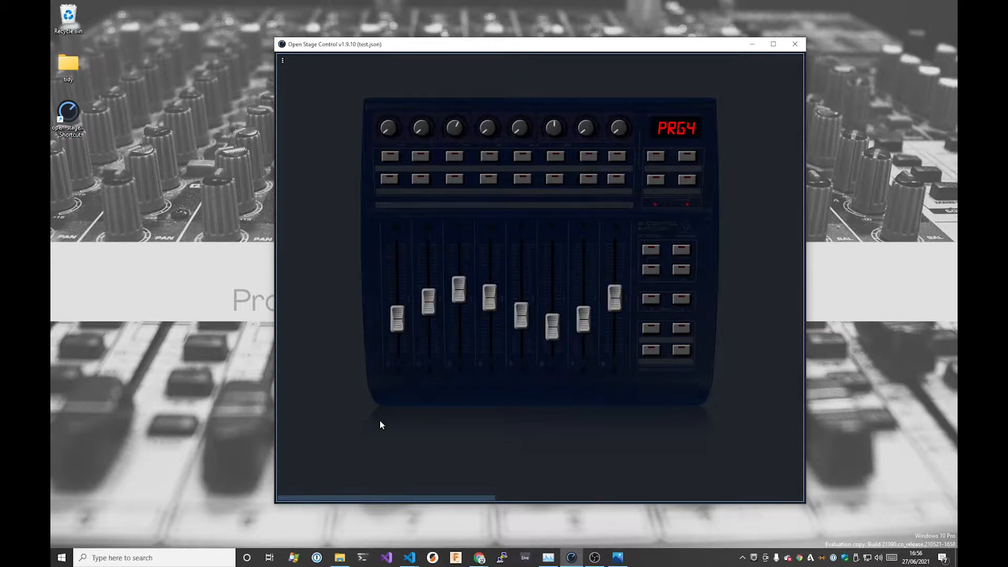
# Step: Preview the virtual panel in full screen, return to windowed view and close the session window
pyautogui.press('F11')
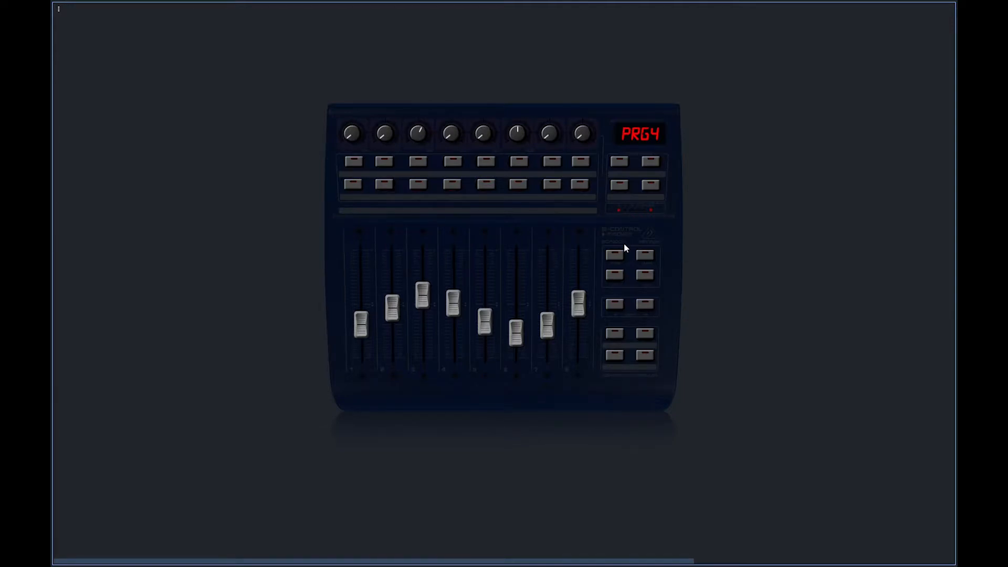
pyautogui.press('F11')
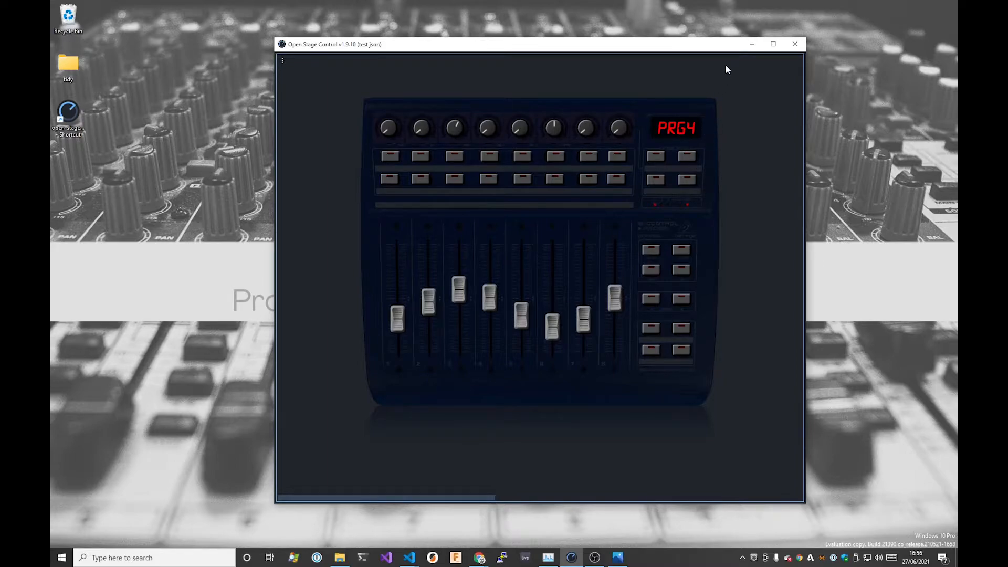
pyautogui.click(794, 44)
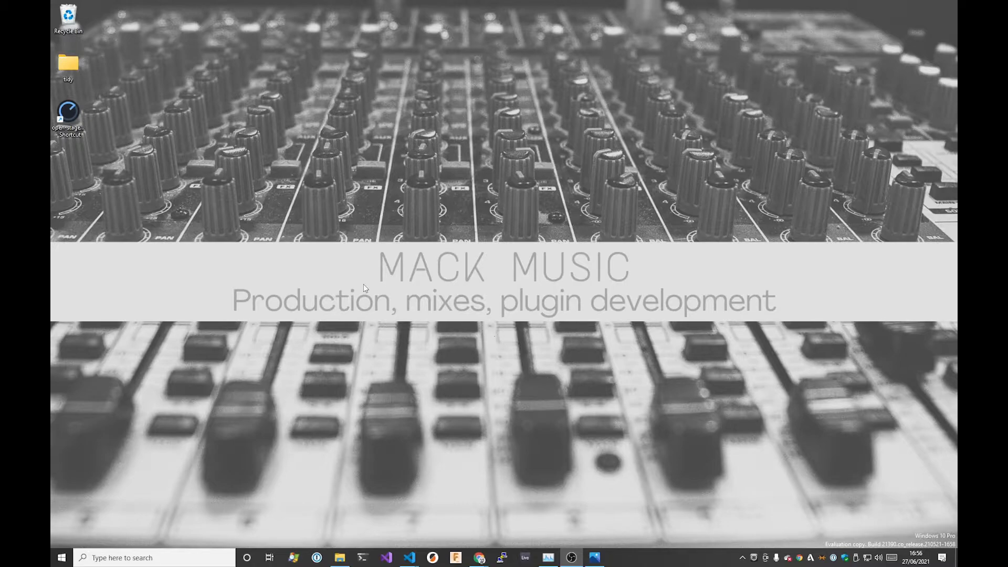
# Step: Launch Open Stage Control and use its update notice to download open-stage-control-1.9.11-win32-x64.zip
pyautogui.click(82, 123)
pyautogui.doubleClick(81, 123)
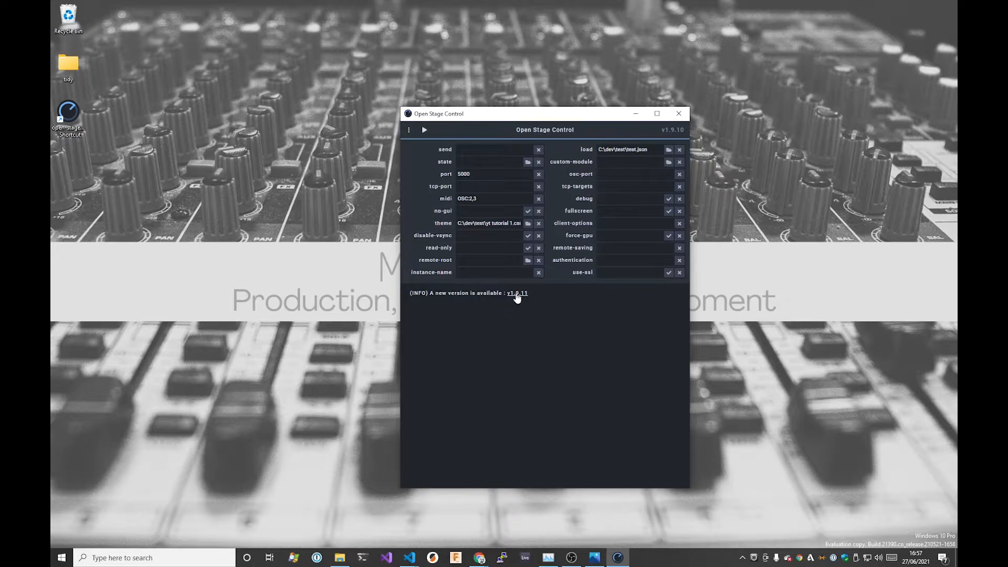
pyautogui.click(517, 293)
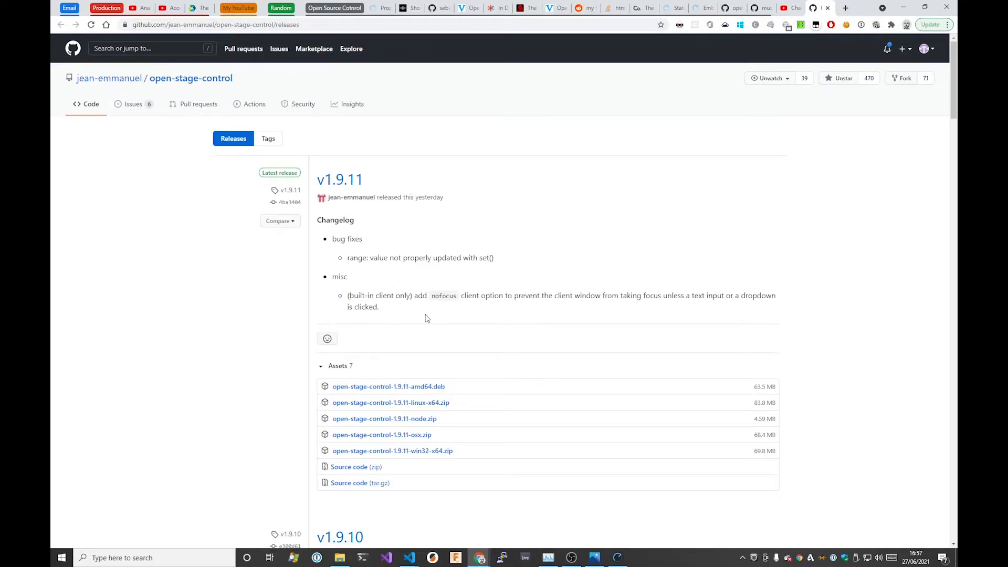
pyautogui.click(438, 452)
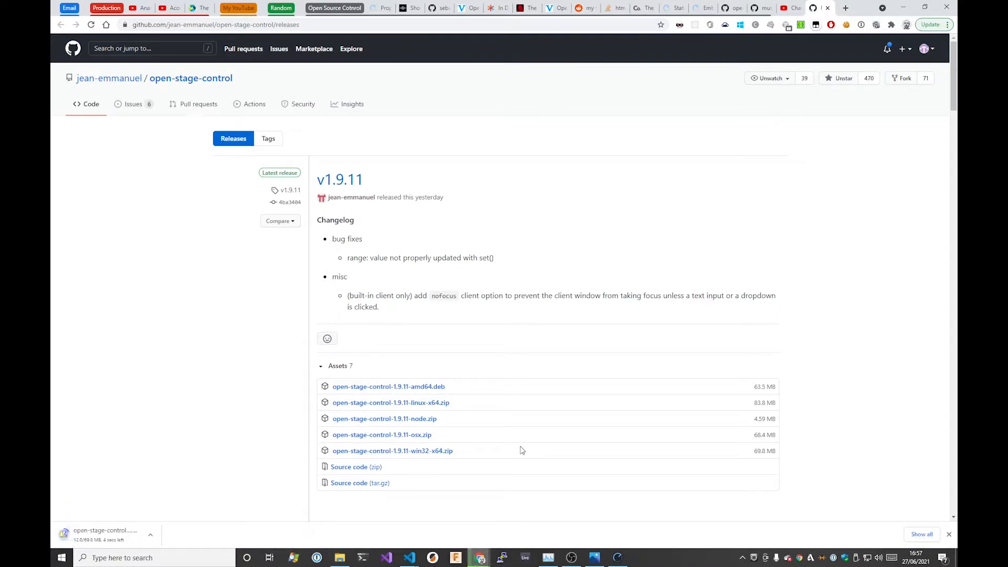
# Step: Extract the open-stage-control-1.9.11-win32-x64 folder from the downloaded archive into the Downloads folder and close the archive
pyautogui.click(132, 525)
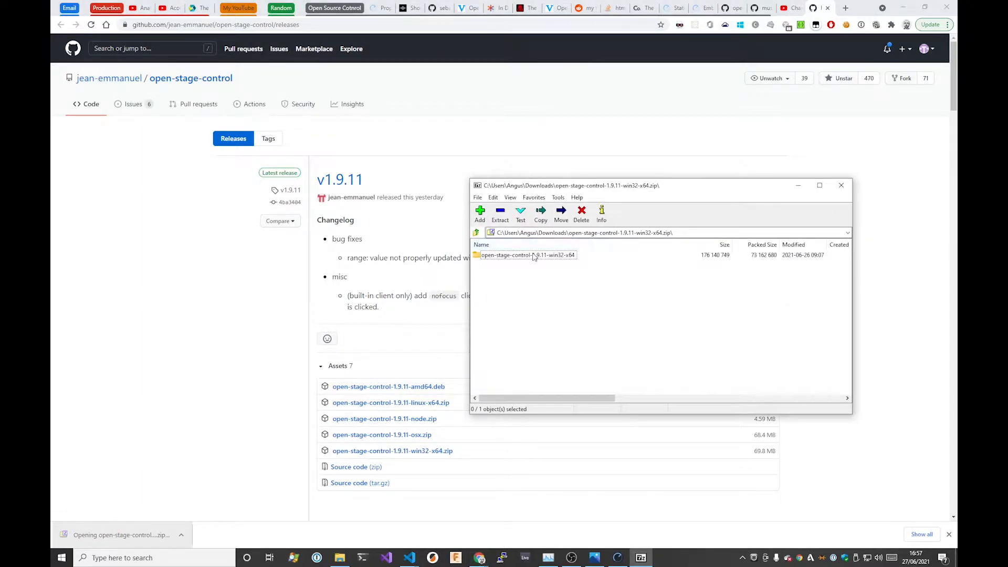
pyautogui.rightClick(534, 256)
pyautogui.click(629, 343)
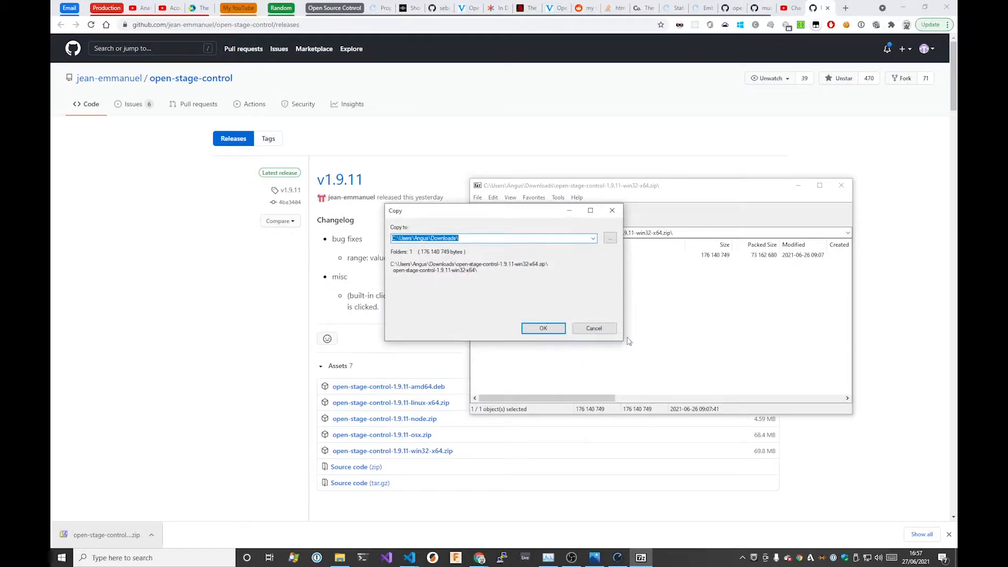
pyautogui.click(546, 239)
pyautogui.click(554, 330)
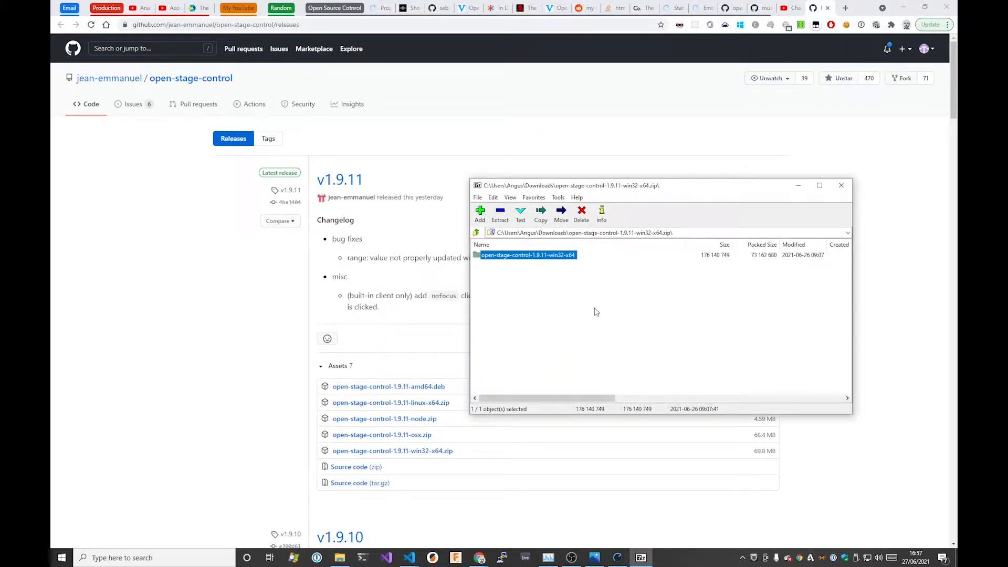
pyautogui.click(841, 185)
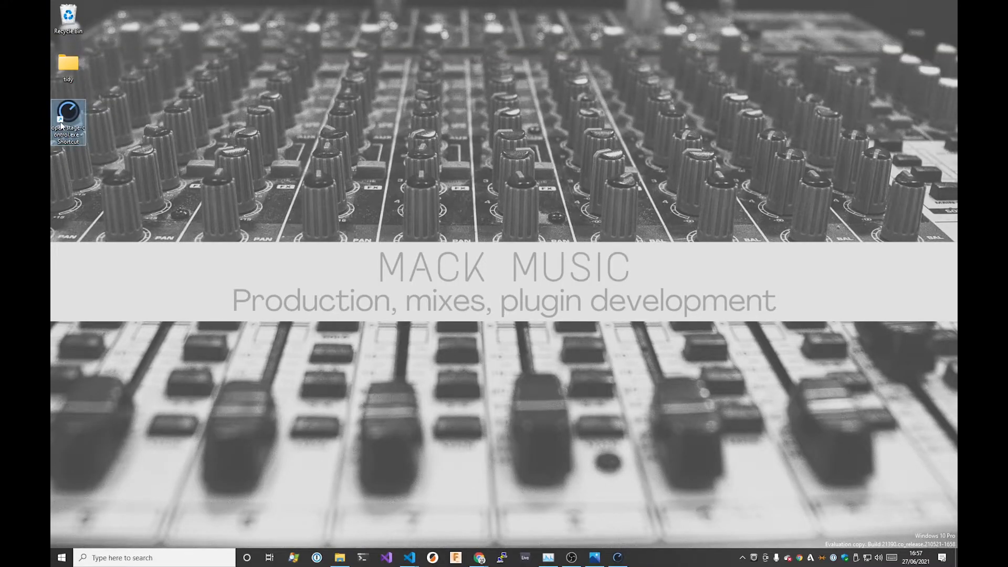
# Step: Change the version in the Open Stage Control desktop shortcut's target path to 1.9.11
pyautogui.rightClick(61, 122)
pyautogui.click(117, 344)
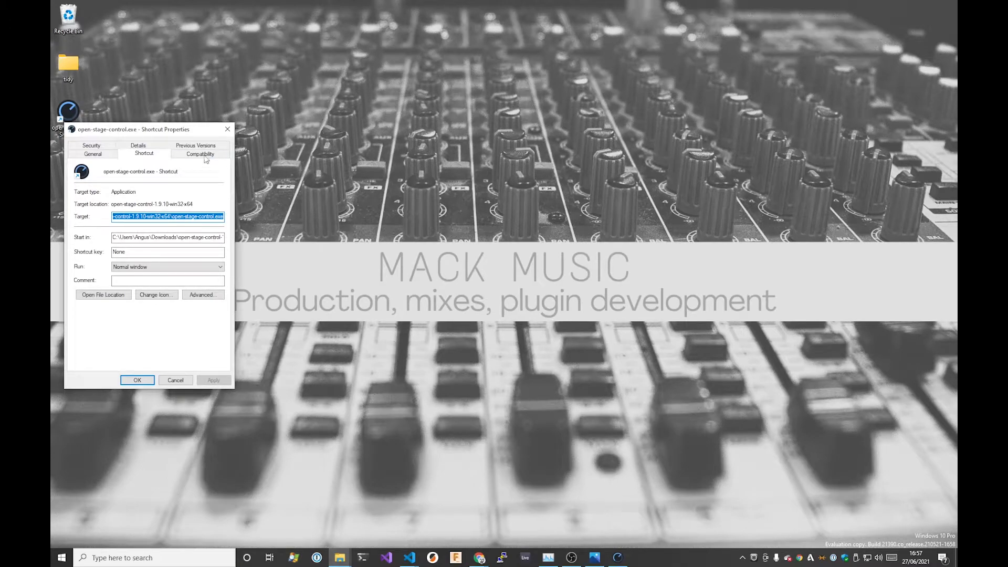
pyautogui.moveTo(171, 131); pyautogui.dragTo(578, 182)
pyautogui.click(554, 267)
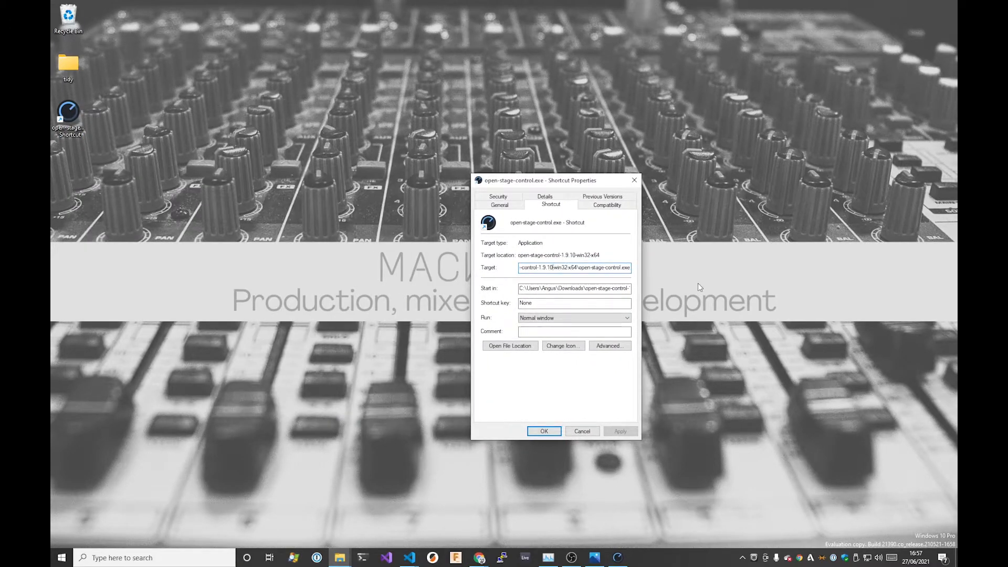
pyautogui.press('BackSpace')
pyautogui.write('1')
# Step: Change the version in the shortcut's Start in path to 1.9.11 and save the shortcut properties
pyautogui.click(604, 288)
pyautogui.press('End')
pyautogui.press('Left')
pyautogui.press('Left')
pyautogui.press('Left')
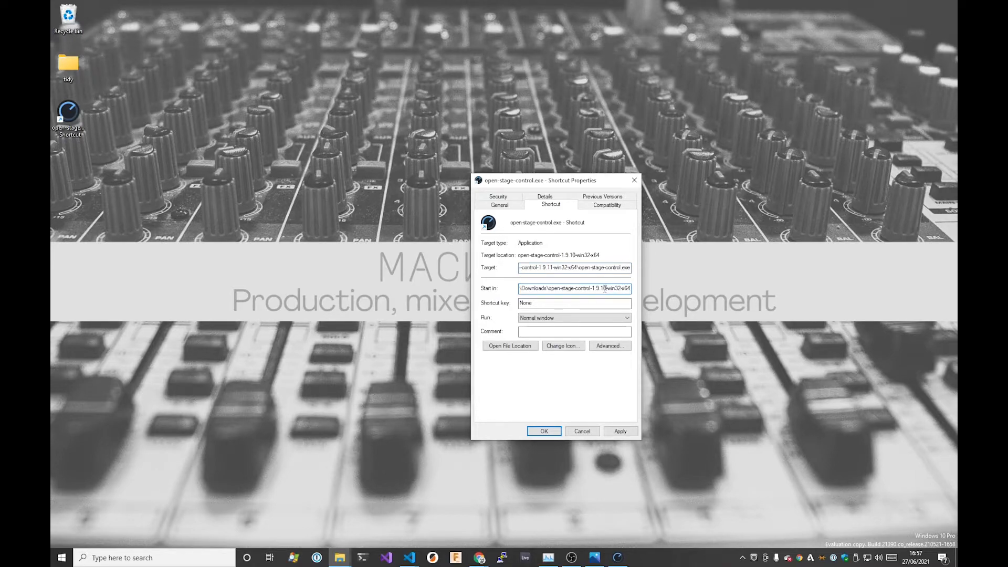
pyautogui.write('1')
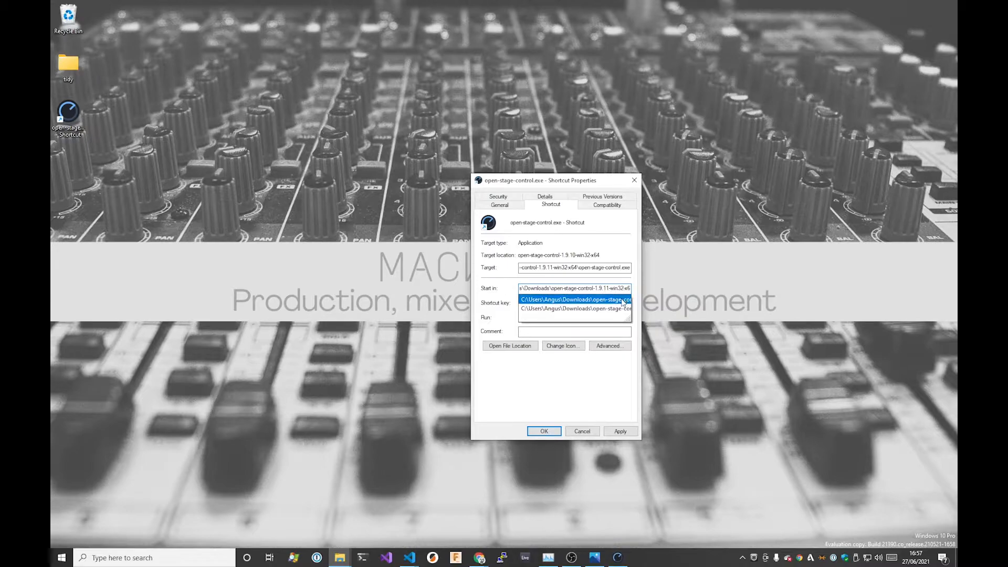
pyautogui.click(500, 279)
pyautogui.click(544, 431)
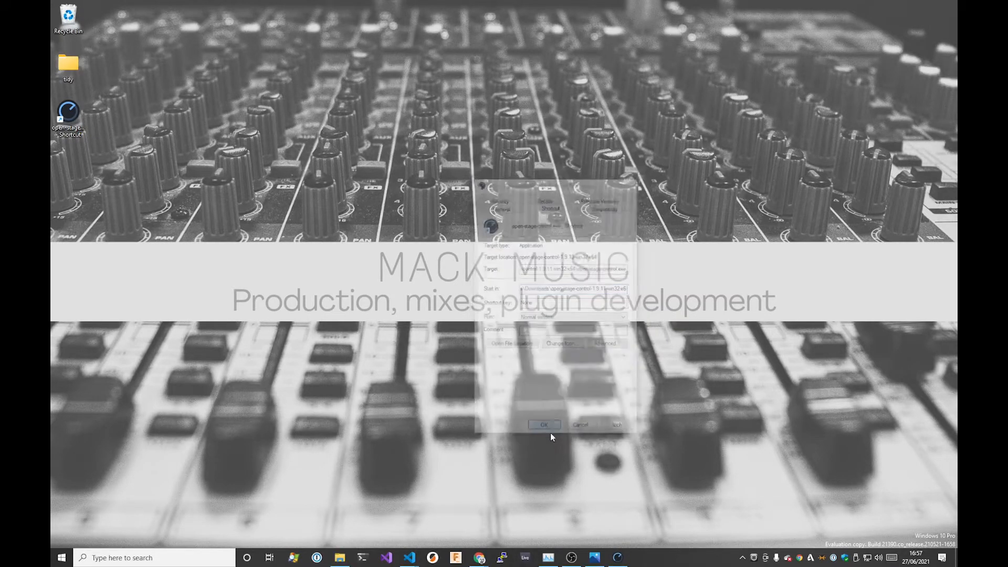
# Step: Launch Open Stage Control from the updated shortcut and clear its load setting
pyautogui.doubleClick(83, 129)
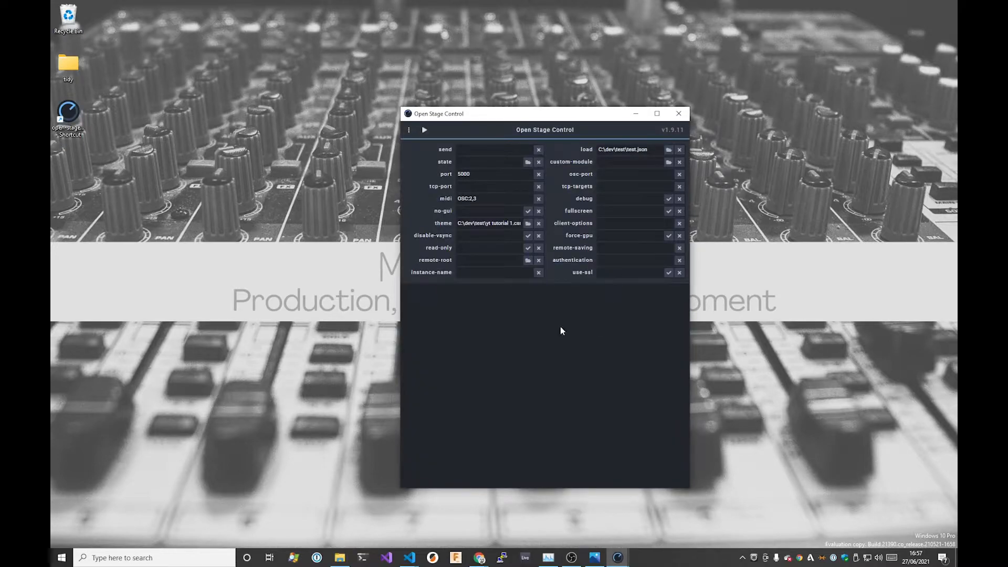
pyautogui.click(679, 151)
# Step: Open the C:\dev\test folder in File Explorer using the path copied from the theme setting
pyautogui.moveTo(458, 223); pyautogui.dragTo(488, 223)
pyautogui.hotkey('ctrl', 'c')
pyautogui.press('super+r')
pyautogui.hotkey('ctrl', 'v')
pyautogui.press('Return')
pyautogui.rightClick(437, 258)
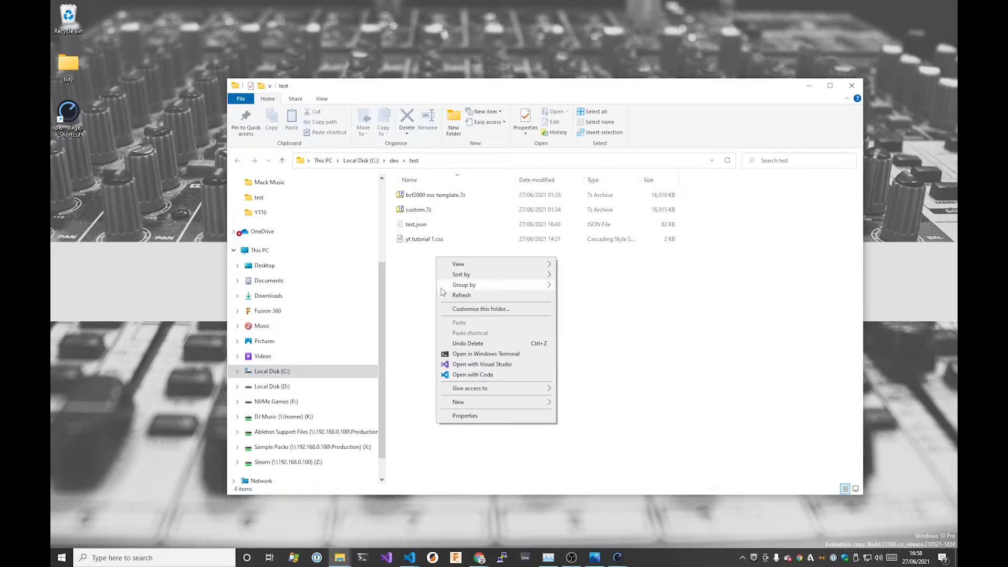
# Step: Duplicate yt tutorial 1.css in the test folder and name the copy yt tutorial 2.css
pyautogui.click(412, 241)
pyautogui.hotkey('ctrl', 'c')
pyautogui.hotkey('ctrl', 'v')
pyautogui.press('F2')
pyautogui.press('Left')
pyautogui.hotkey('ctrl', 'Right')
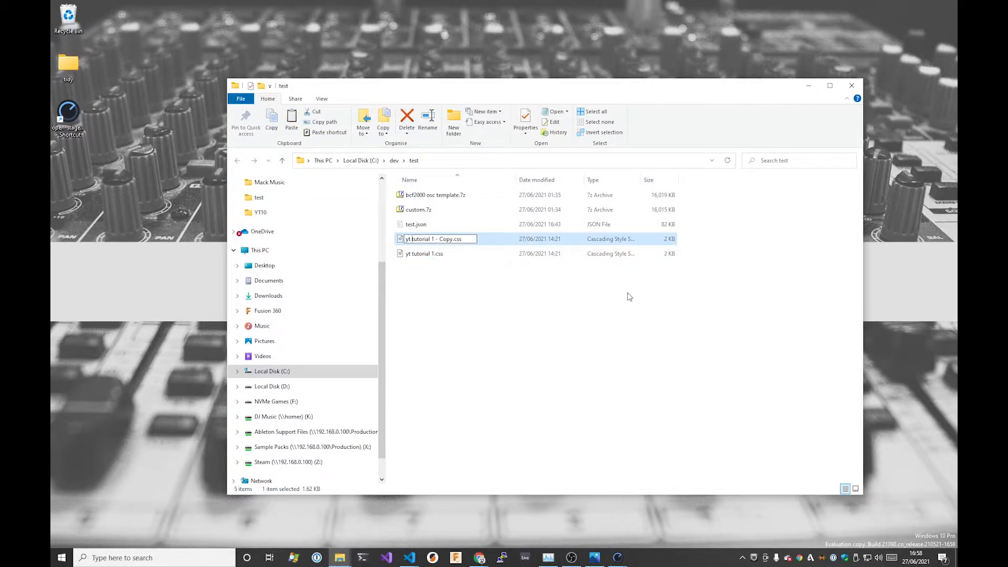
pyautogui.hotkey('shift', 'ctrl', 'Right')
pyautogui.hotkey('shift', 'ctrl', 'Right')
pyautogui.write('2')
pyautogui.press('Return')
# Step: Return to the Open Stage Control launcher and set the theme to C:\dev\test\yt tutorial 2.css
pyautogui.press('F2')
pyautogui.press('alt')
pyautogui.hotkey('alt', 'Tab')
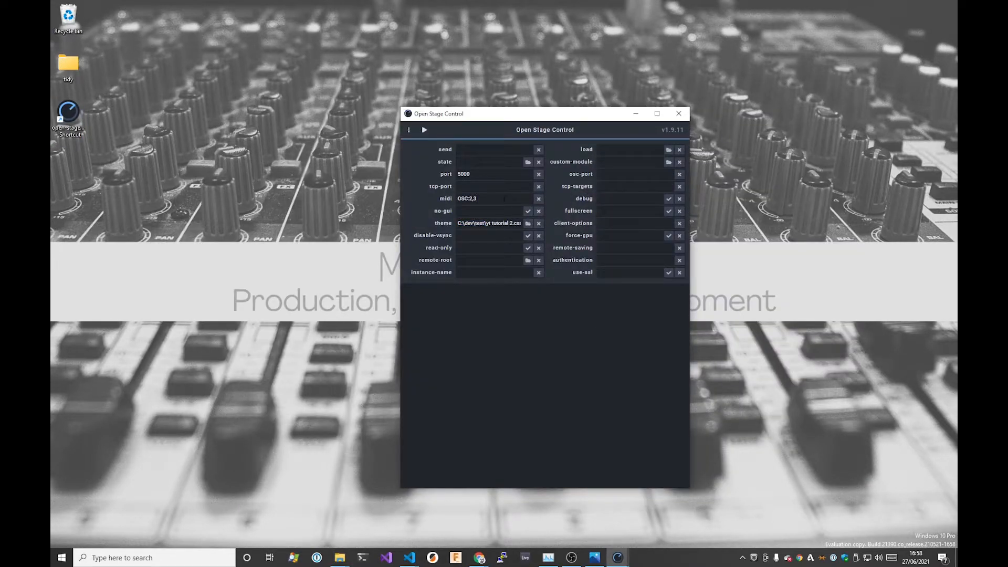
# Step: List the MIDI devices and check the input and output numbers of the OSC port against the midi setting
pyautogui.click(494, 174)
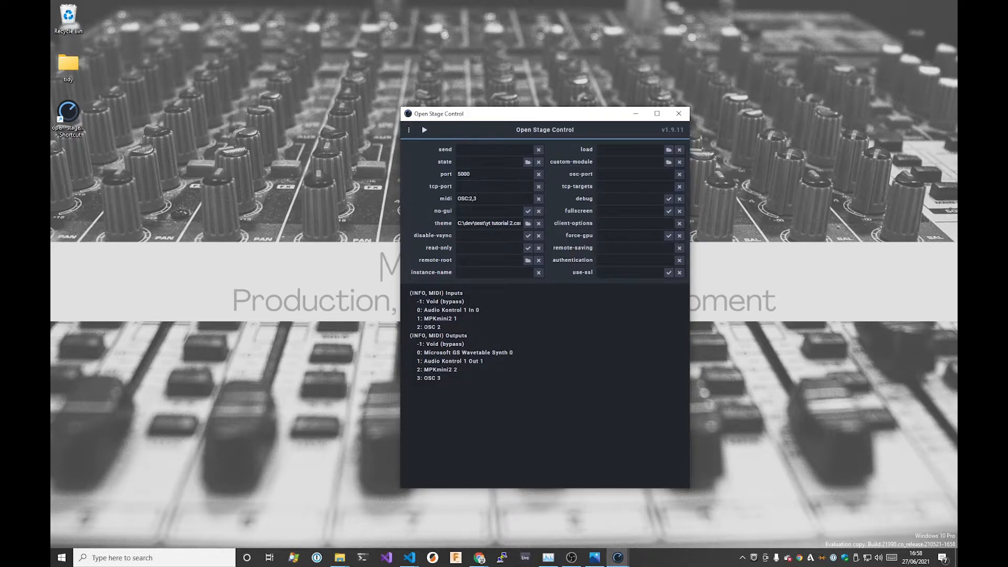
pyautogui.moveTo(417, 327); pyautogui.dragTo(422, 328)
pyautogui.click(451, 328)
pyautogui.moveTo(417, 378); pyautogui.dragTo(422, 378)
pyautogui.moveTo(436, 293); pyautogui.dragTo(464, 294)
pyautogui.moveTo(417, 327); pyautogui.dragTo(433, 328)
pyautogui.click(450, 331)
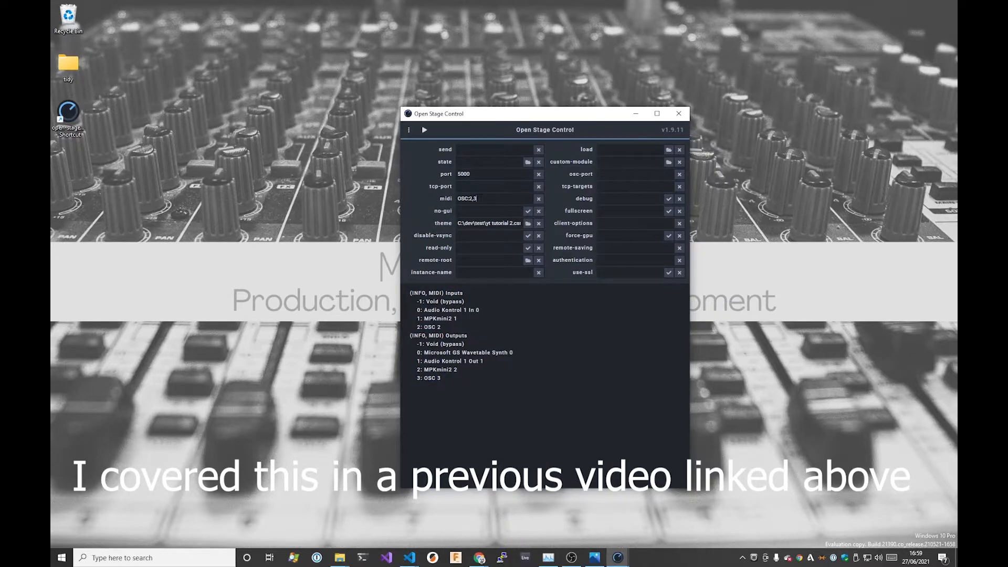
# Step: Open loopMIDI beside the launcher and review its OSC loopback port and program information
pyautogui.click(766, 558)
pyautogui.click(786, 552)
pyautogui.click(754, 558)
pyautogui.moveTo(197, 20); pyautogui.dragTo(826, 205)
pyautogui.moveTo(590, 115); pyautogui.dragTo(517, 102)
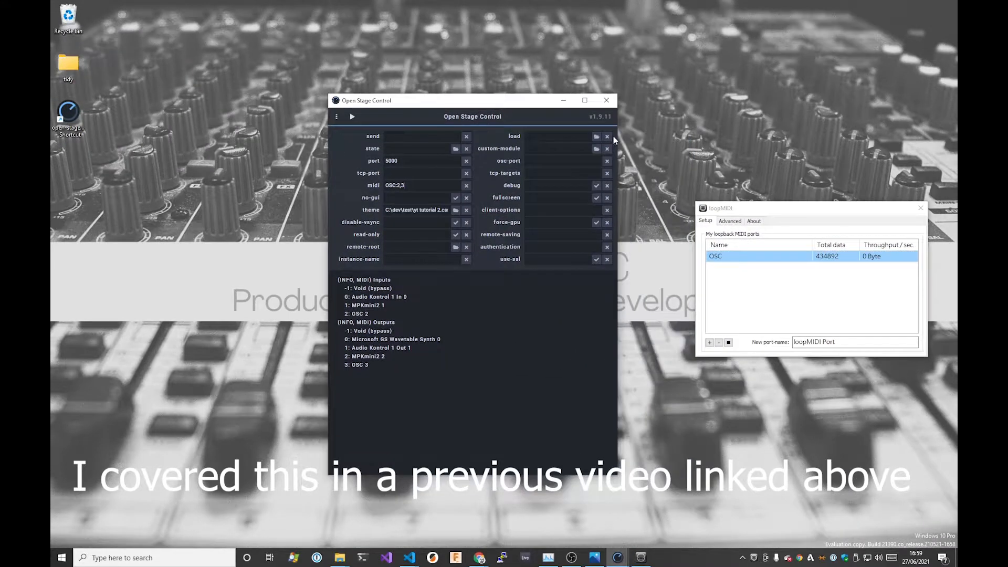
pyautogui.moveTo(735, 204); pyautogui.dragTo(673, 175)
pyautogui.click(688, 187)
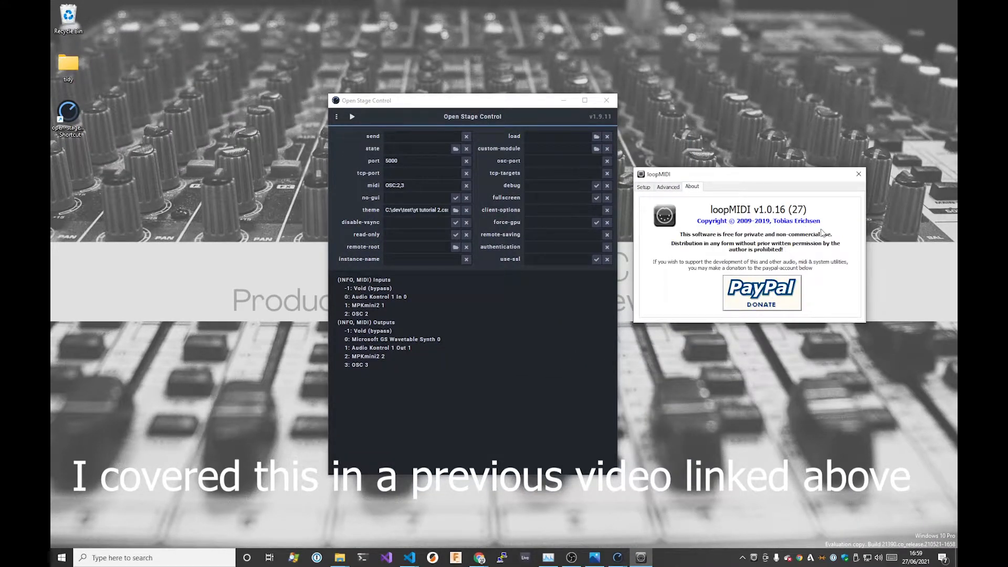
pyautogui.click(647, 188)
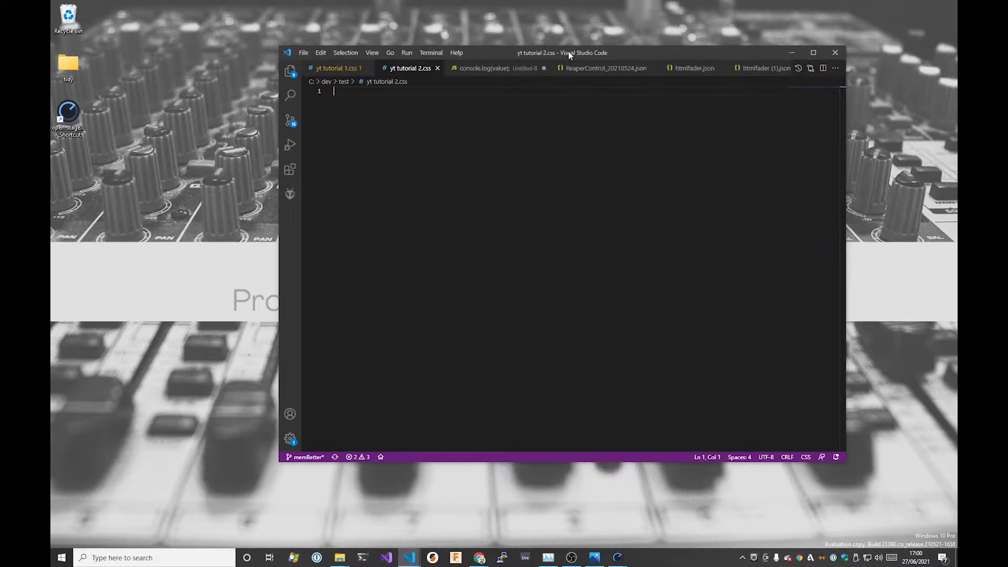
# Step: Switch to the Open Stage Control launcher, start the server and allow its access through the Windows firewall
pyautogui.hotkey('alt', 'Tab')
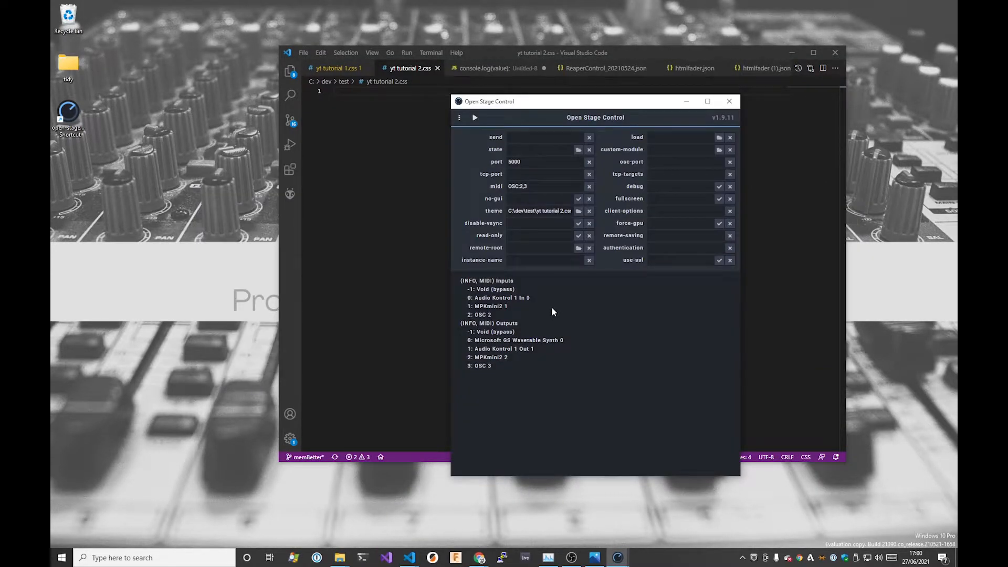
pyautogui.click(475, 117)
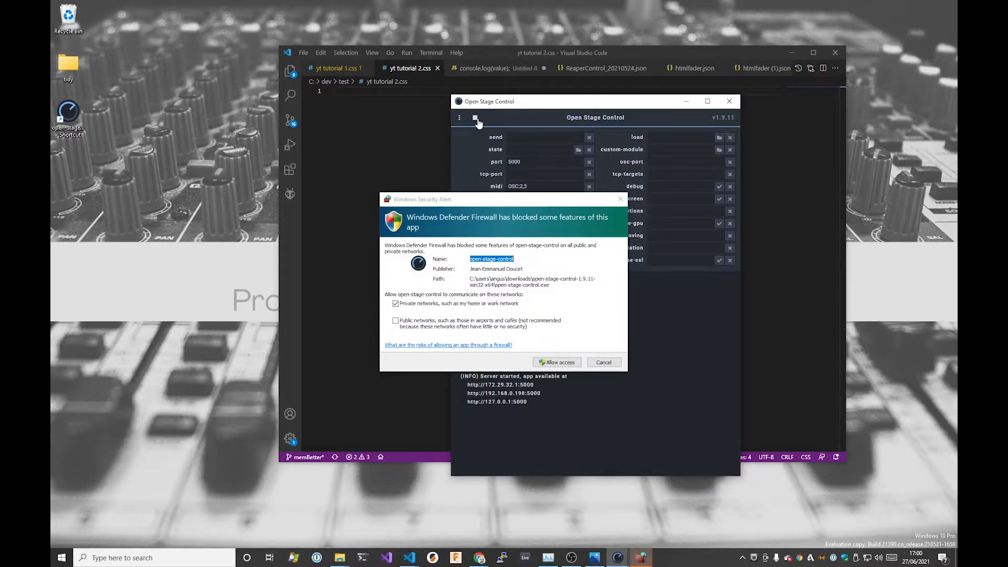
pyautogui.click(551, 362)
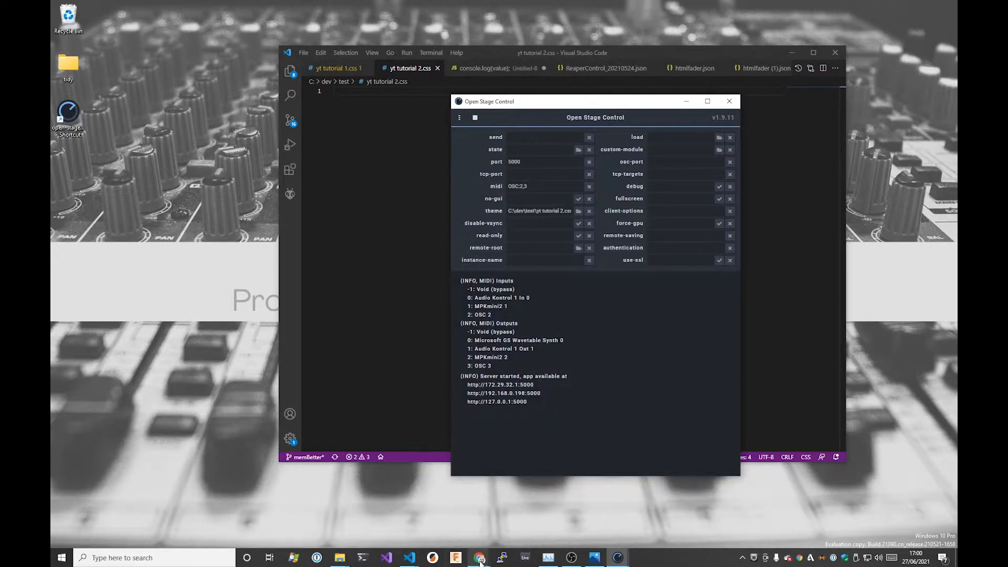
pyautogui.moveTo(479, 557)
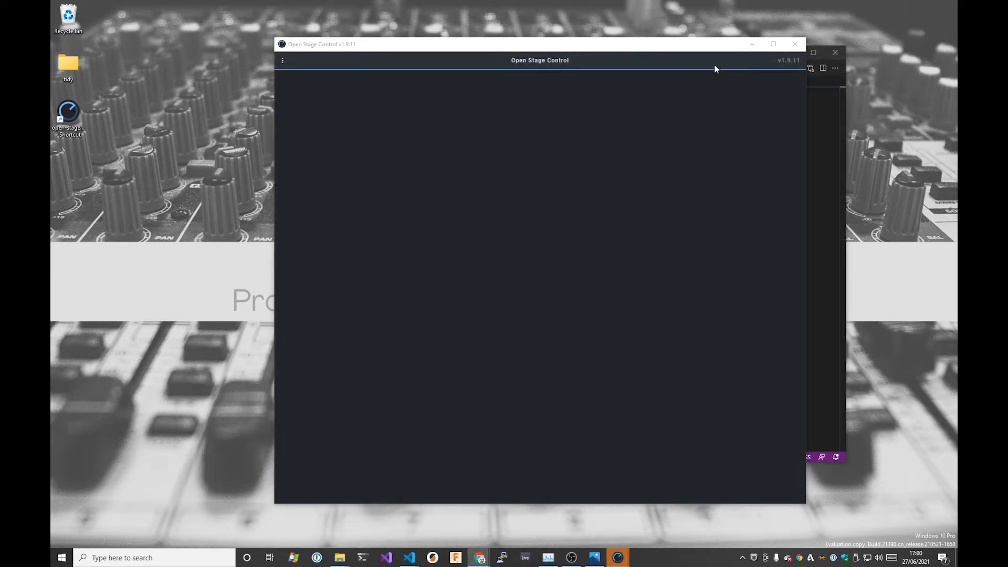
# Step: Create a new session in the client window, maximize the window and narrow the inspector
pyautogui.moveTo(572, 49)
pyautogui.mouseDown()
pyautogui.moveTo(665, 166)
pyautogui.moveTo(653, 108)
pyautogui.moveTo(596, 34)
pyautogui.moveTo(572, 78)
pyautogui.moveTo(589, 40)
pyautogui.mouseUp()
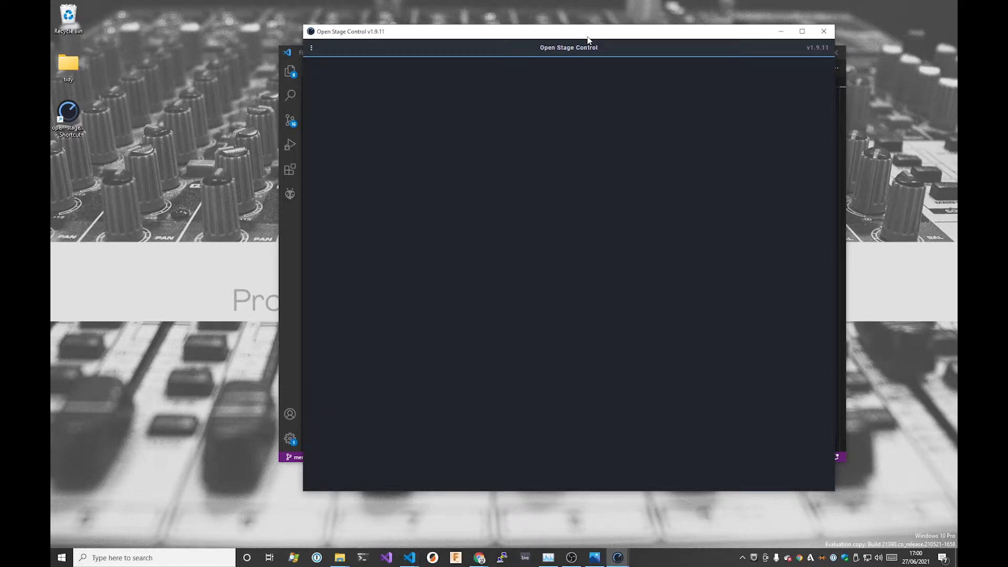
pyautogui.click(311, 50)
pyautogui.moveTo(347, 65)
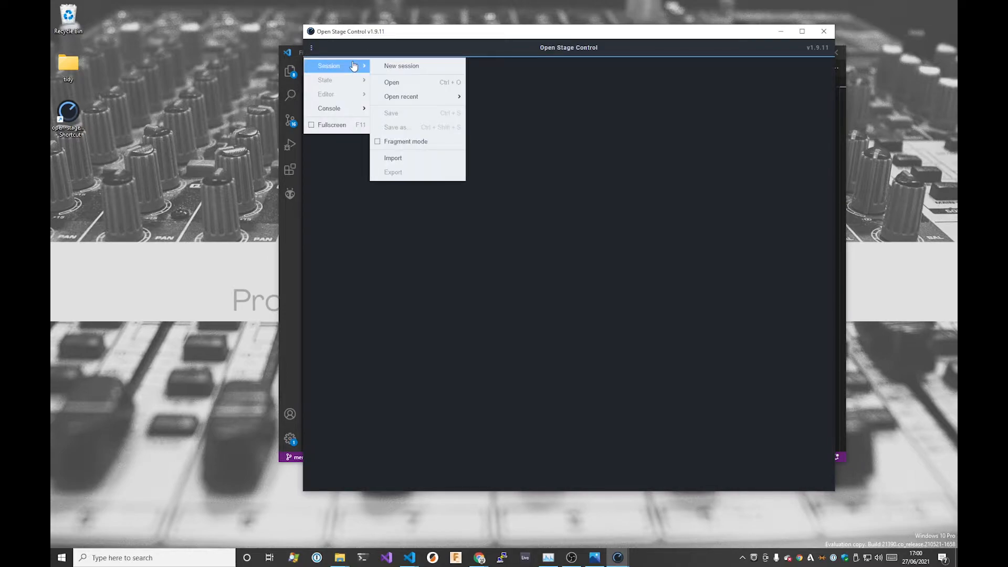
pyautogui.click(413, 67)
pyautogui.doubleClick(643, 34)
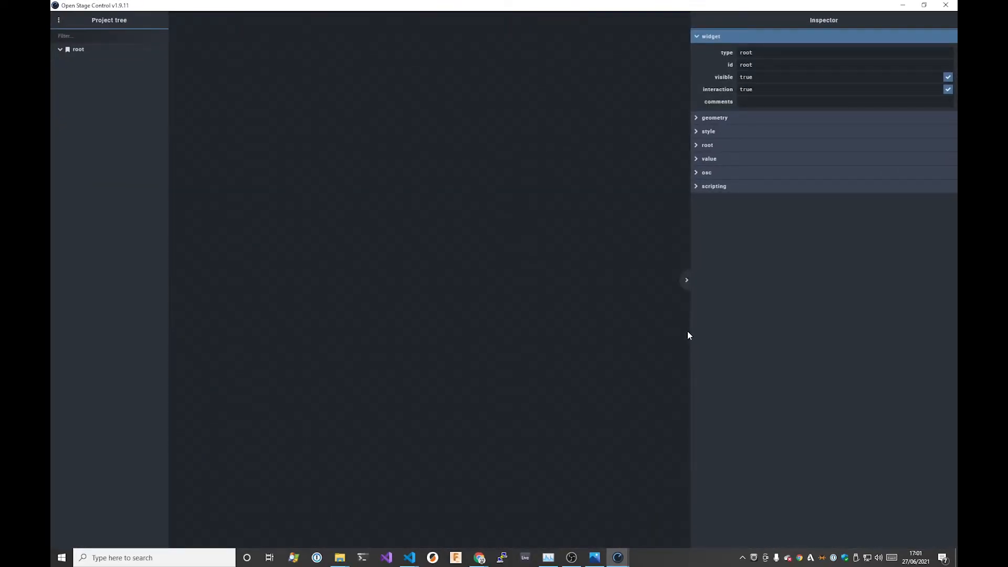
pyautogui.moveTo(692, 333); pyautogui.dragTo(718, 336)
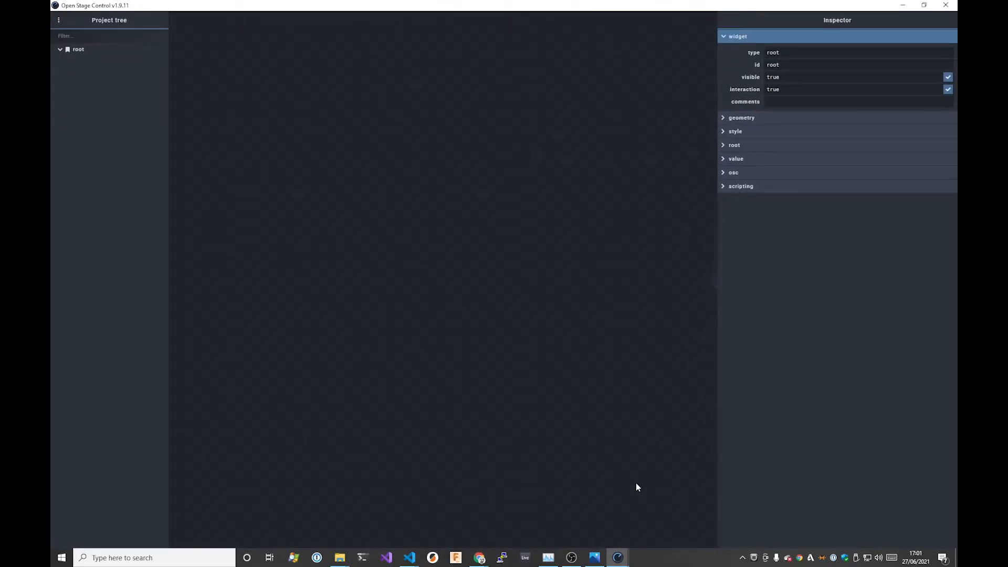
# Step: View the BCF2000 reference photo, close it and narrow the inspector further to enlarge the canvas
pyautogui.click(594, 559)
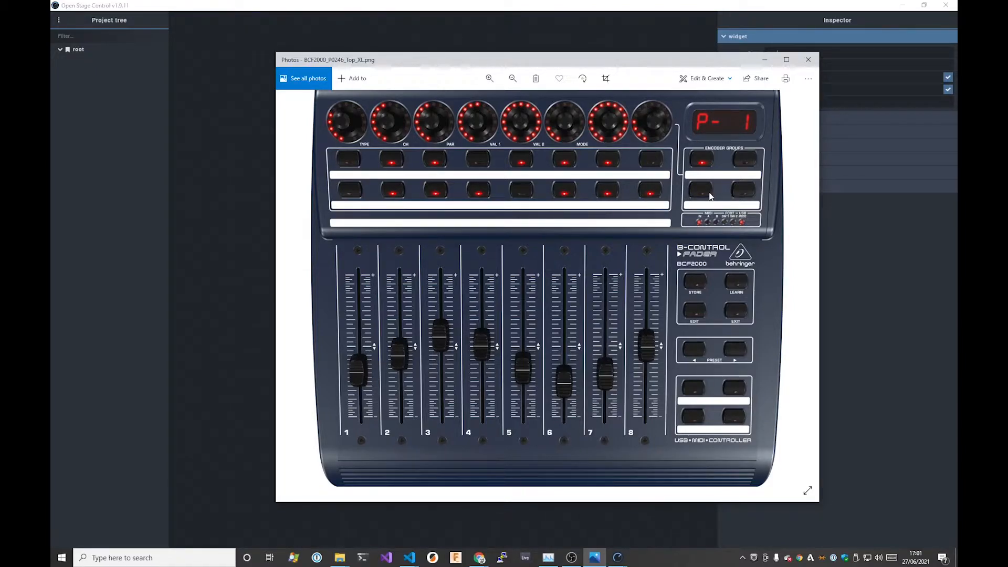
pyautogui.click(807, 61)
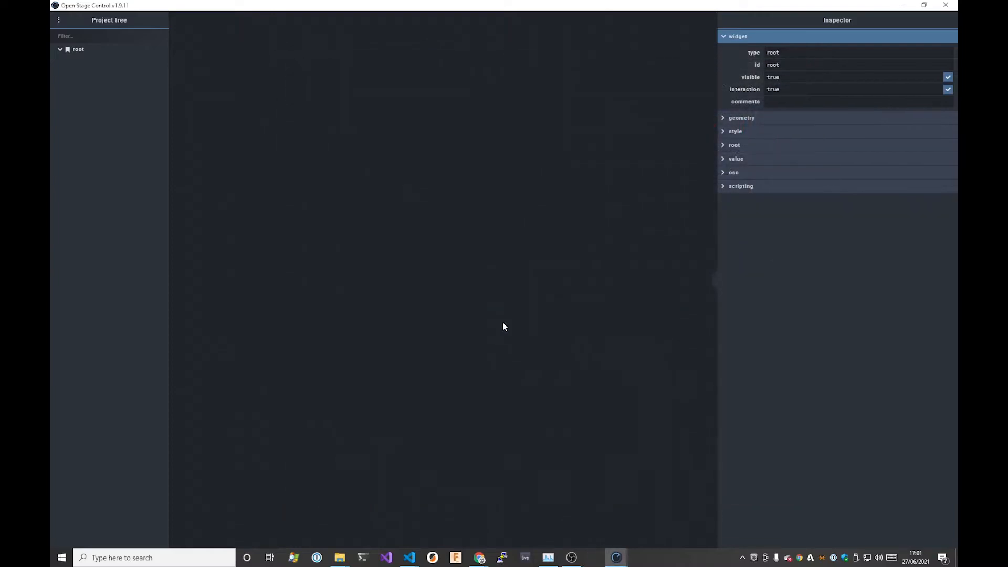
pyautogui.click(717, 306)
pyautogui.moveTo(719, 306); pyautogui.dragTo(768, 305)
# Step: Add a panel container to the root of the session
pyautogui.rightClick(372, 176)
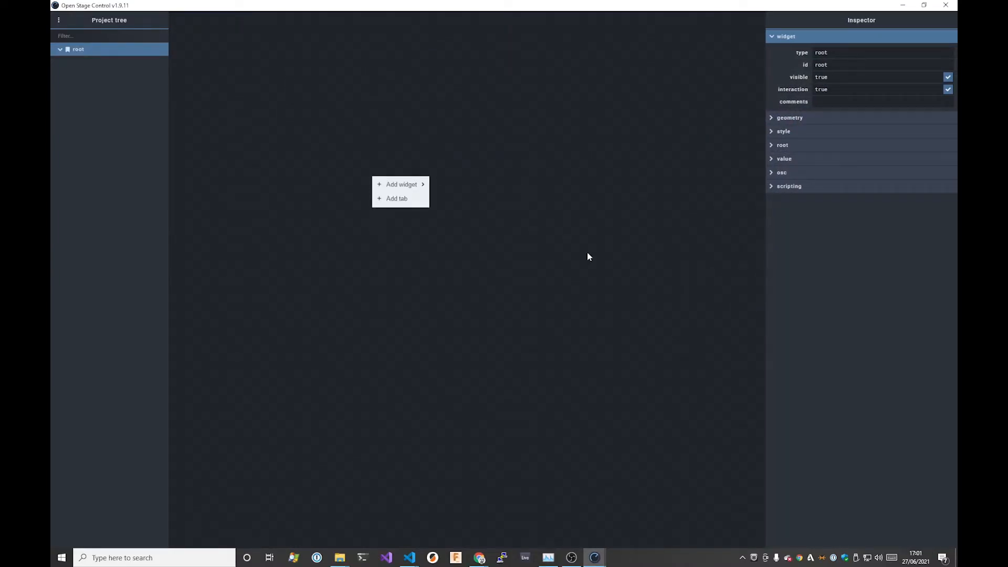
pyautogui.moveTo(404, 185)
pyautogui.moveTo(451, 199)
pyautogui.click(520, 200)
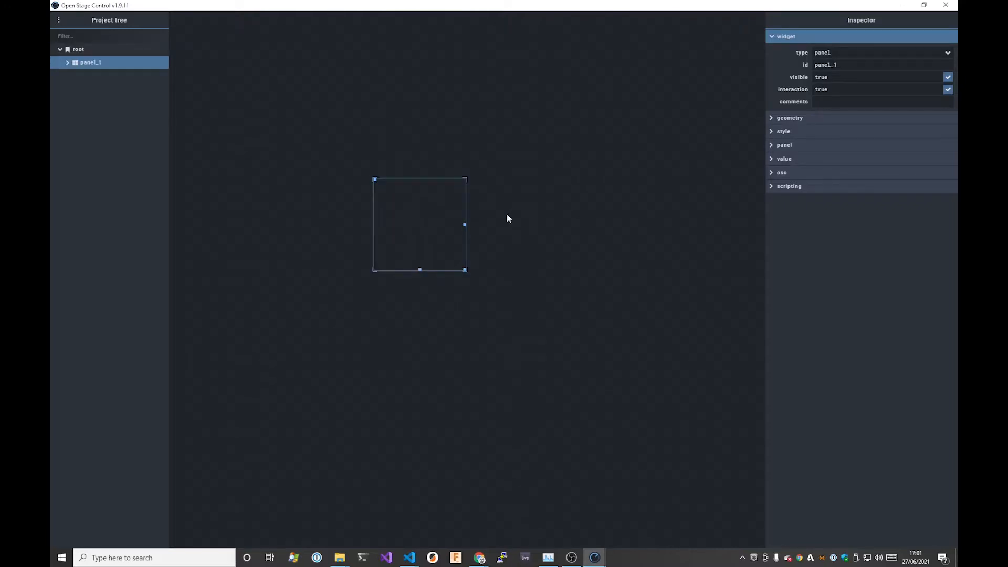
# Step: Set the panel's geometry to left 0, top 0, width 100% and height 100%
pyautogui.click(794, 119)
pyautogui.hotkey('ctrl', 'a')
pyautogui.write('0')
pyautogui.press('Return')
pyautogui.press('Tab')
pyautogui.write('0')
pyautogui.press('Tab')
pyautogui.write('100')
pyautogui.press('Tab')
pyautogui.write('100%')
pyautogui.press('Tab')
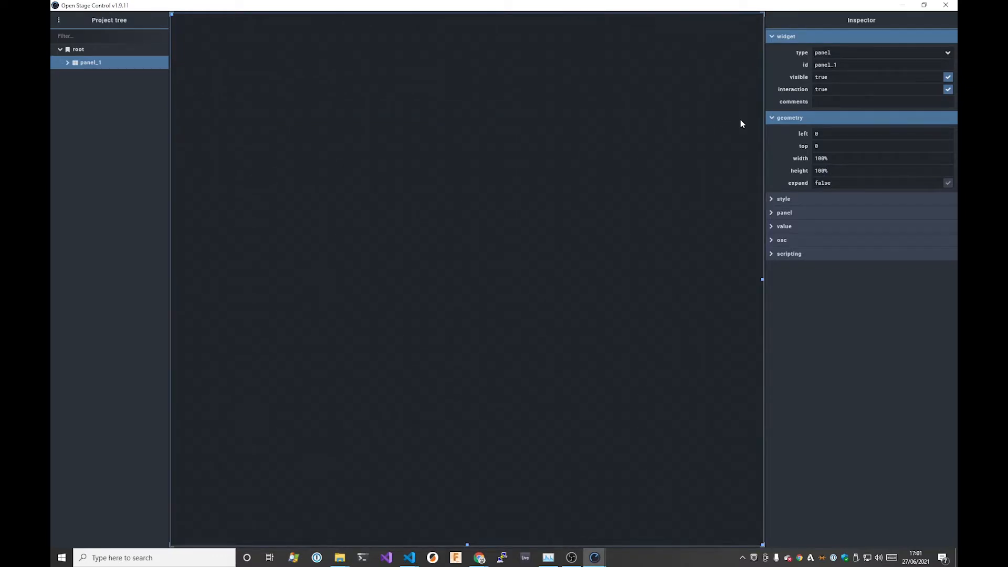
# Step: Add a fader to the panel, place it at about left 170, top 590, and stretch it to about 310 high
pyautogui.rightClick(396, 229)
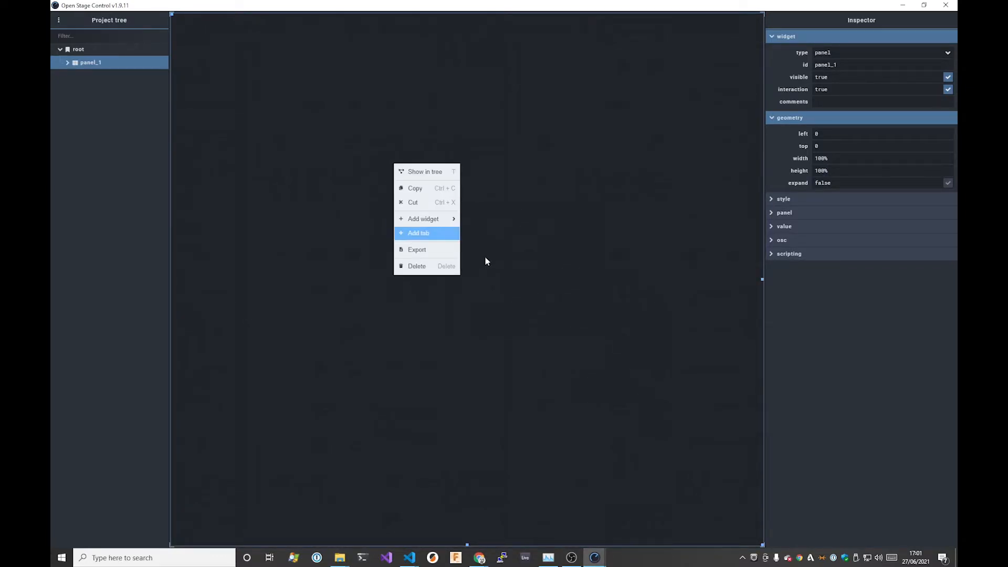
pyautogui.moveTo(423, 219)
pyautogui.moveTo(494, 301)
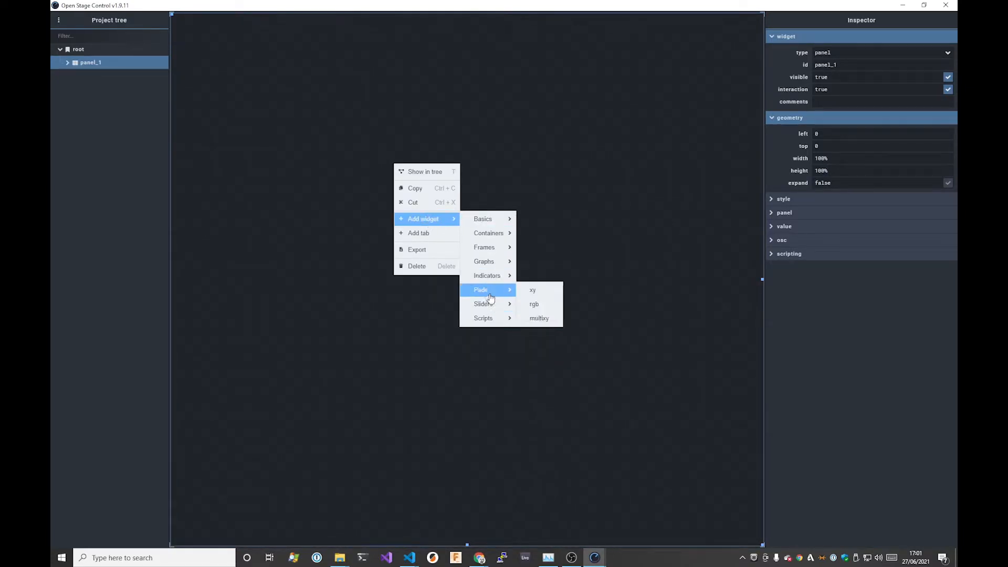
pyautogui.click(540, 307)
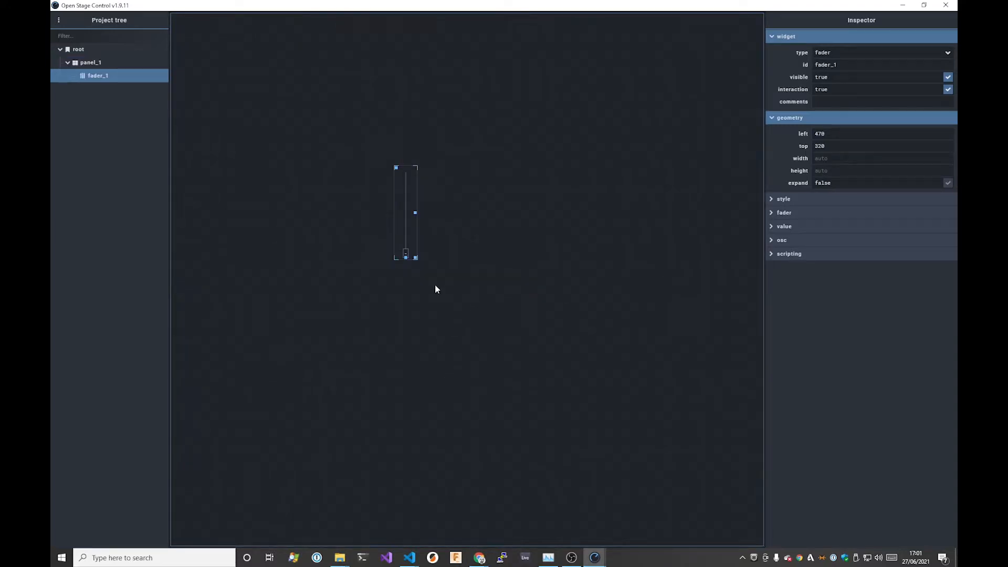
pyautogui.moveTo(396, 166); pyautogui.dragTo(253, 309)
pyautogui.moveTo(264, 400); pyautogui.dragTo(262, 452)
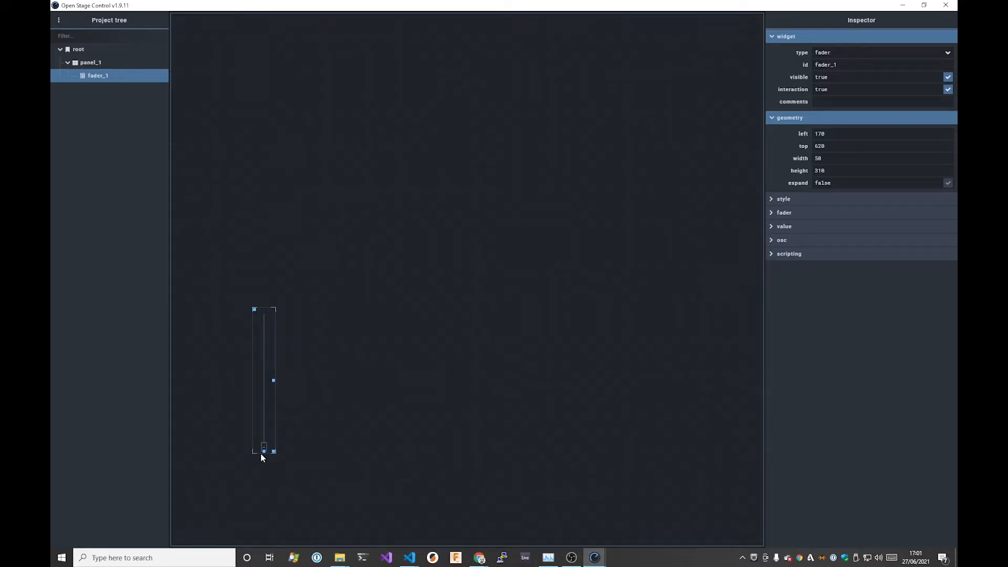
pyautogui.moveTo(255, 312); pyautogui.dragTo(254, 295)
# Step: Paste a copy of the fader as fader_2 and place it beside the first at about left 260, top 590
pyautogui.click(429, 315)
pyautogui.hotkey('ctrl', 'v')
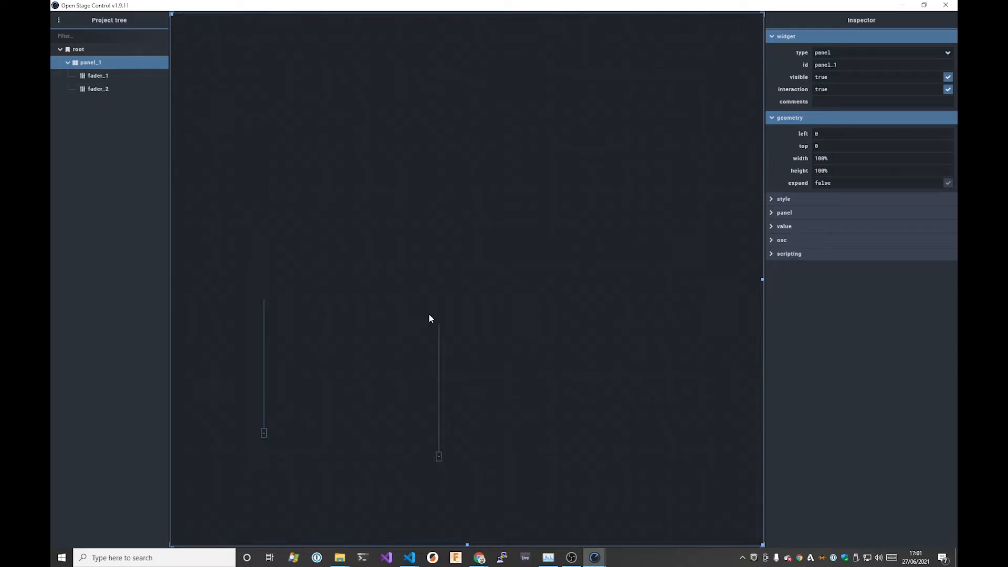
pyautogui.click(435, 329)
pyautogui.moveTo(430, 320); pyautogui.dragTo(297, 296)
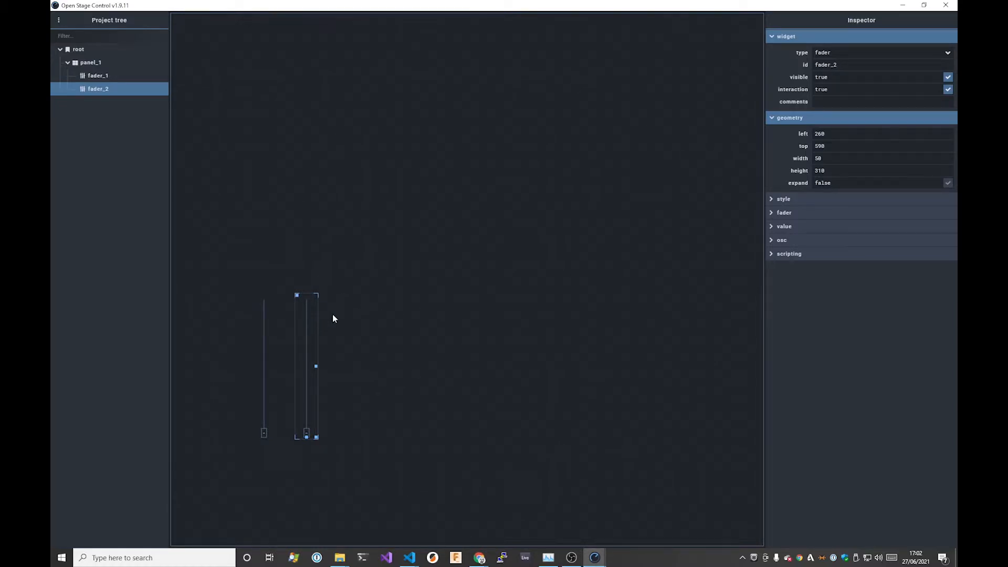
pyautogui.click(389, 329)
pyautogui.rightClick(437, 342)
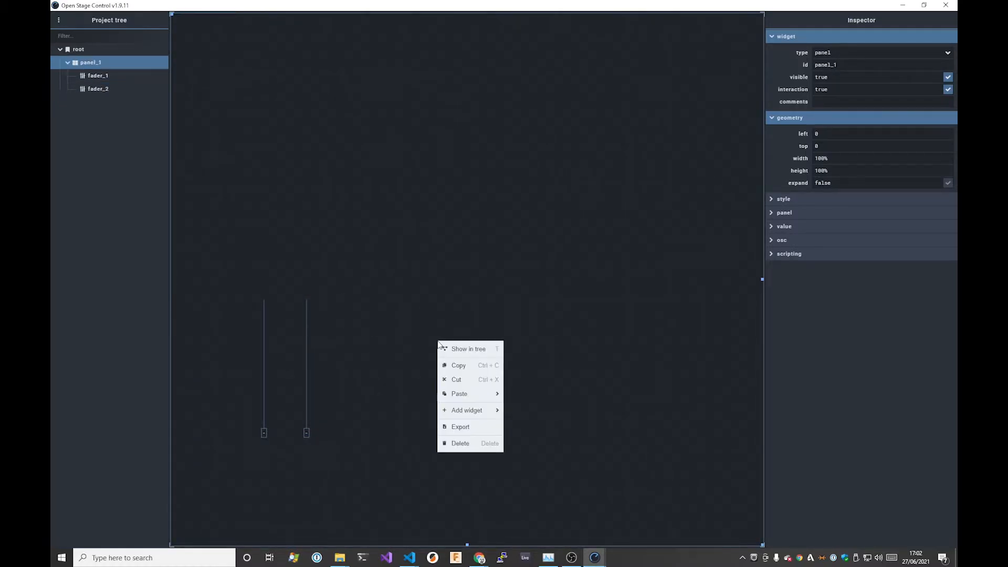
pyautogui.moveTo(493, 411)
pyautogui.moveTo(527, 410)
pyautogui.moveTo(459, 394)
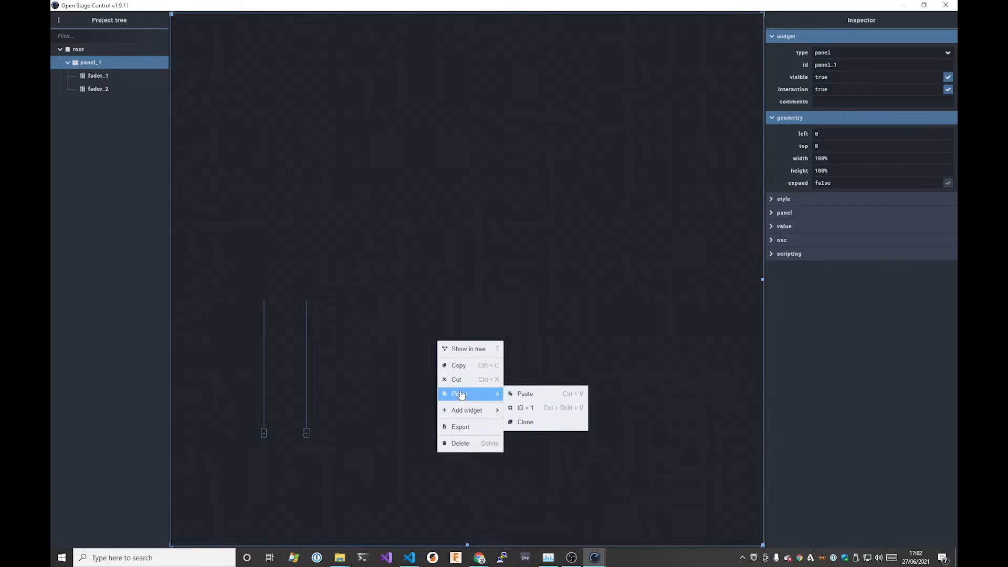
pyautogui.click(407, 383)
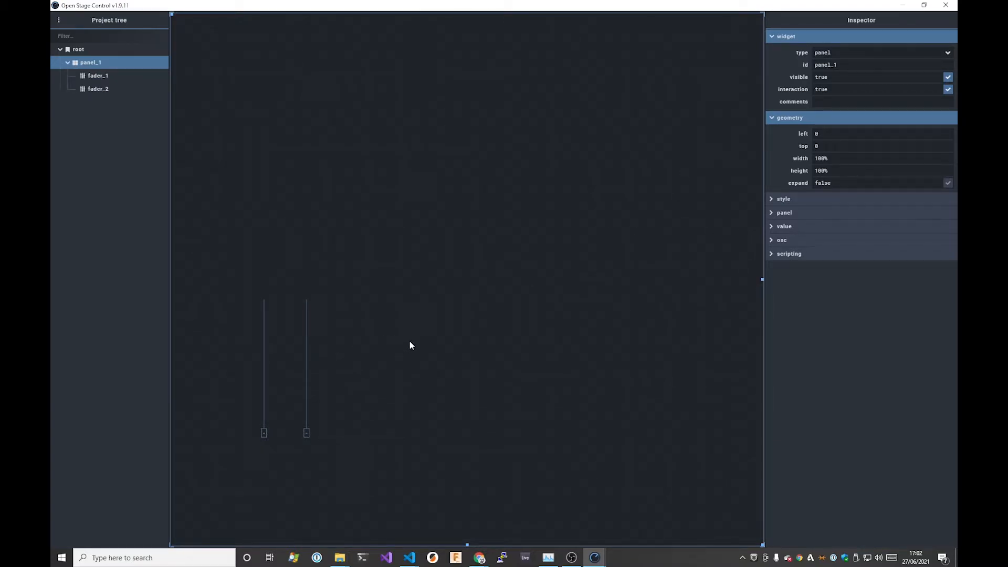
# Step: Paste six more copies of the fader with incremented IDs, fader_3 to fader_8, into the panel
pyautogui.hotkey('ctrl', 'v')
pyautogui.hotkey('ctrl', 'v')
pyautogui.hotkey('ctrl', 'v')
pyautogui.hotkey('ctrl', 'v')
pyautogui.hotkey('ctrl', 'v')
pyautogui.hotkey('ctrl', 'v')
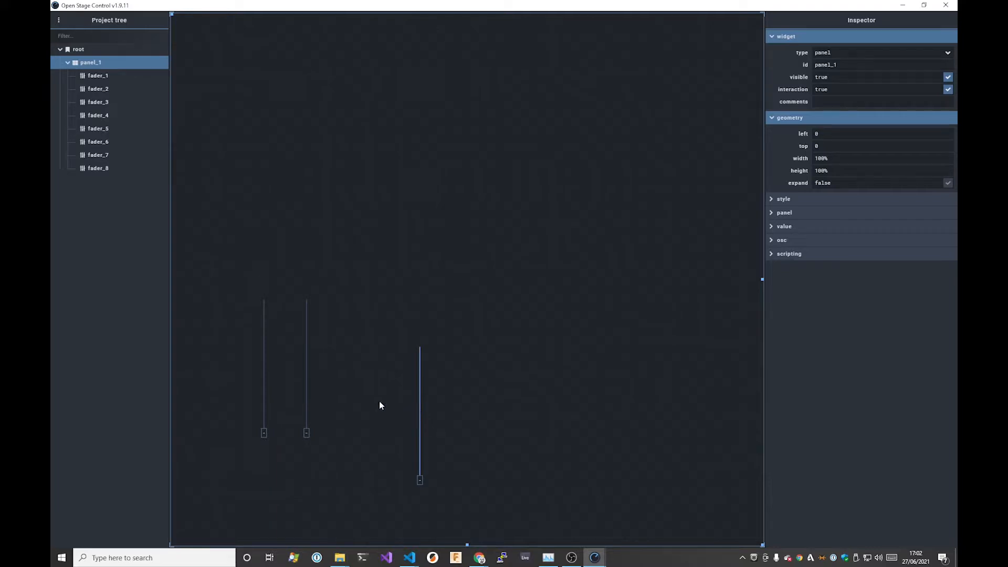
# Step: Move fader_3, fader_4 and fader_5 off the pasted stack into a row beside the first two faders
pyautogui.click(101, 113)
pyautogui.moveTo(411, 342); pyautogui.dragTo(382, 295)
pyautogui.click(98, 102)
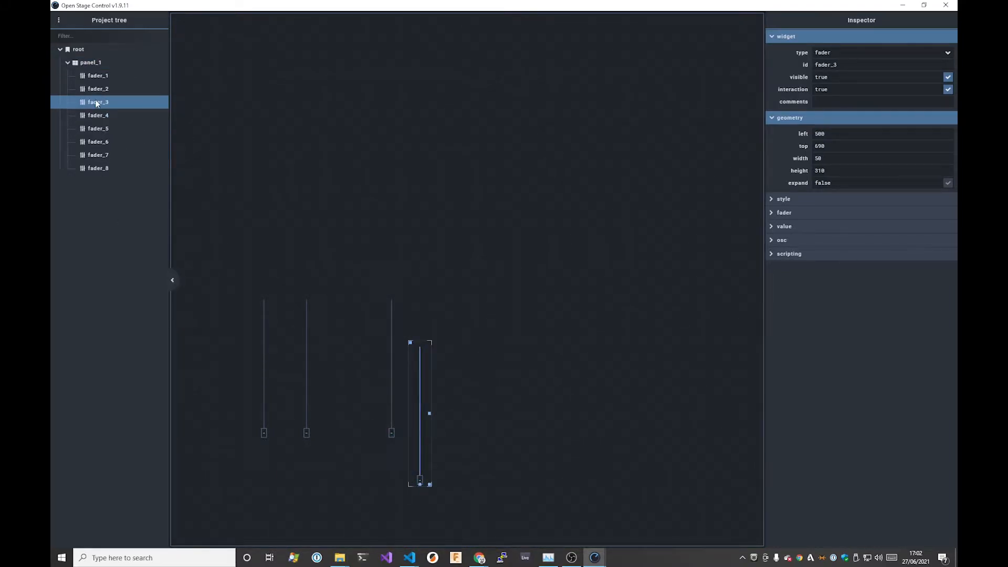
pyautogui.moveTo(411, 343); pyautogui.dragTo(402, 307)
pyautogui.click(395, 381)
pyautogui.click(342, 312)
pyautogui.click(386, 331)
pyautogui.click(418, 354)
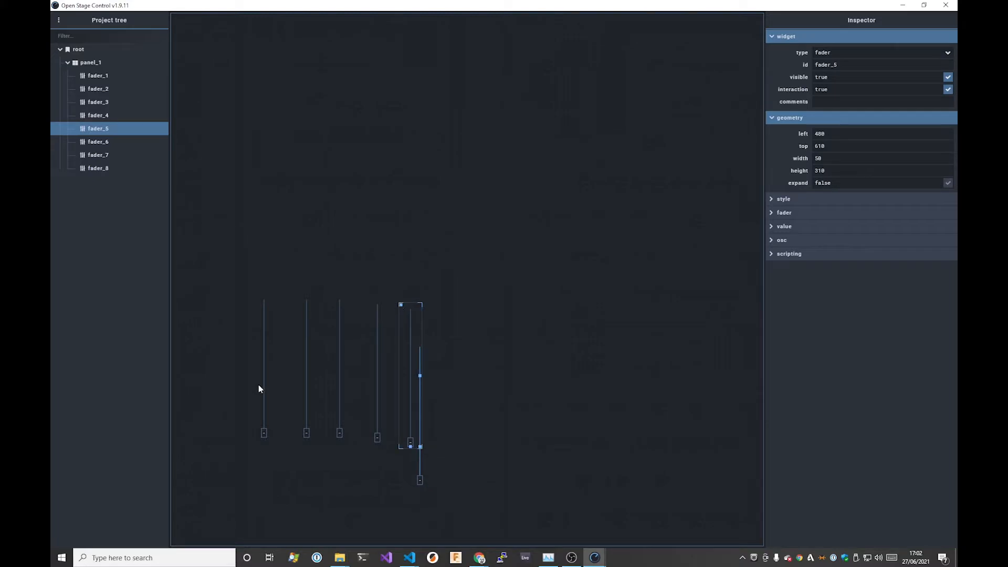
# Step: Spread fader_6, fader_7 and fader_8 along the rest of the row and shift fader_5 to even out the gaps
pyautogui.click(414, 354)
pyautogui.moveTo(411, 343); pyautogui.dragTo(509, 310)
pyautogui.click(97, 155)
pyautogui.moveTo(412, 343); pyautogui.dragTo(477, 310)
pyautogui.click(427, 420)
pyautogui.moveTo(407, 344); pyautogui.dragTo(439, 306)
pyautogui.click(485, 339)
pyautogui.moveTo(487, 344); pyautogui.dragTo(506, 300)
pyautogui.click(512, 313)
pyautogui.click(412, 362)
pyautogui.moveTo(400, 304); pyautogui.dragTo(408, 288)
pyautogui.click(550, 468)
pyautogui.click(446, 448)
pyautogui.click(542, 363)
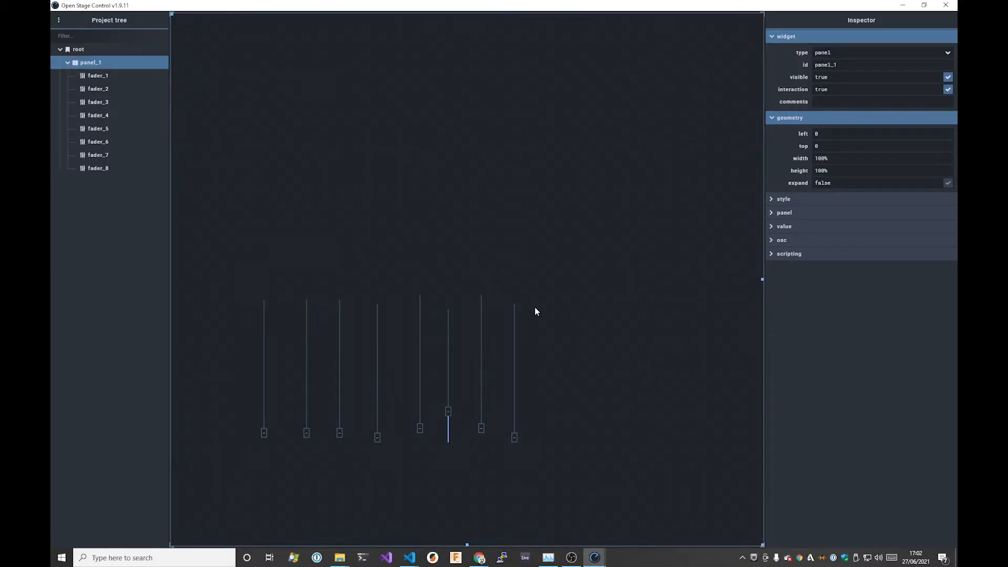
# Step: Set the top position of fader_1, fader_2 and fader_3 to 600
pyautogui.click(263, 321)
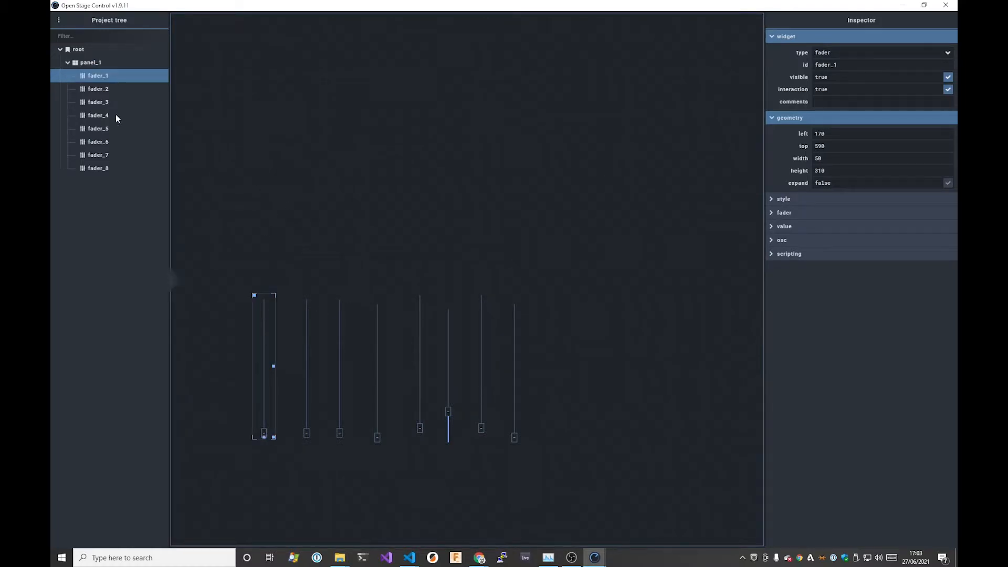
pyautogui.doubleClick(843, 145)
pyautogui.write('600')
pyautogui.press('Tab')
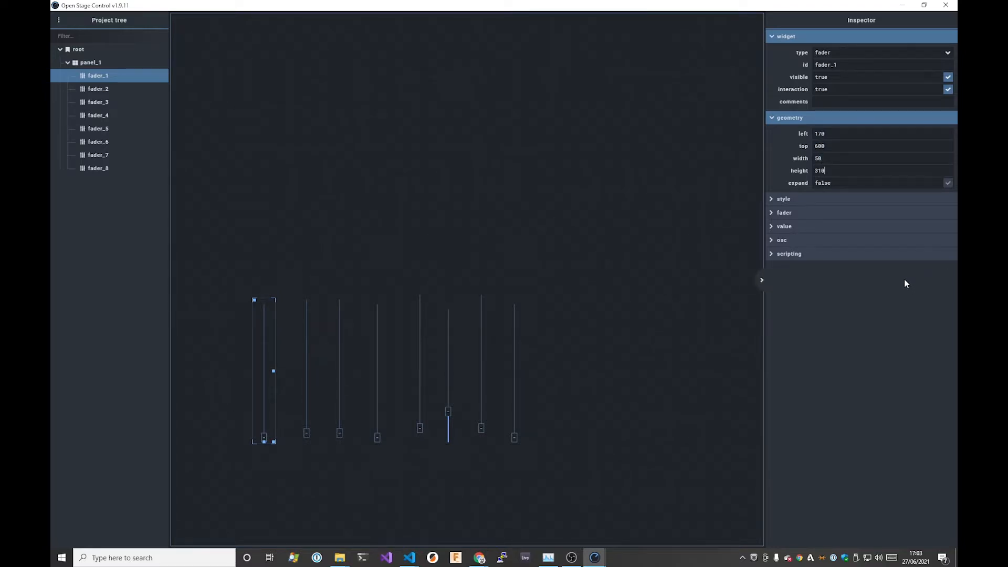
pyautogui.click(317, 320)
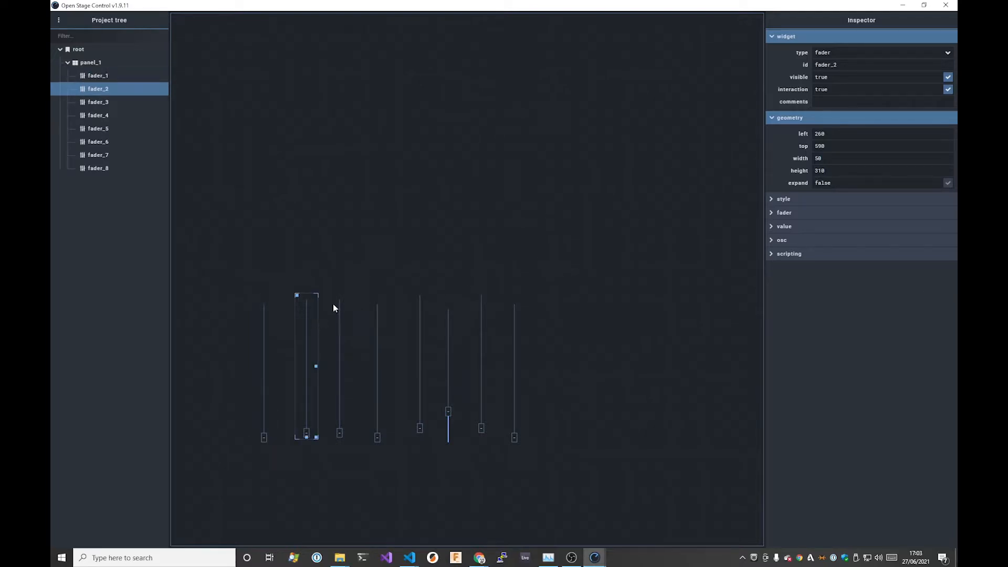
pyautogui.moveTo(843, 147); pyautogui.dragTo(758, 150)
pyautogui.write('600')
pyautogui.press('Tab')
pyautogui.click(344, 340)
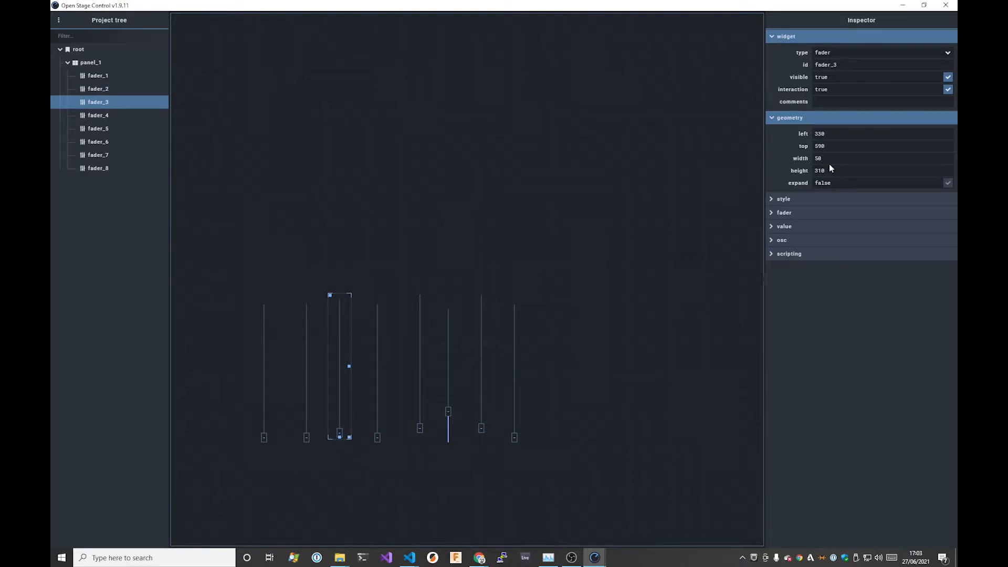
pyautogui.write('600')
pyautogui.press('Tab')
# Step: Check fader_4's top position and set that of fader_5 and fader_6 to 600
pyautogui.click(376, 355)
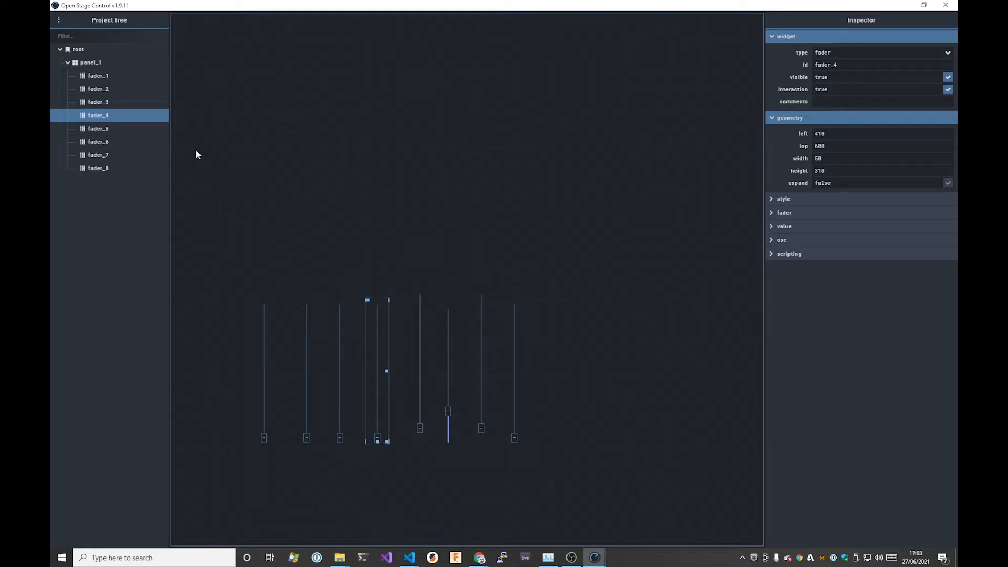
pyautogui.click(420, 336)
pyautogui.doubleClick(868, 148)
pyautogui.write('600')
pyautogui.press('Return')
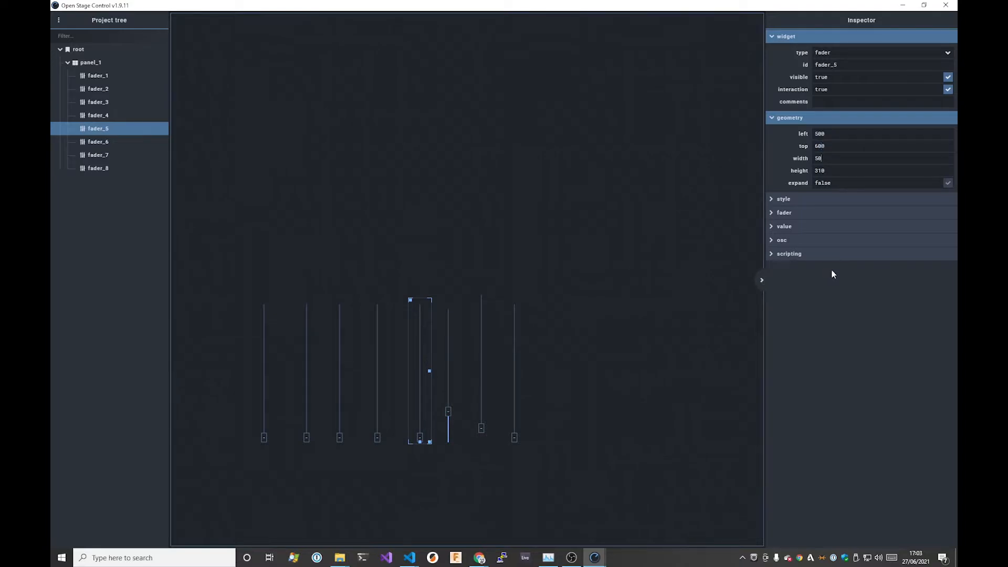
pyautogui.click(449, 373)
pyautogui.doubleClick(839, 146)
pyautogui.write('600')
pyautogui.press('Return')
# Step: Set the top position of fader_7 to 600 and check fader_8's alignment
pyautogui.click(481, 377)
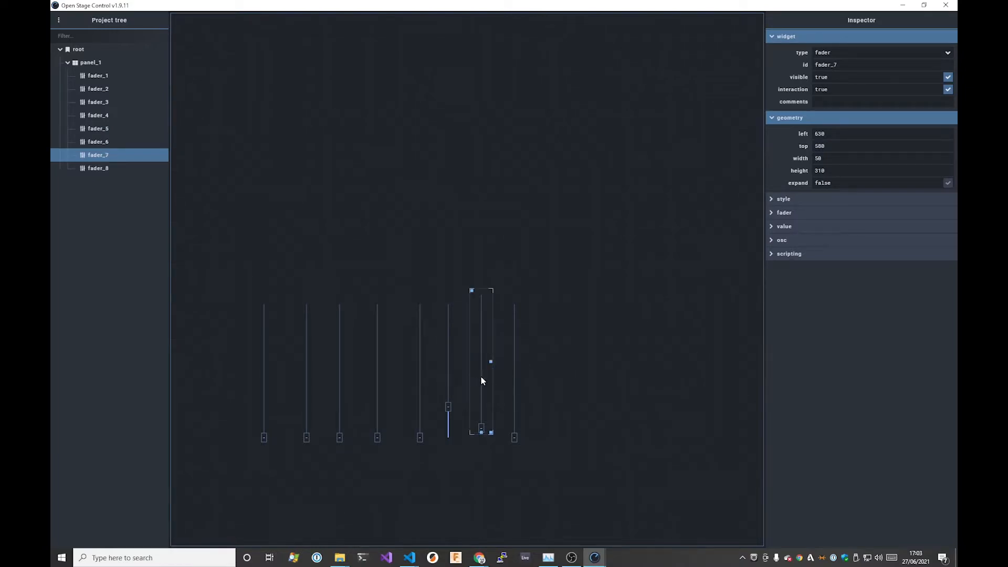
pyautogui.click(845, 146)
pyautogui.doubleClick(845, 146)
pyautogui.write('600')
pyautogui.press('Tab')
pyautogui.click(523, 336)
pyautogui.click(572, 336)
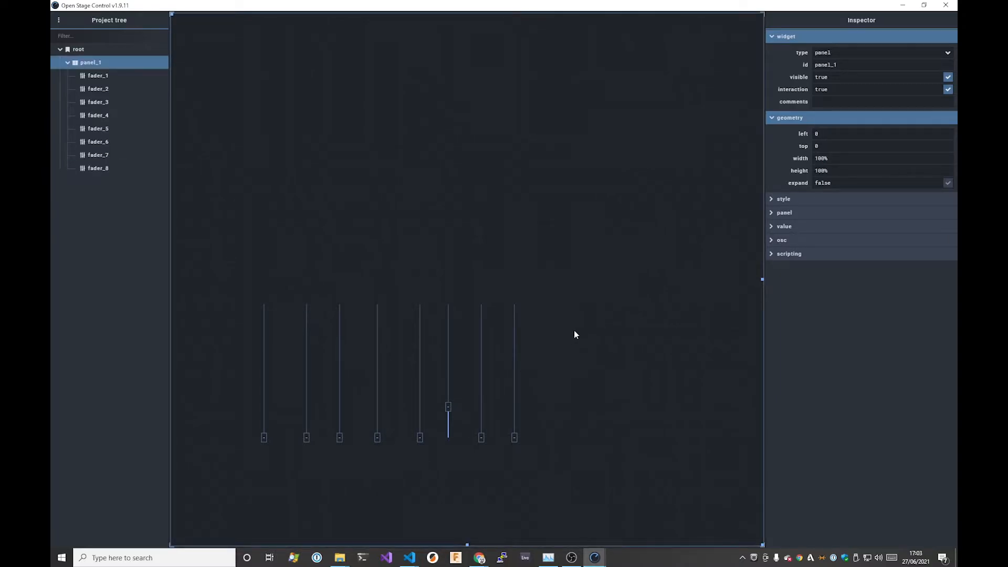
# Step: Return fader_6's knob to the bottom of its track and reselect the panel
pyautogui.click(446, 421)
pyautogui.moveTo(447, 421); pyautogui.dragTo(451, 440)
pyautogui.click(575, 398)
# Step: Add a button widget to the panel above fader_1, about 50 by 30, at about left 170 and top 530
pyautogui.rightClick(279, 212)
pyautogui.moveTo(330, 280)
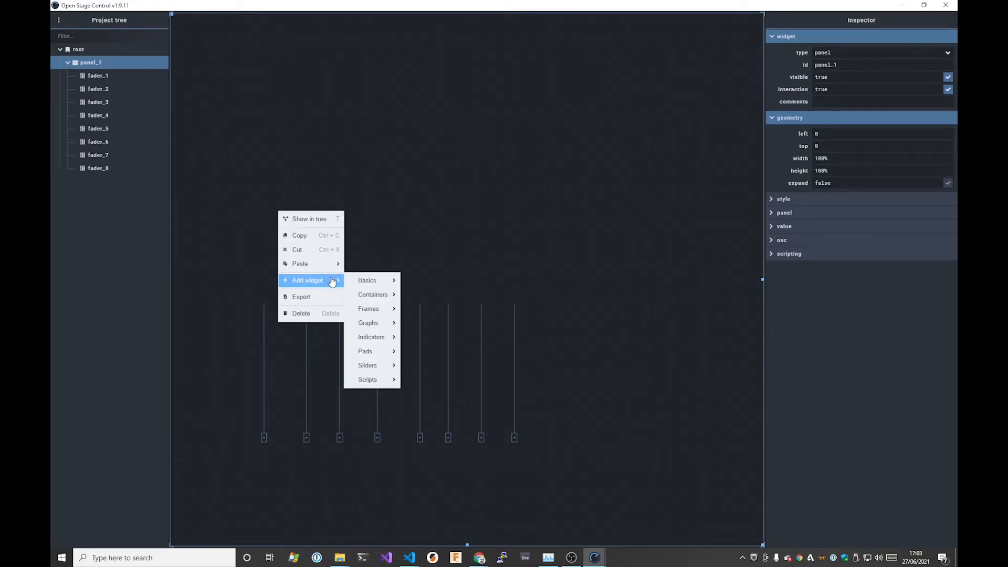
pyautogui.moveTo(379, 282)
pyautogui.click(428, 281)
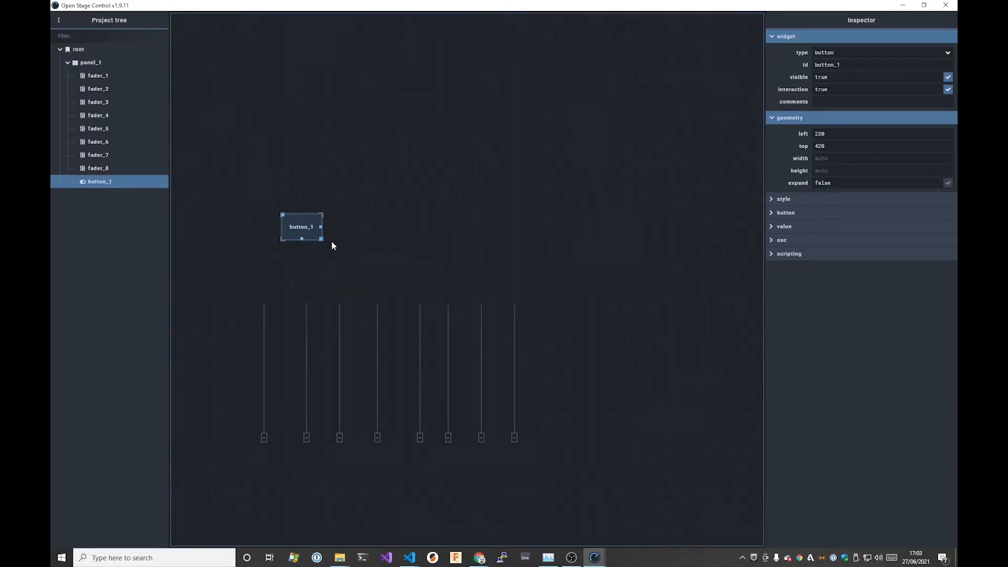
pyautogui.moveTo(303, 230); pyautogui.dragTo(257, 266)
pyautogui.click(567, 259)
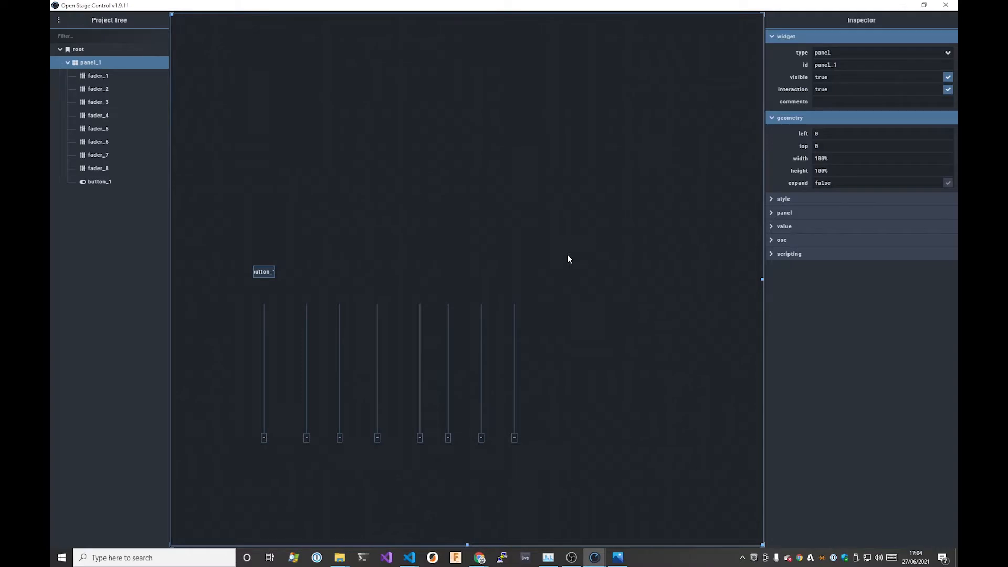
# Step: Check the BCF2000 reference photo and paste fifteen copies of button_1 into the panel
pyautogui.hotkey('alt', 'Tab')
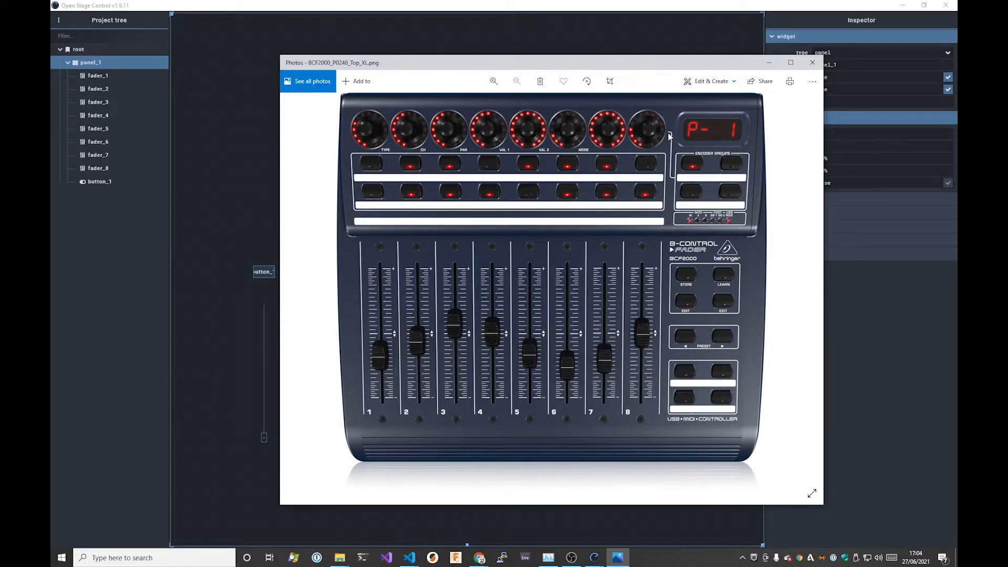
pyautogui.click(769, 62)
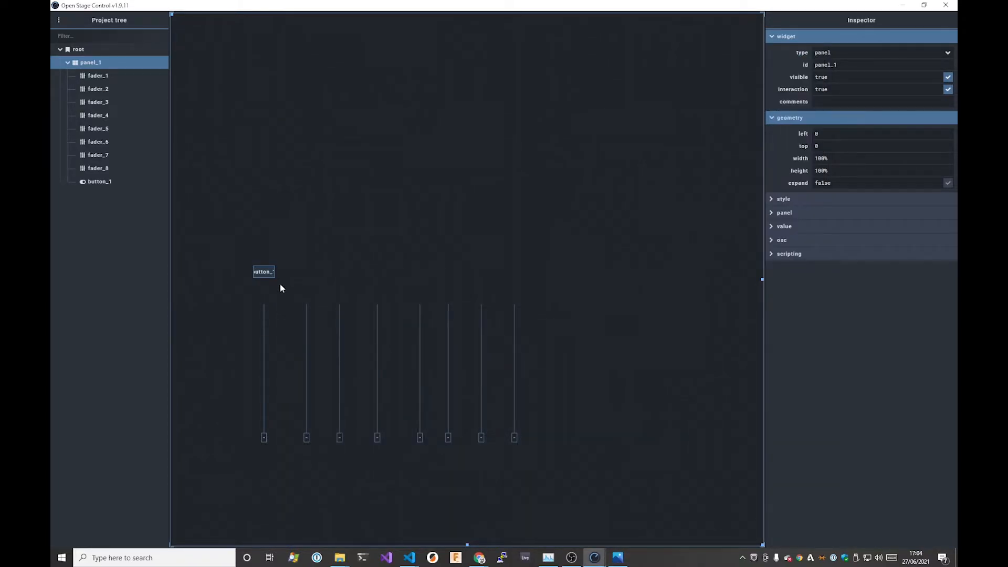
pyautogui.click(263, 271)
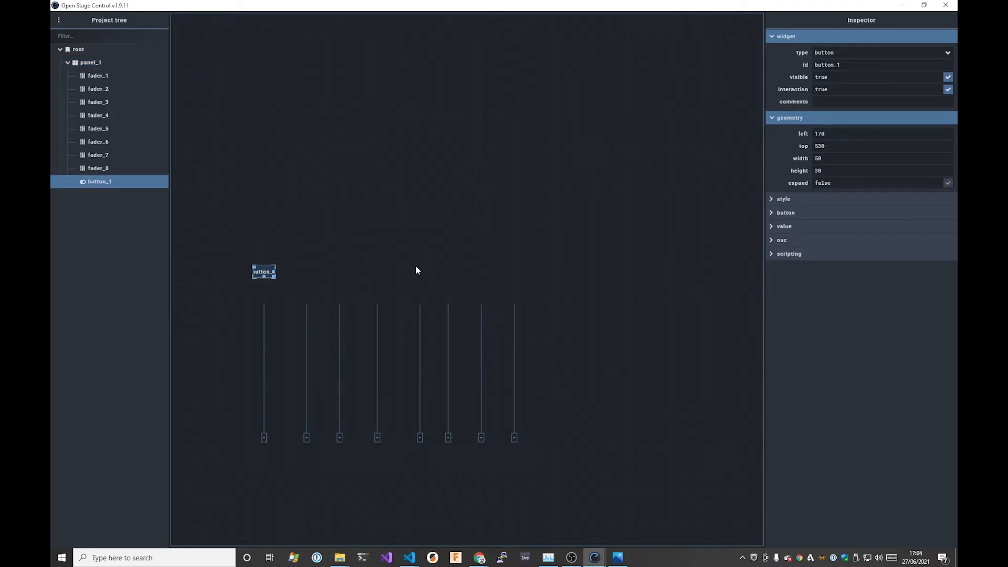
pyautogui.click(391, 262)
pyautogui.hotkey('ctrl', 'v')
pyautogui.hotkey('ctrl', 'v')
pyautogui.hotkey('ctrl', 'v')
pyautogui.hotkey('ctrl', 'v')
pyautogui.hotkey('ctrl', 'v')
pyautogui.hotkey('ctrl', 'v')
pyautogui.hotkey('ctrl', 'v')
pyautogui.hotkey('ctrl', 'v')
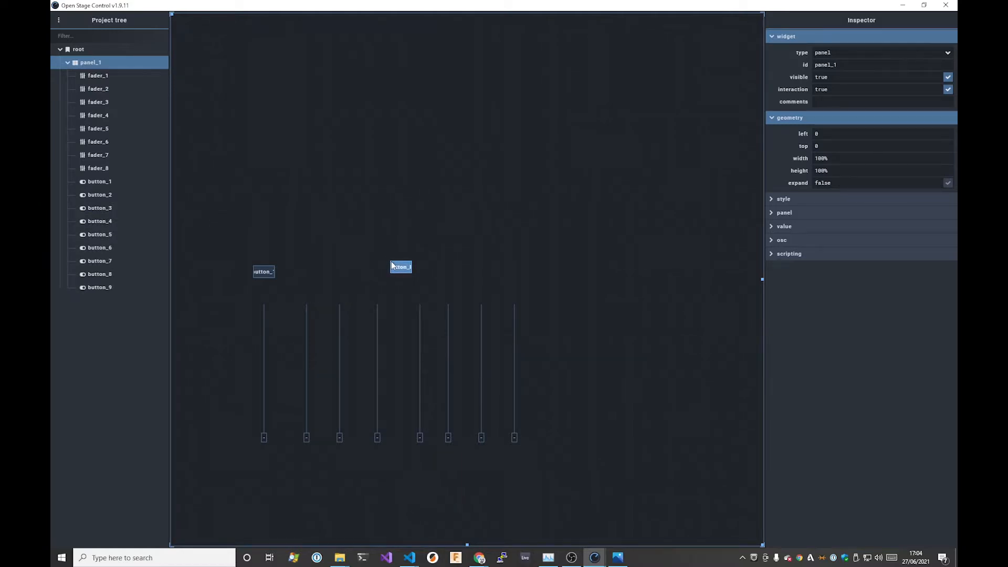
pyautogui.hotkey('ctrl', 'v')
pyautogui.hotkey('ctrl', 'v')
pyautogui.hotkey('ctrl', 'v')
pyautogui.hotkey('ctrl', 'v')
pyautogui.hotkey('ctrl', 'v')
pyautogui.hotkey('ctrl', 'v')
pyautogui.hotkey('ctrl', 'v')
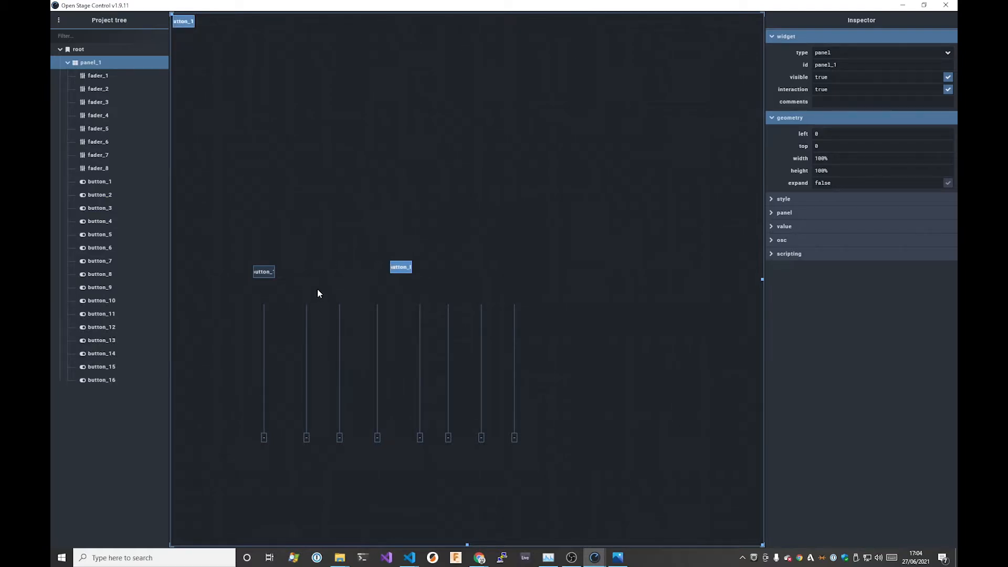
# Step: Move button_2 above fader_2 and button_3 above fader_3, level with button_1
pyautogui.click(105, 194)
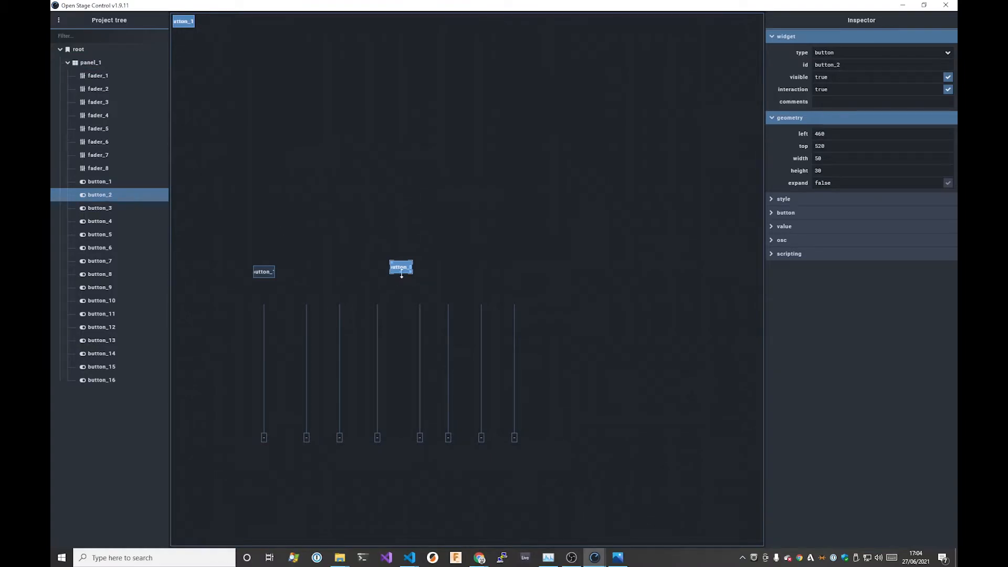
pyautogui.moveTo(400, 273); pyautogui.dragTo(320, 266)
pyautogui.click(107, 208)
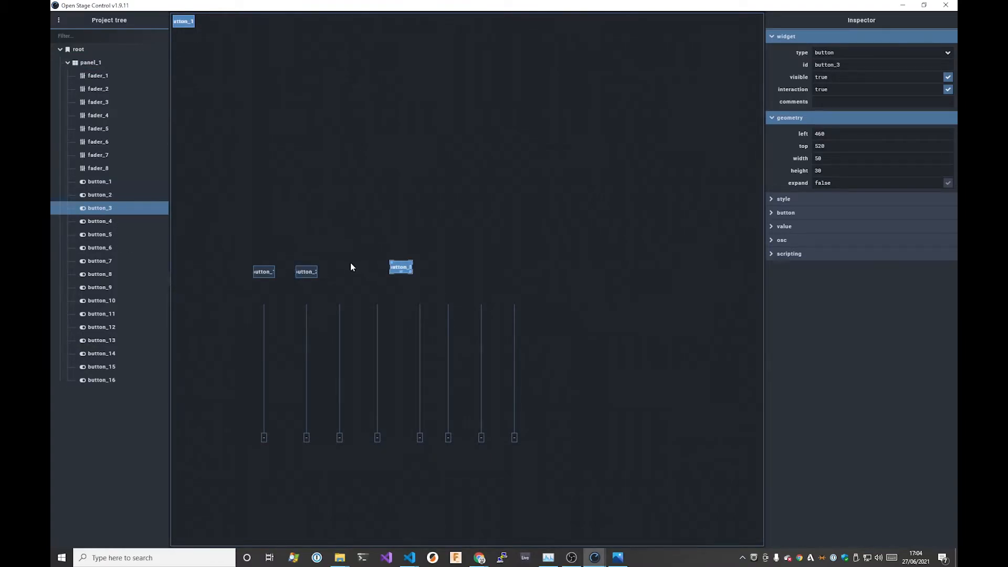
pyautogui.moveTo(400, 267); pyautogui.dragTo(369, 268)
# Step: Arrange the remaining button copies above the faders in two rows of eight, at about top 530 and top 480
pyautogui.click(112, 223)
pyautogui.moveTo(477, 239); pyautogui.dragTo(473, 244)
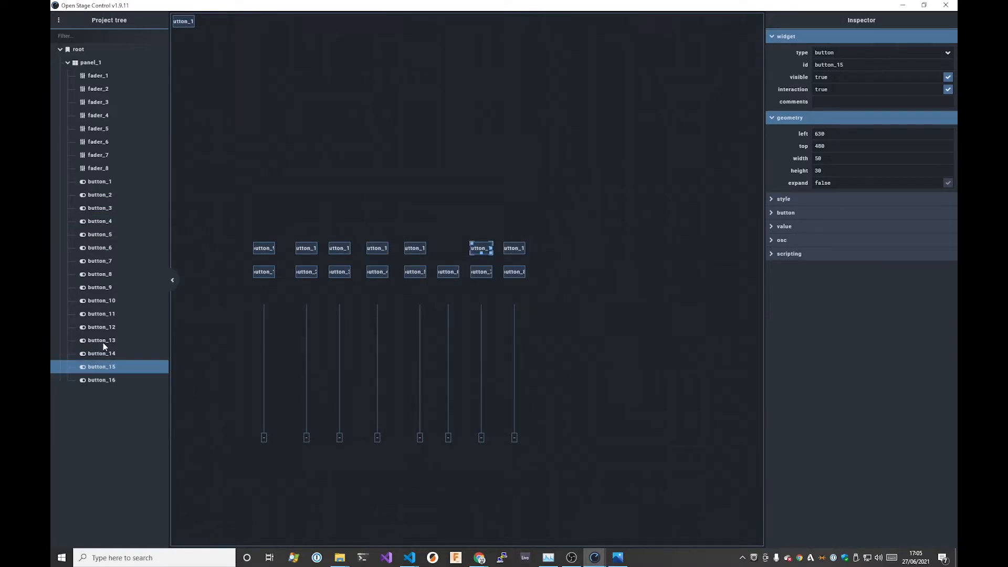
pyautogui.click(181, 21)
pyautogui.moveTo(177, 18); pyautogui.dragTo(439, 242)
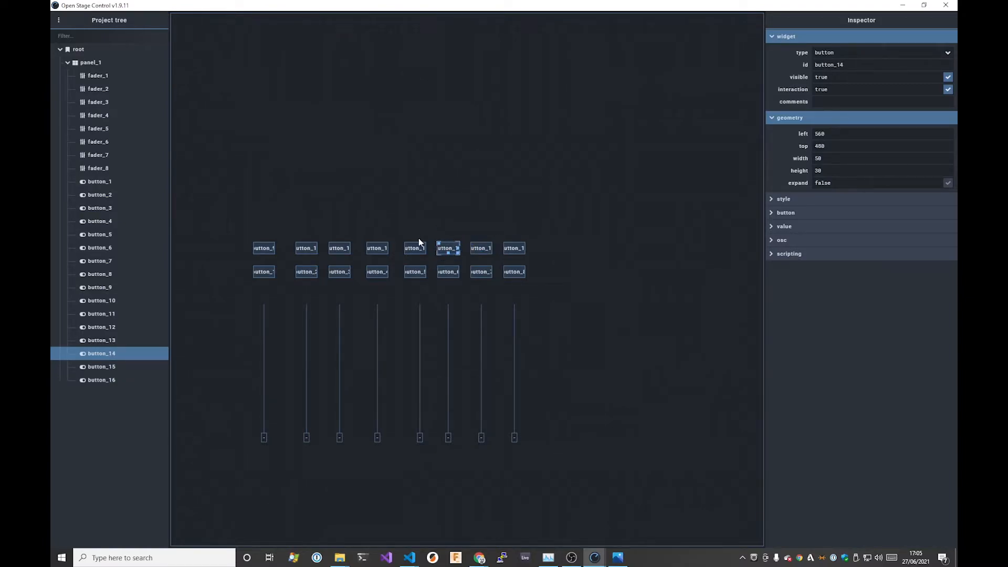
pyautogui.click(422, 249)
pyautogui.click(414, 211)
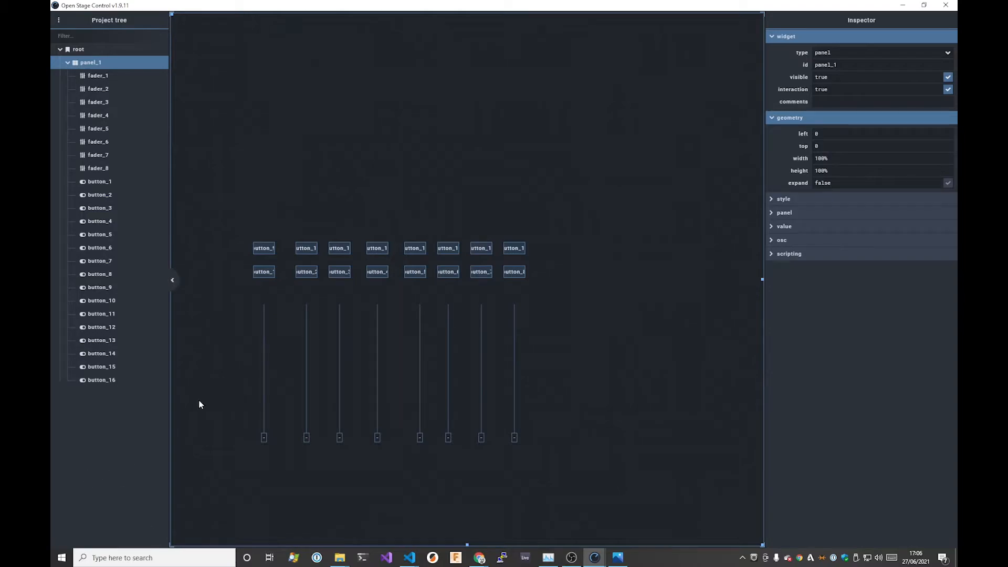
# Step: Add a knob widget above the first button column, about 60 by 60, at about left 170 and top 390
pyautogui.rightClick(297, 135)
pyautogui.moveTo(336, 204)
pyautogui.moveTo(396, 274)
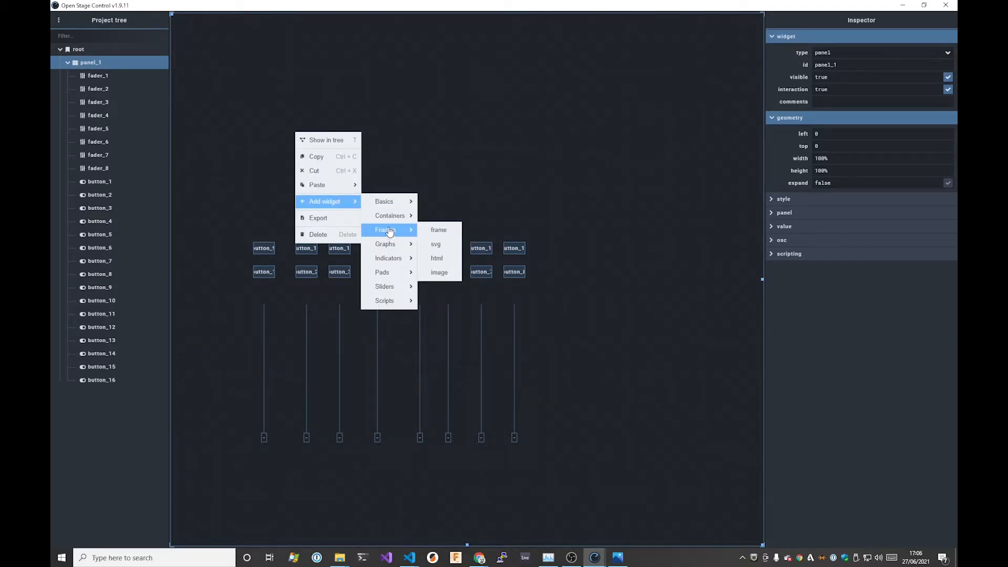
pyautogui.click(436, 300)
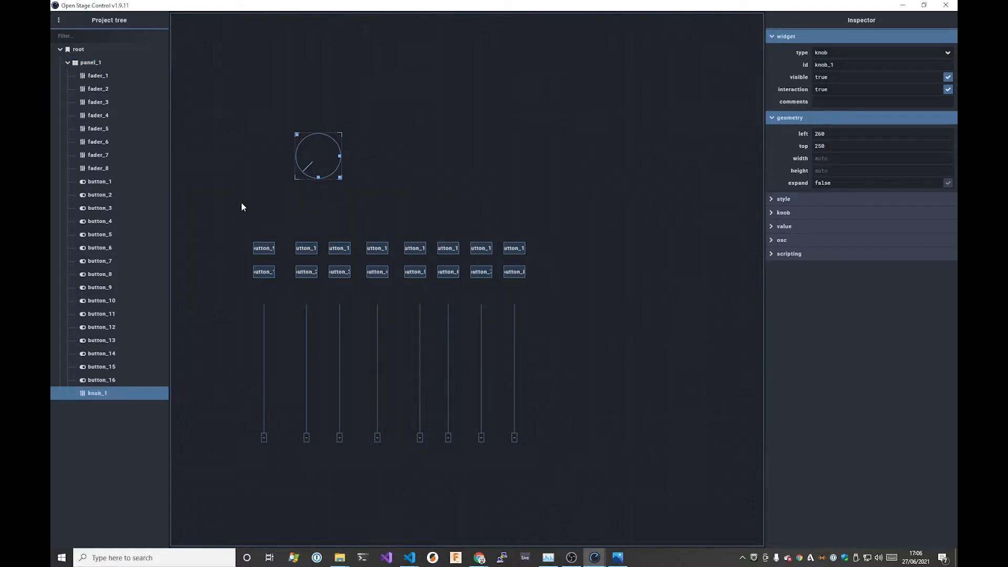
pyautogui.moveTo(320, 152); pyautogui.dragTo(250, 199)
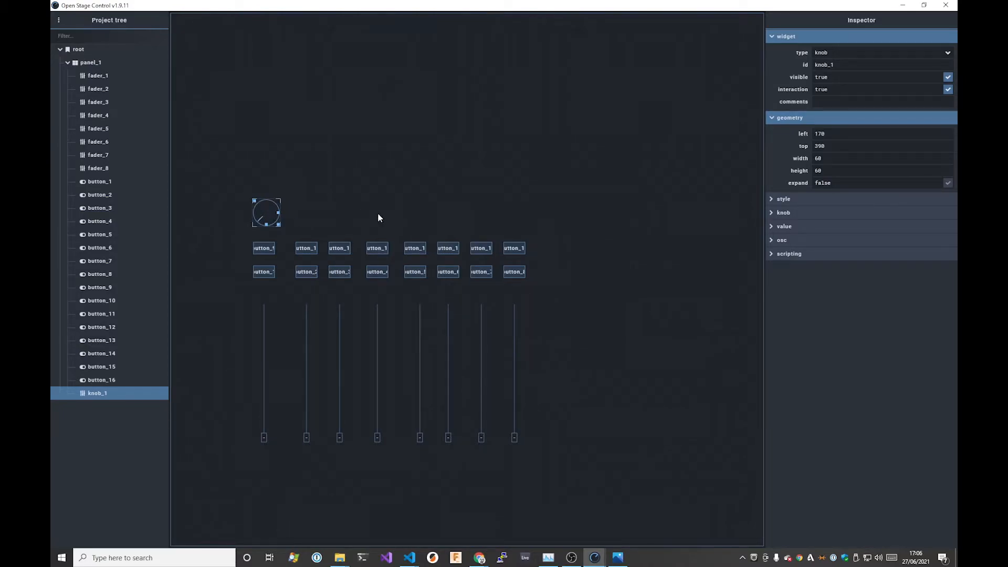
# Step: Check the BCF2000 reference photo and paste seven copies of knob_1 into the panel
pyautogui.hotkey('alt', 'Tab')
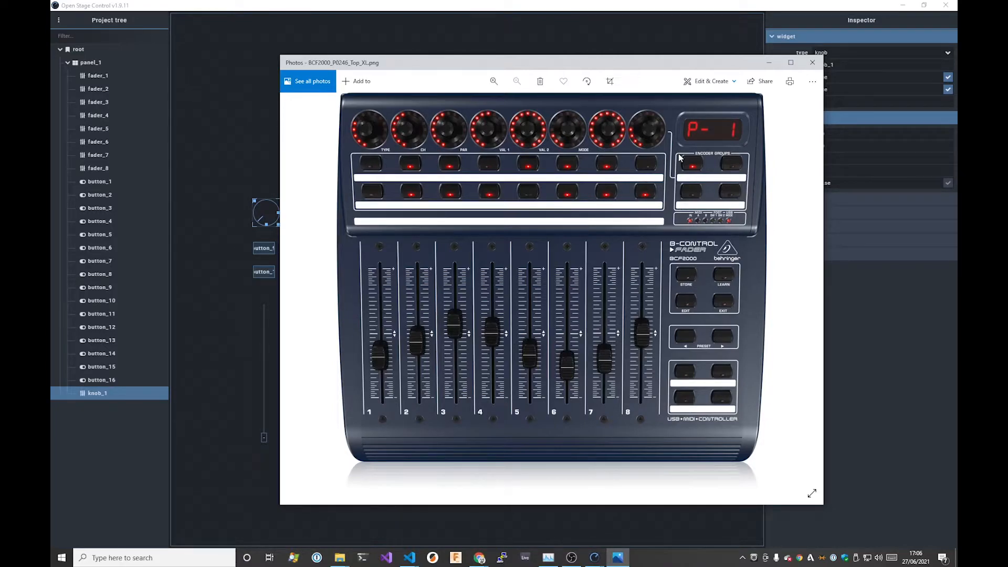
pyautogui.click(769, 63)
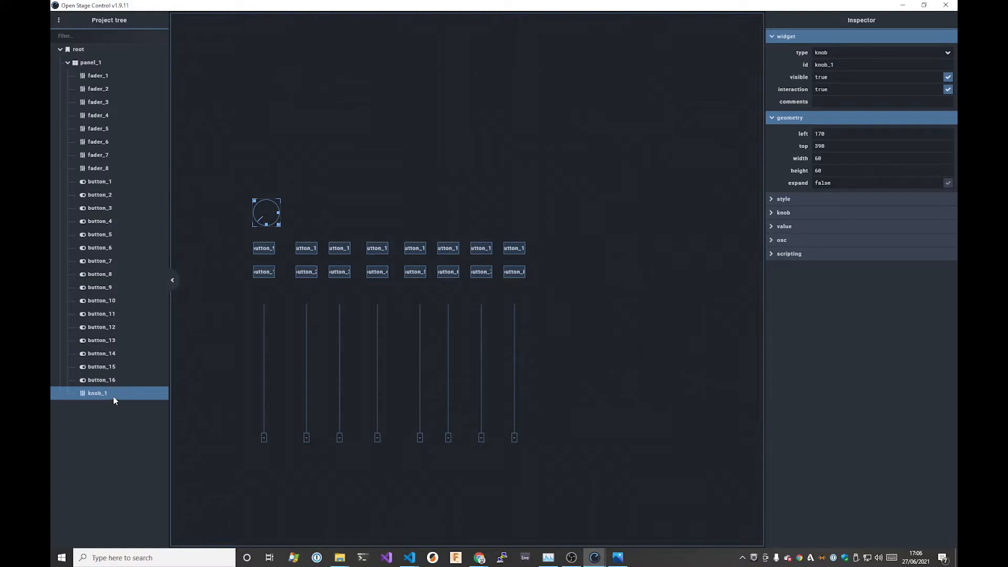
pyautogui.click(337, 160)
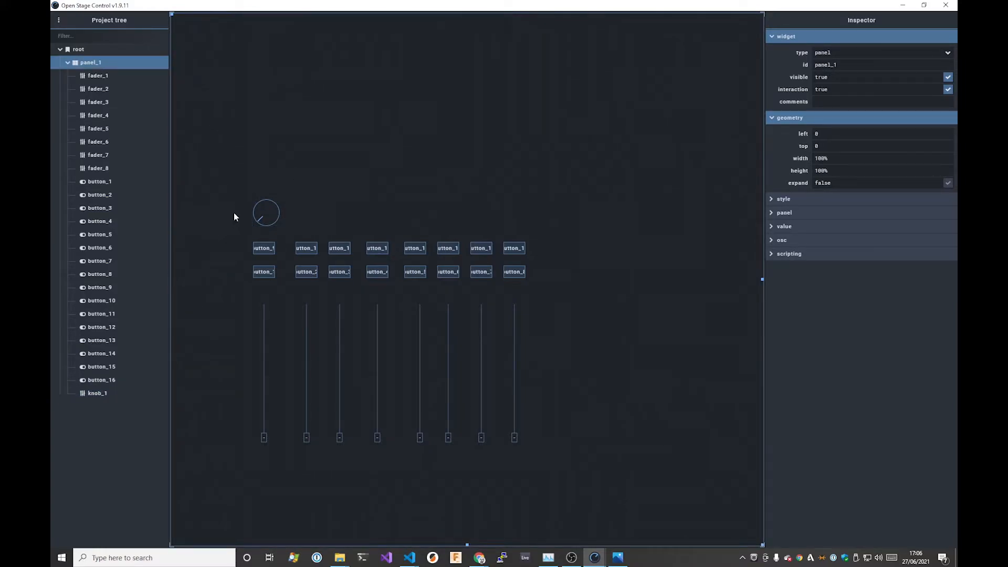
pyautogui.click(272, 221)
pyautogui.click(382, 171)
pyautogui.hotkey('ctrl', 'v')
pyautogui.hotkey('ctrl', 'v')
pyautogui.hotkey('ctrl', 'v')
pyautogui.hotkey('ctrl', 'v')
pyautogui.hotkey('ctrl', 'v')
pyautogui.hotkey('ctrl', 'v')
pyautogui.hotkey('ctrl', 'v')
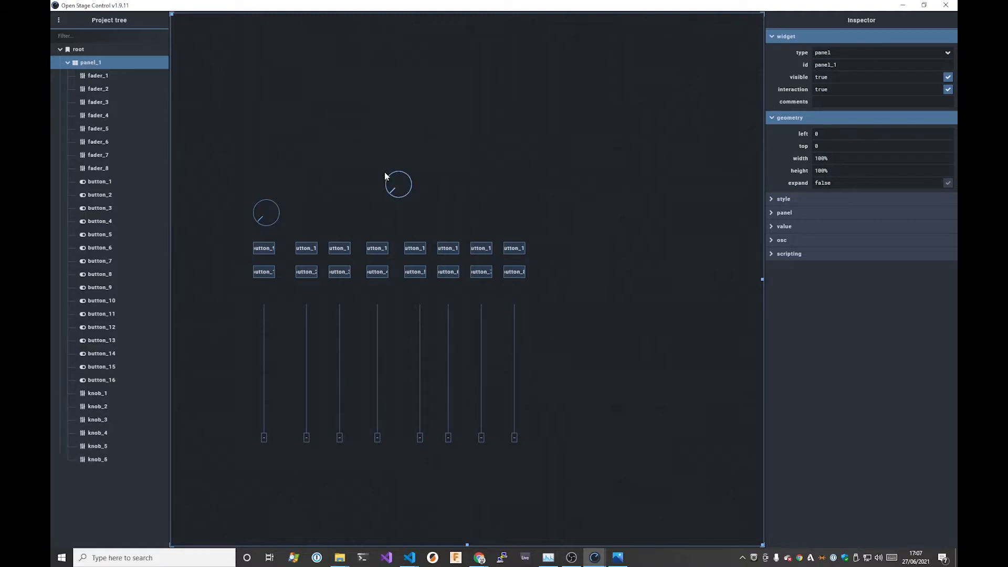
# Step: Move four of the knob copies above the button columns of faders 5 to 8, at about top 410
pyautogui.moveTo(384, 174); pyautogui.dragTo(508, 214)
pyautogui.click(389, 182)
pyautogui.click(389, 183)
pyautogui.moveTo(385, 173); pyautogui.dragTo(436, 207)
pyautogui.click(386, 173)
pyautogui.click(412, 216)
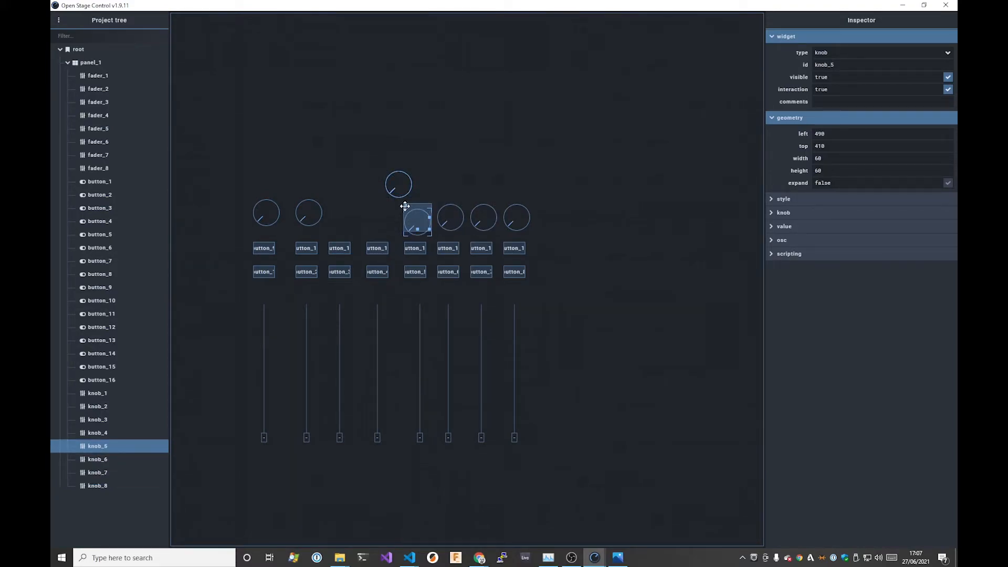
# Step: Place the remaining knobs above the columns of faders 2 to 4 and align all eight knobs in one row
pyautogui.click(389, 177)
pyautogui.moveTo(389, 177); pyautogui.dragTo(297, 206)
pyautogui.click(387, 173)
pyautogui.click(310, 209)
pyautogui.click(267, 210)
pyautogui.click(359, 206)
pyautogui.click(263, 216)
pyautogui.click(298, 205)
pyautogui.click(389, 161)
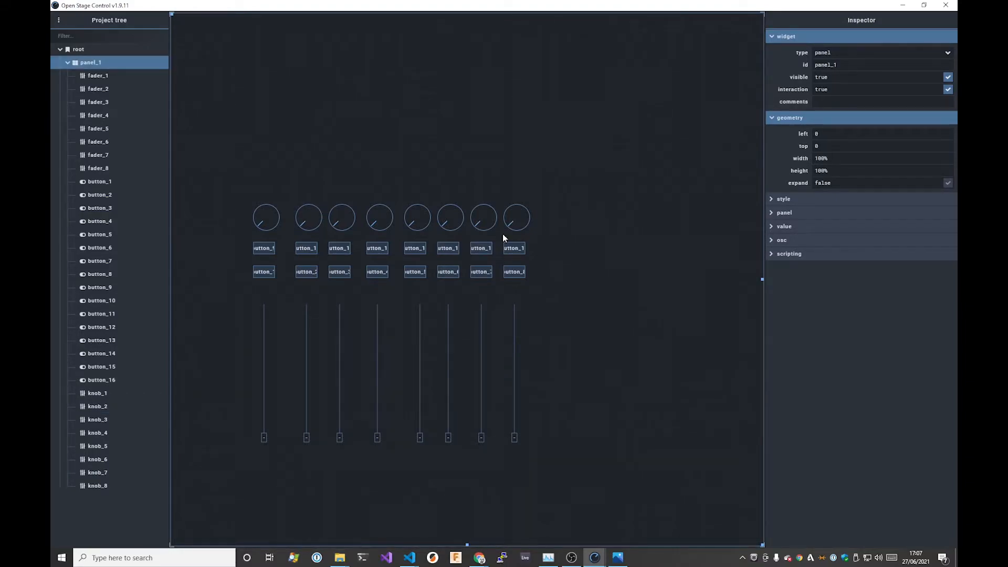
# Step: Compare the panel layout with the button groups in the BCF2000 reference photo
pyautogui.hotkey('alt', 'Tab')
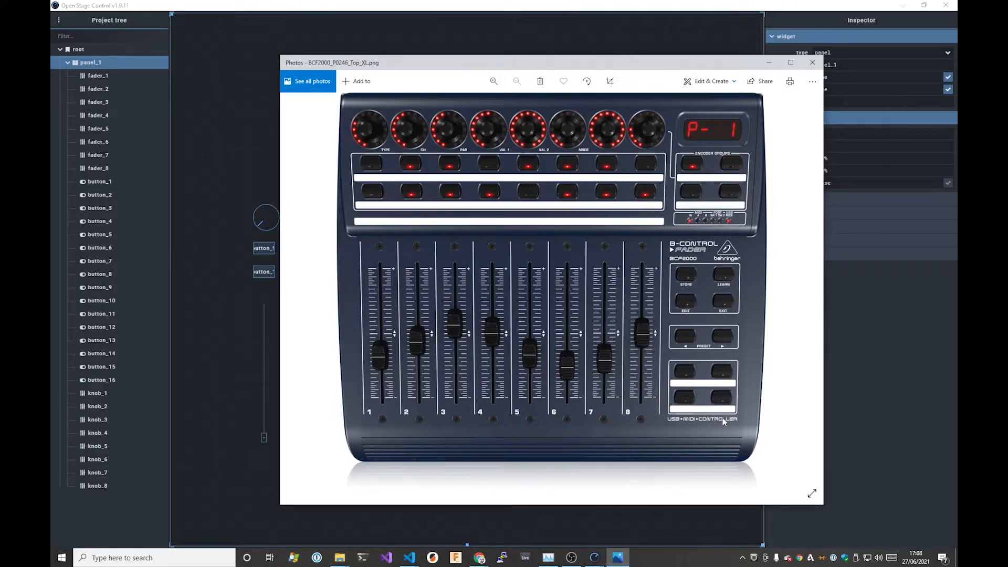
pyautogui.click(768, 63)
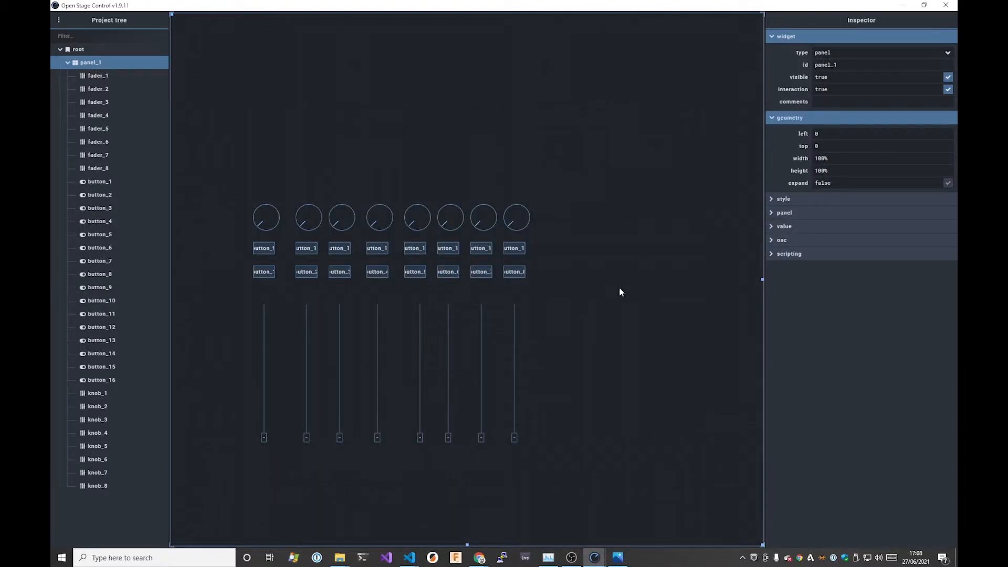
pyautogui.hotkey('alt', 'Tab')
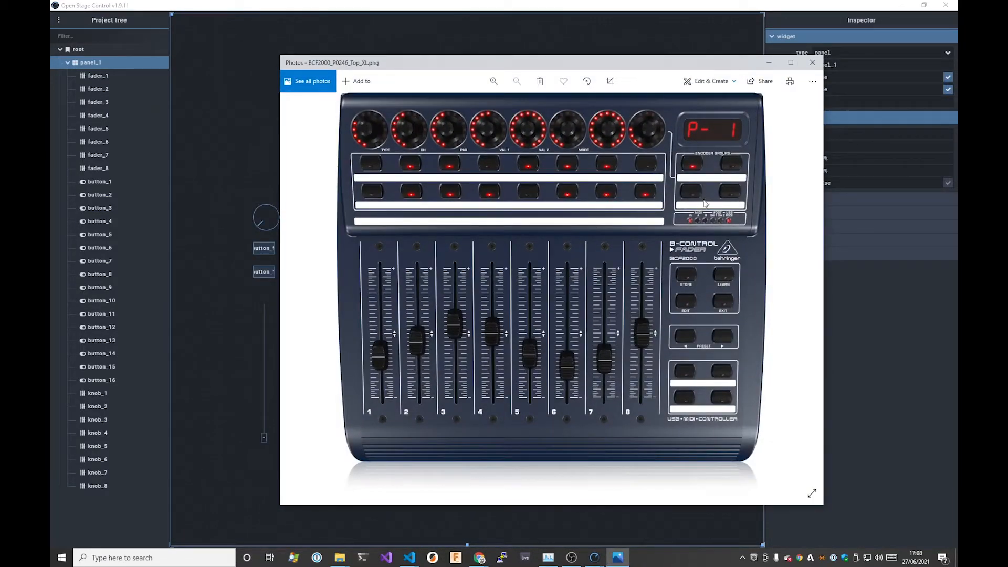
pyautogui.hotkey('alt', 'Tab')
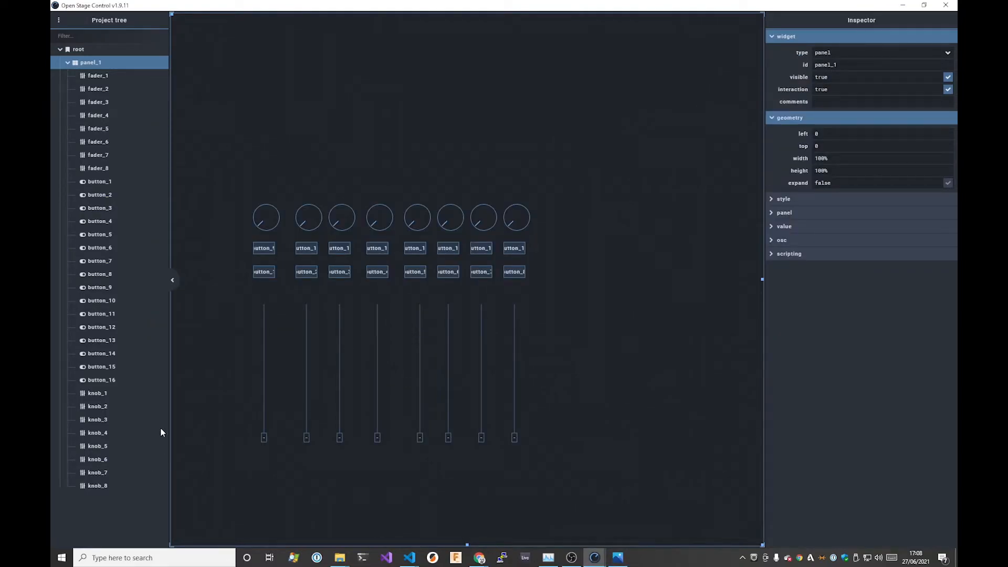
# Step: Change the id of button_1 to channel_button_1 and copy that id
pyautogui.click(522, 252)
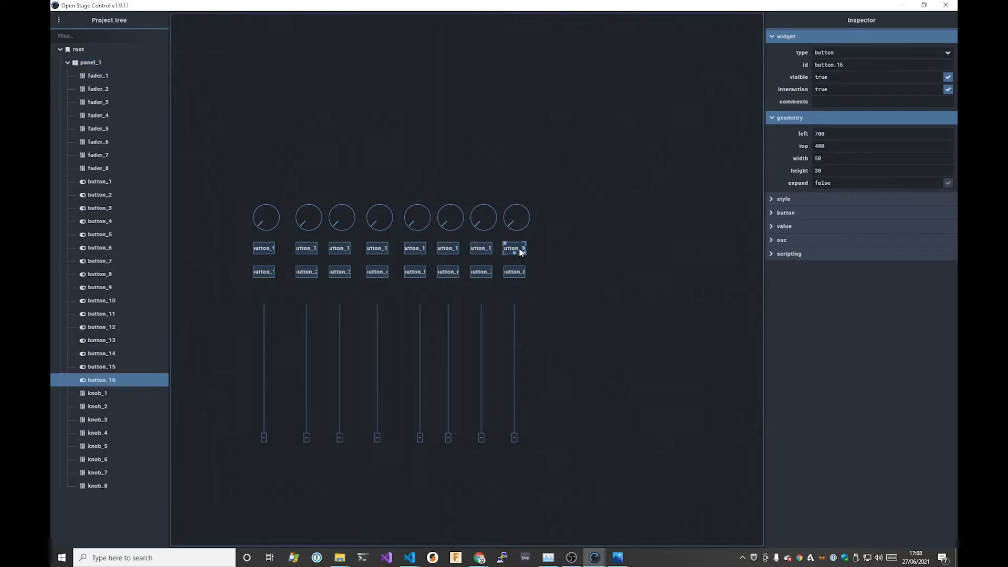
pyautogui.click(571, 248)
pyautogui.click(264, 248)
pyautogui.click(265, 272)
pyautogui.click(881, 65)
pyautogui.press('Home')
pyautogui.write('channel_')
pyautogui.hotkey('ctrl', 'a')
pyautogui.hotkey('ctrl', 'c')
# Step: Change the id of button_2 to channel_button_2, copying the channel_button_ prefix for reuse
pyautogui.click(313, 273)
pyautogui.doubleClick(830, 65)
pyautogui.hotkey('ctrl', 'v')
pyautogui.press('BackSpace')
pyautogui.hotkey('ctrl', 'a')
pyautogui.hotkey('ctrl', 'c')
pyautogui.press('End')
pyautogui.write('2')
# Step: Change the ids of button_3 and button_4 to channel_button_3 and channel_button_4
pyautogui.click(346, 278)
pyautogui.doubleClick(830, 65)
pyautogui.hotkey('ctrl', 'v')
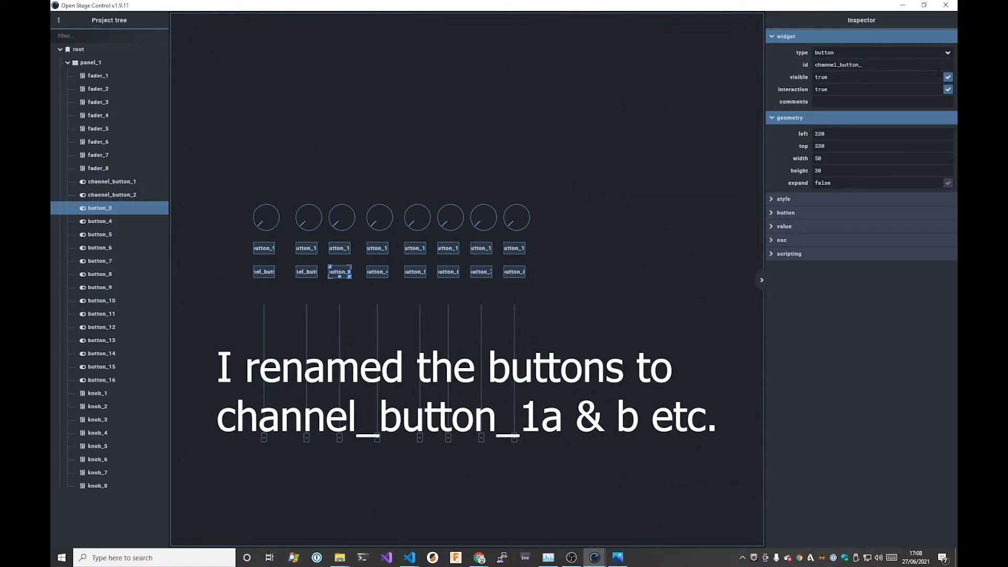
pyautogui.write('3')
pyautogui.click(374, 269)
pyautogui.doubleClick(832, 65)
pyautogui.hotkey('ctrl', 'v')
pyautogui.write('4')
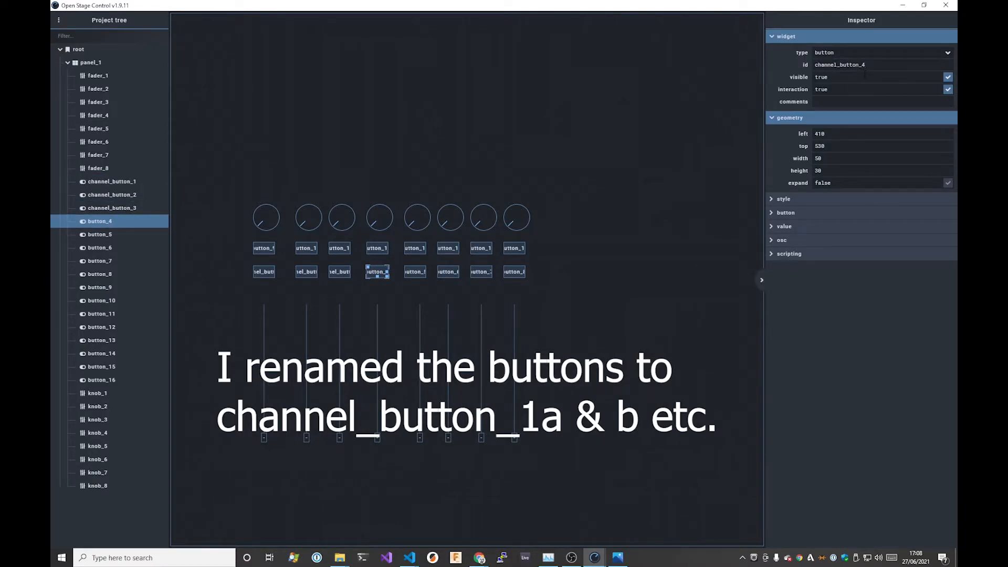
# Step: Rename the first column's lower button channel_button_1a and its upper button channel_button_1b
pyautogui.click(268, 271)
pyautogui.click(887, 65)
pyautogui.write('a')
pyautogui.click(267, 248)
pyautogui.moveTo(891, 68); pyautogui.dragTo(804, 79)
pyautogui.hotkey('ctrl', 'v')
pyautogui.write('1b')
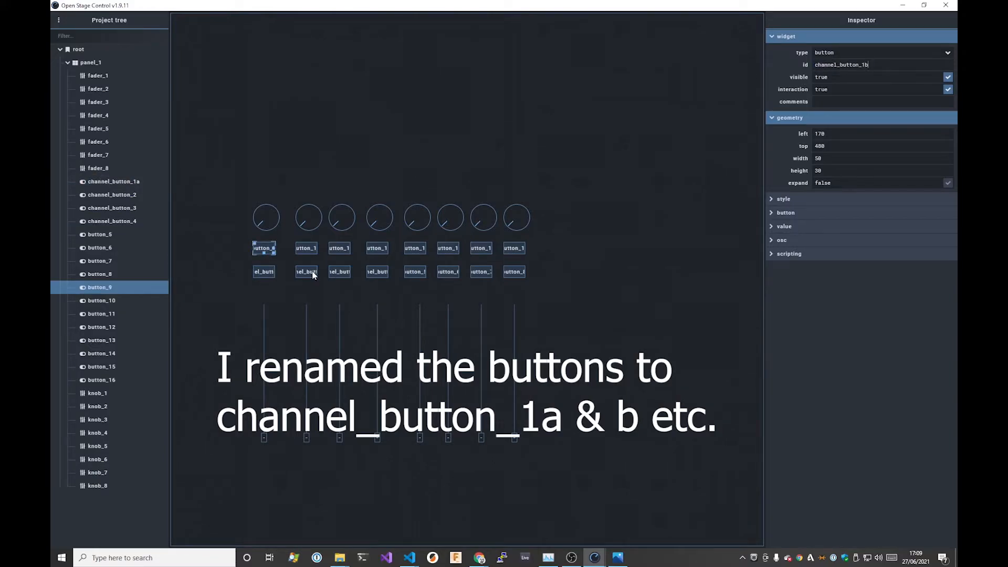
# Step: Rename the second column's lower button channel_button_2a and its upper button channel_button_2b
pyautogui.click(310, 273)
pyautogui.click(888, 66)
pyautogui.write('a')
pyautogui.click(307, 249)
pyautogui.doubleClick(831, 65)
pyautogui.hotkey('ctrl', 'v')
pyautogui.write('2b')
# Step: Rename the remaining lower buttons channel_button_3a to channel_button_8a and the upper ones channel_button_3b to channel_button_8b
pyautogui.click(340, 271)
pyautogui.click(887, 66)
pyautogui.write('a')
pyautogui.click(339, 248)
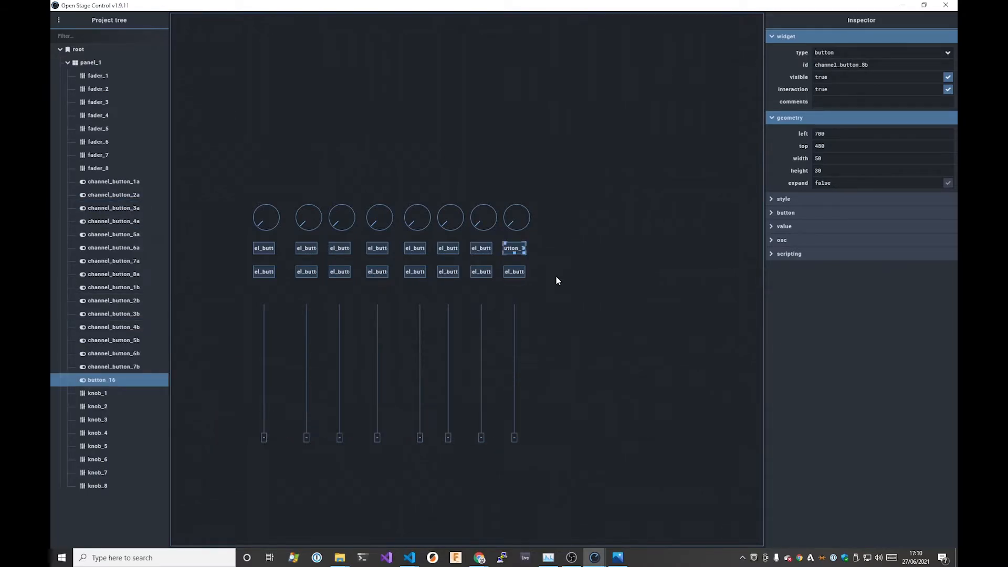
pyautogui.click(514, 272)
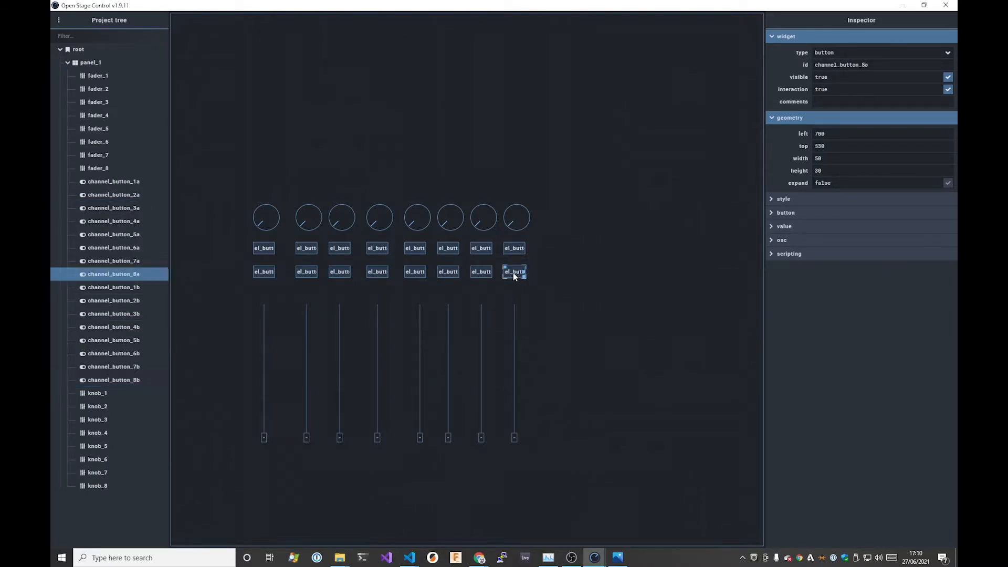
pyautogui.click(622, 253)
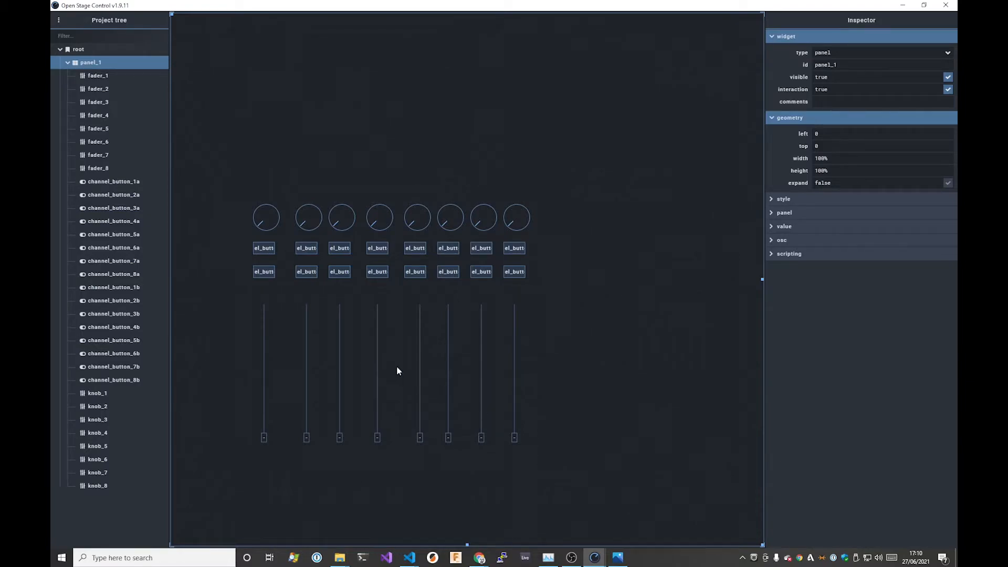
# Step: Select channel_button_1a through channel_button_8b together, and reselect only channel_button_2a
pyautogui.click(122, 184)
pyautogui.keyDown('shift'); pyautogui.click(116, 380); pyautogui.keyUp('shift')
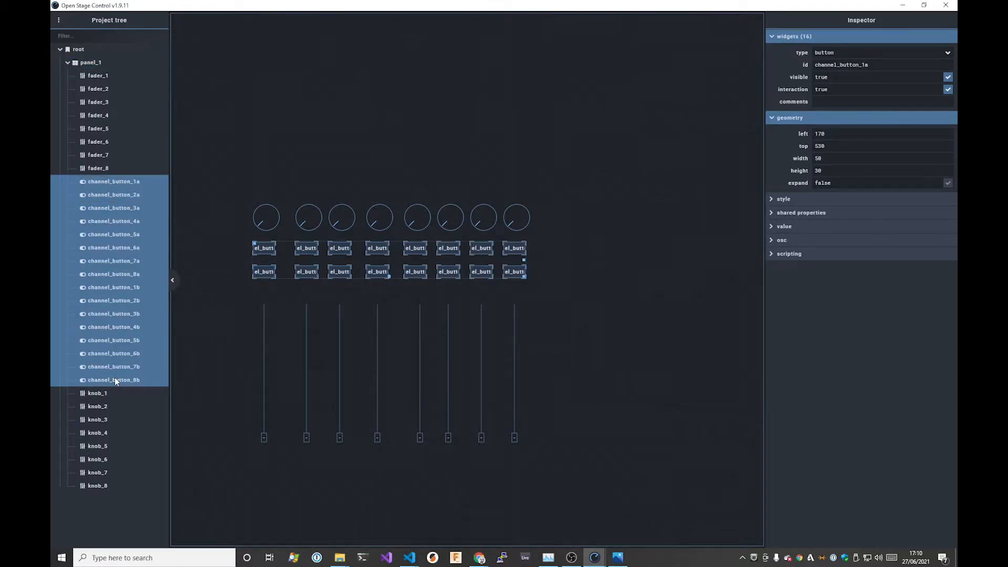
pyautogui.click(111, 195)
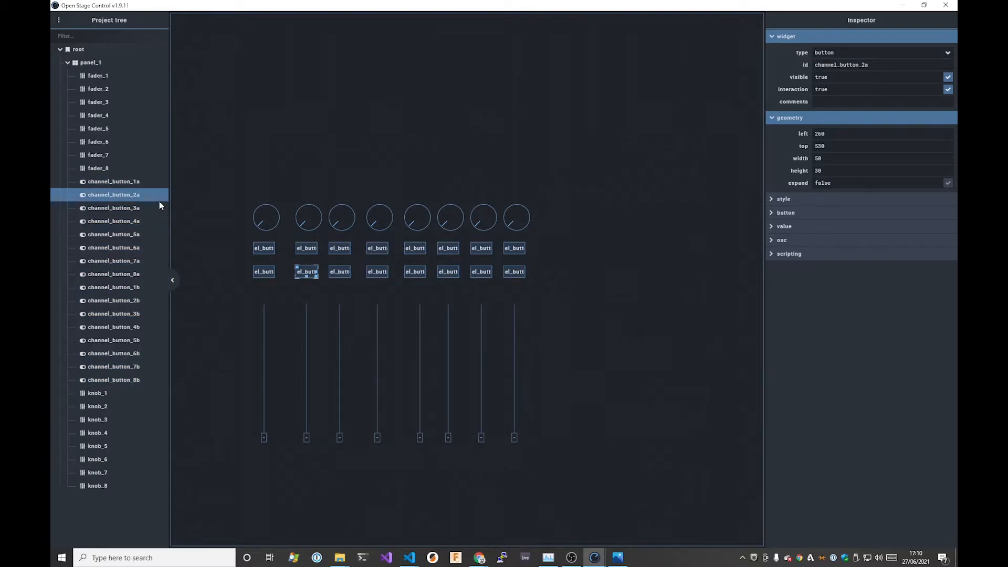
# Step: Duplicate channel_button_7a, 8a, 7b and 8b into the empty panel area beside the knobs, using the ID + 1 paste option
pyautogui.click(429, 182)
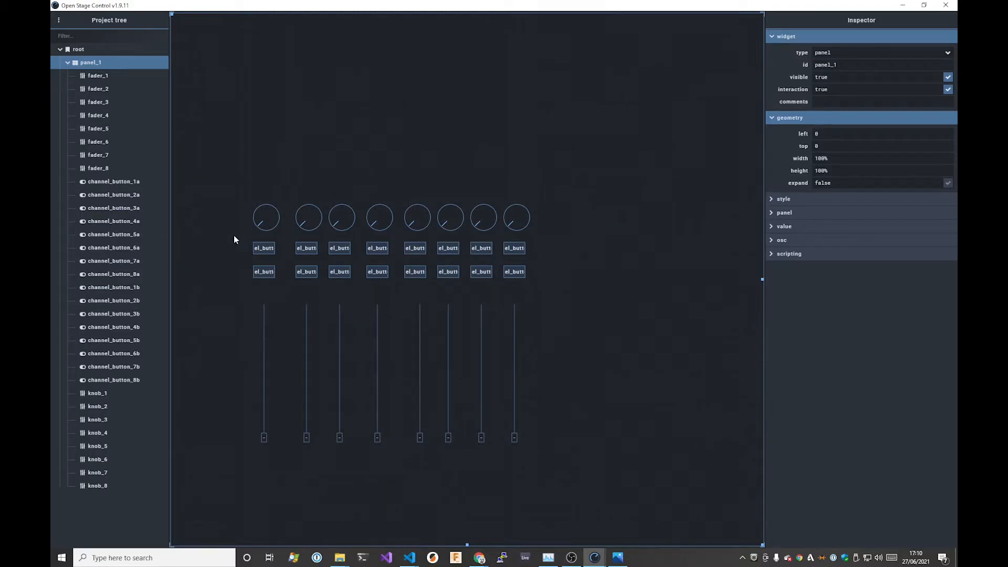
pyautogui.click(131, 182)
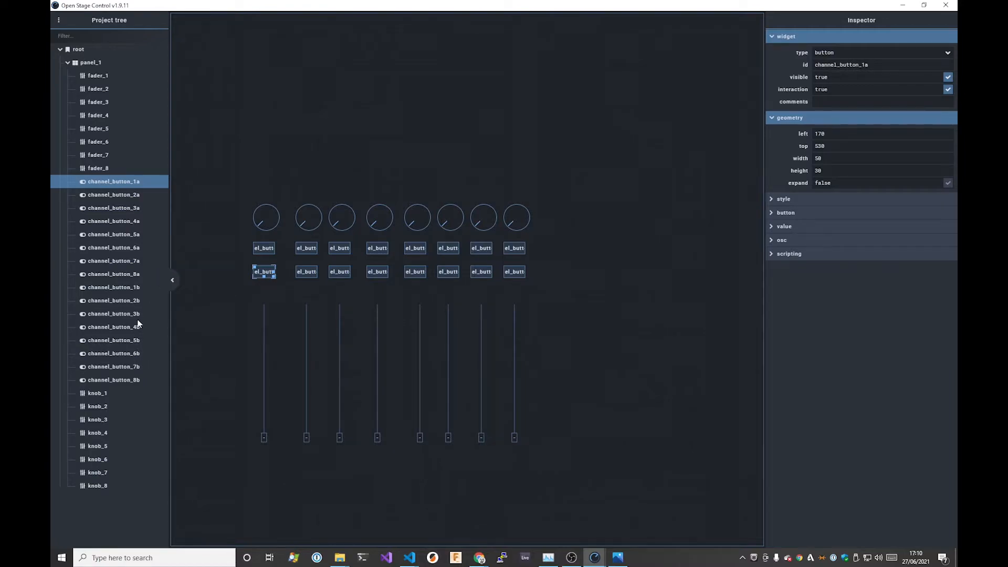
pyautogui.click(132, 262)
pyautogui.keyDown('shift'); pyautogui.click(132, 274); pyautogui.keyUp('shift')
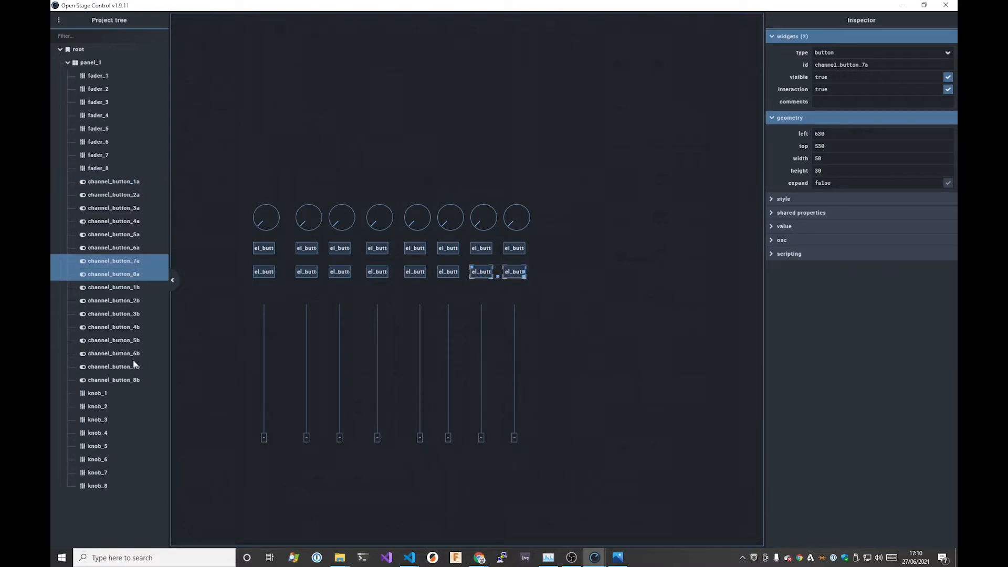
pyautogui.click(611, 229)
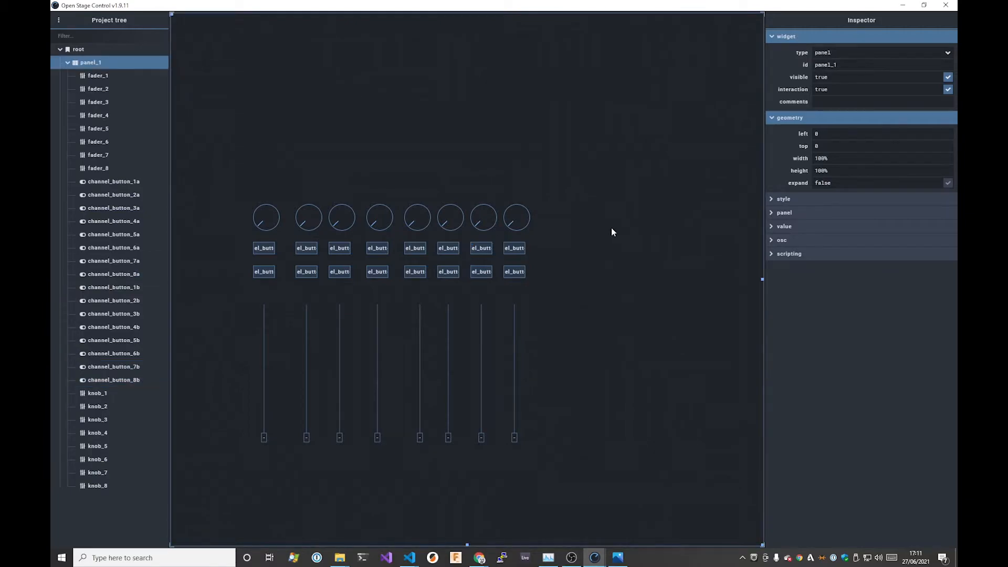
pyautogui.rightClick(603, 230)
pyautogui.moveTo(638, 284)
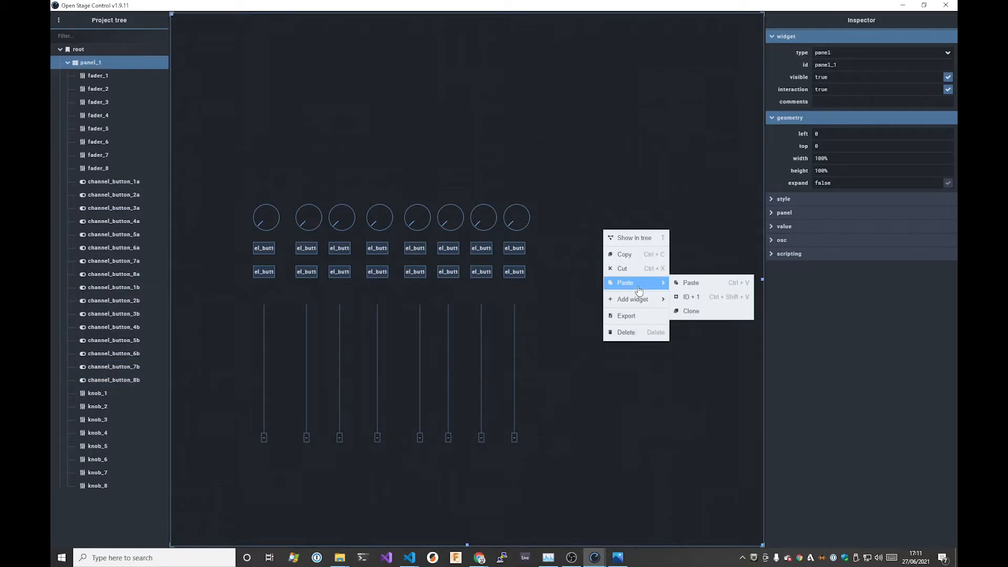
pyautogui.click(685, 294)
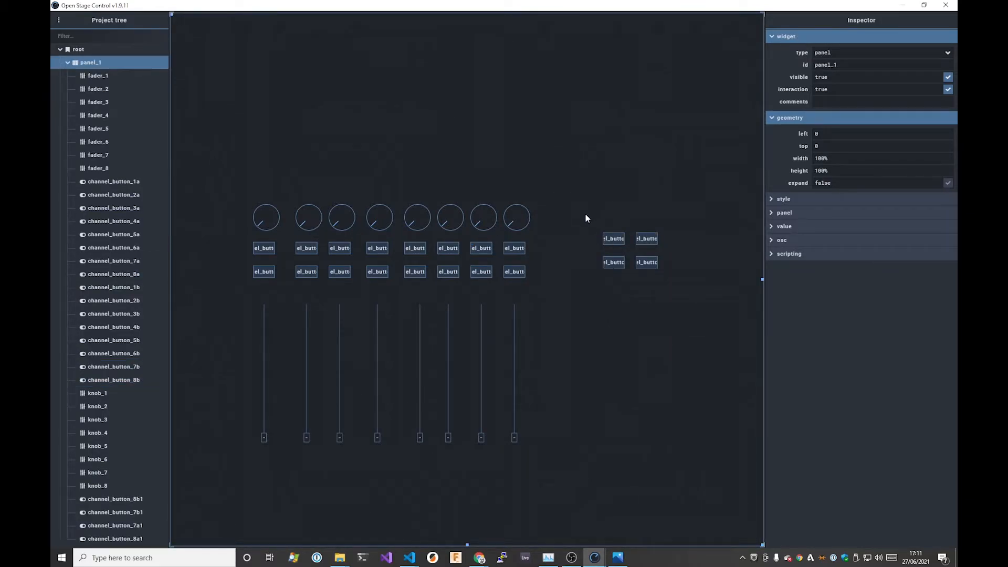
# Step: Move the four pasted buttons together into line with the channel button rows beside column 8, and check the encoder groups in the BCF2000 photo
pyautogui.click(129, 500)
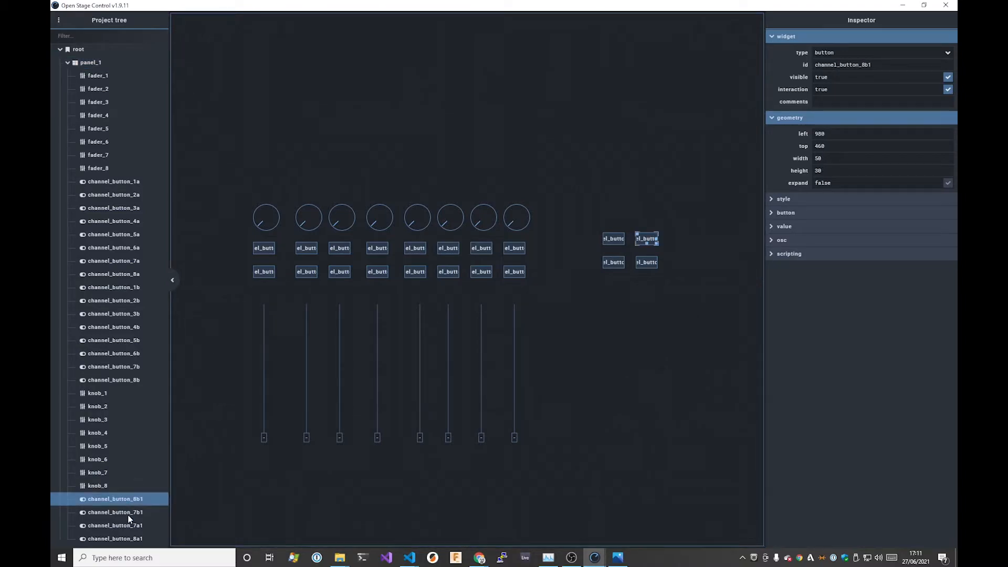
pyautogui.keyDown('shift'); pyautogui.click(129, 527); pyautogui.keyUp('shift')
pyautogui.keyDown('shift'); pyautogui.click(128, 538); pyautogui.keyUp('shift')
pyautogui.moveTo(603, 232); pyautogui.dragTo(542, 239)
pyautogui.click(550, 287)
pyautogui.click(554, 274)
pyautogui.click(558, 251)
pyautogui.hotkey('alt', 'Tab')
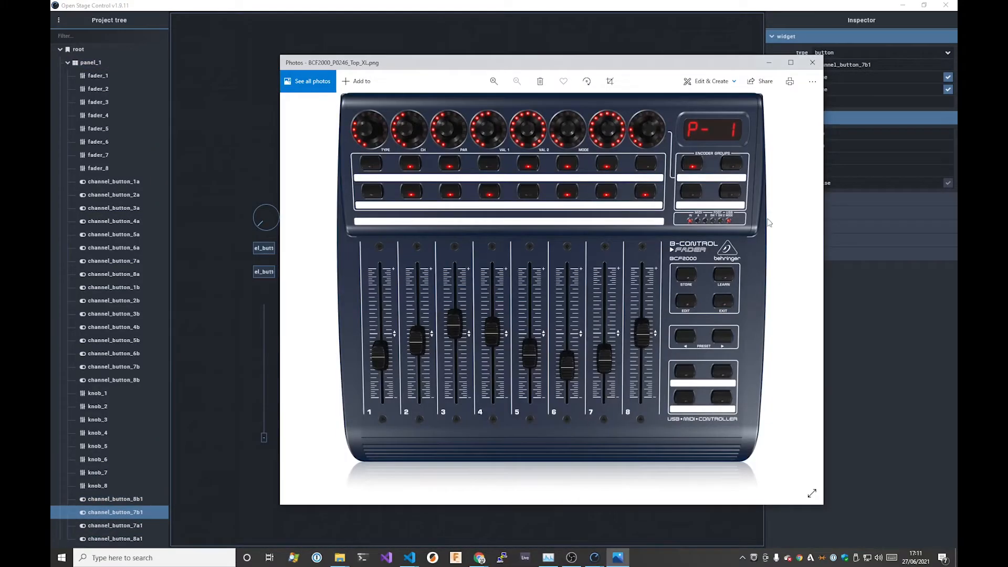
pyautogui.scroll(3, 721, 194)
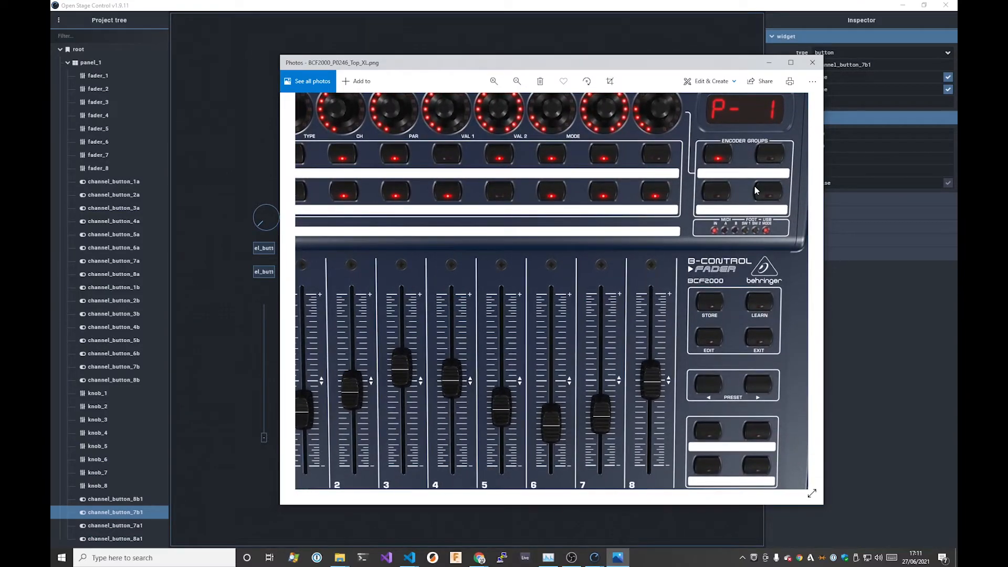
pyautogui.hotkey('alt', 'Tab')
pyautogui.click(597, 253)
# Step: Rename the upper-left button of the new two-by-two group enc_button_3 and copy the enc_button_ prefix
pyautogui.click(555, 249)
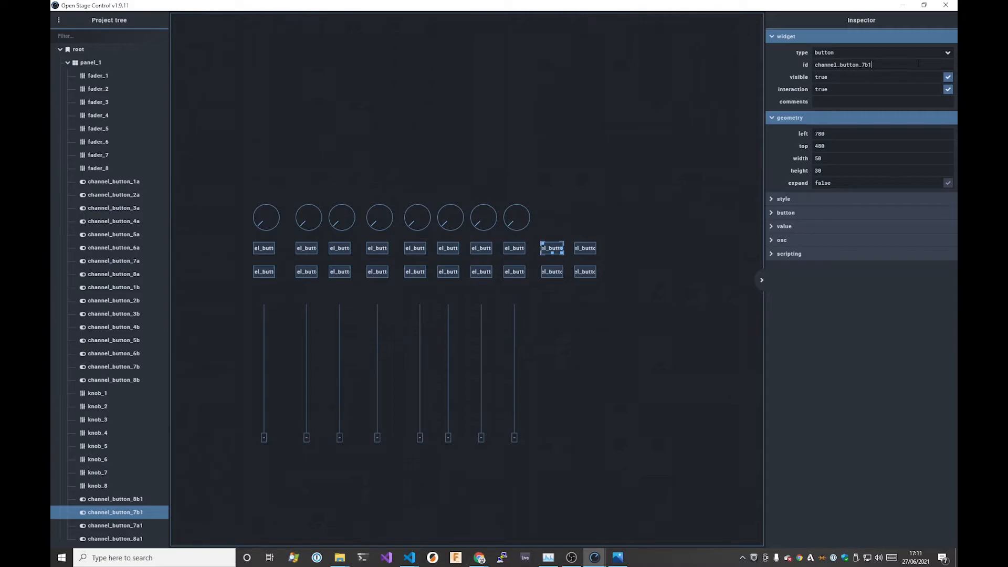
pyautogui.press('Delete')
pyautogui.press('Delete')
pyautogui.press('Delete')
pyautogui.press('Delete')
pyautogui.press('Delete')
pyautogui.press('Delete')
pyautogui.press('Delete')
pyautogui.write('enc')
pyautogui.write('channel_button_')
pyautogui.hotkey('shift', 'Home')
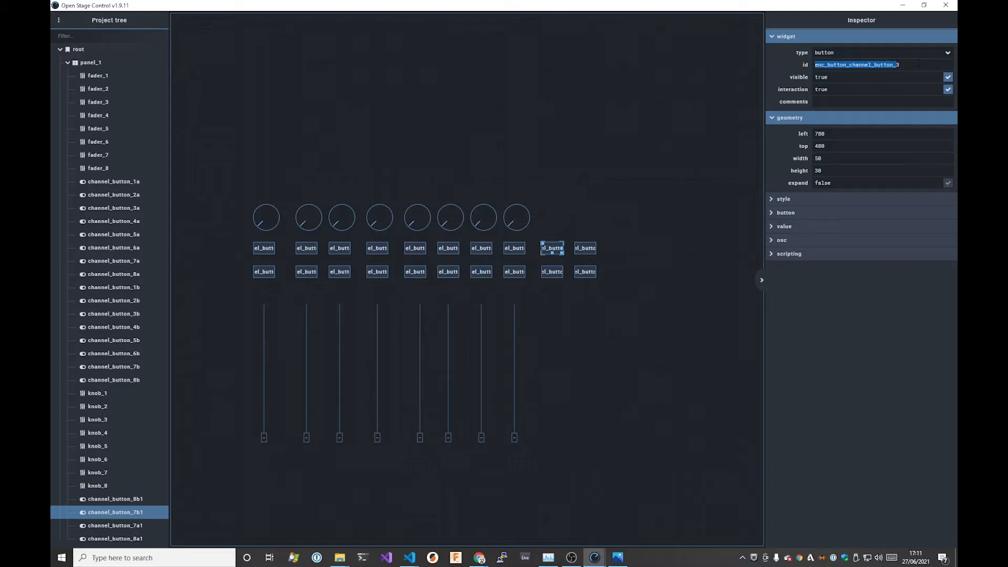
pyautogui.hotkey('ctrl', 'z')
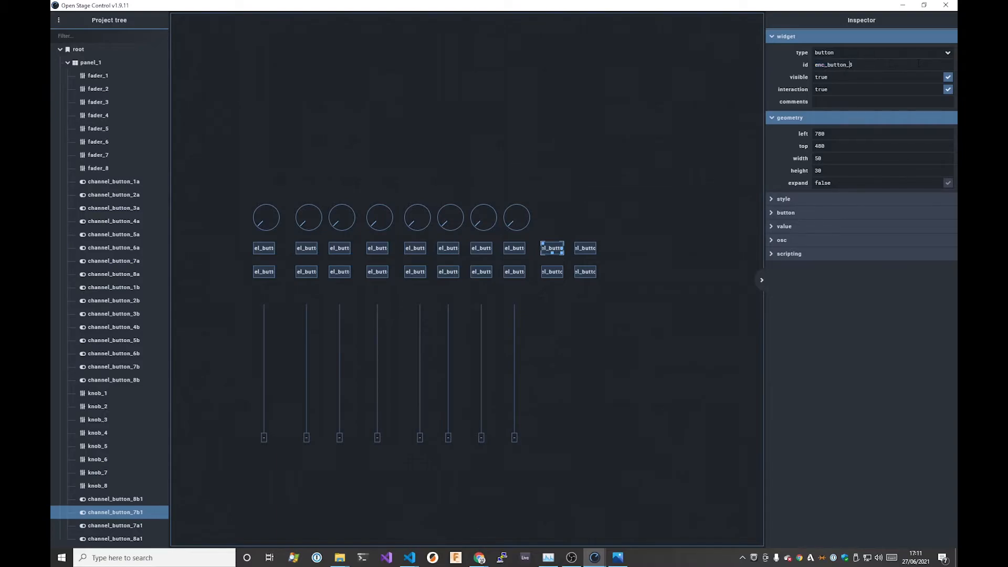
pyautogui.hotkey('shift', 'Home')
pyautogui.hotkey('ctrl', 'c')
# Step: Rename the group's upper-right button enc_button_4 and its lower buttons enc_button_1 and enc_button_2
pyautogui.click(572, 247)
pyautogui.click(581, 249)
pyautogui.hotkey('ctrl', 'a')
pyautogui.write('enc_button_4')
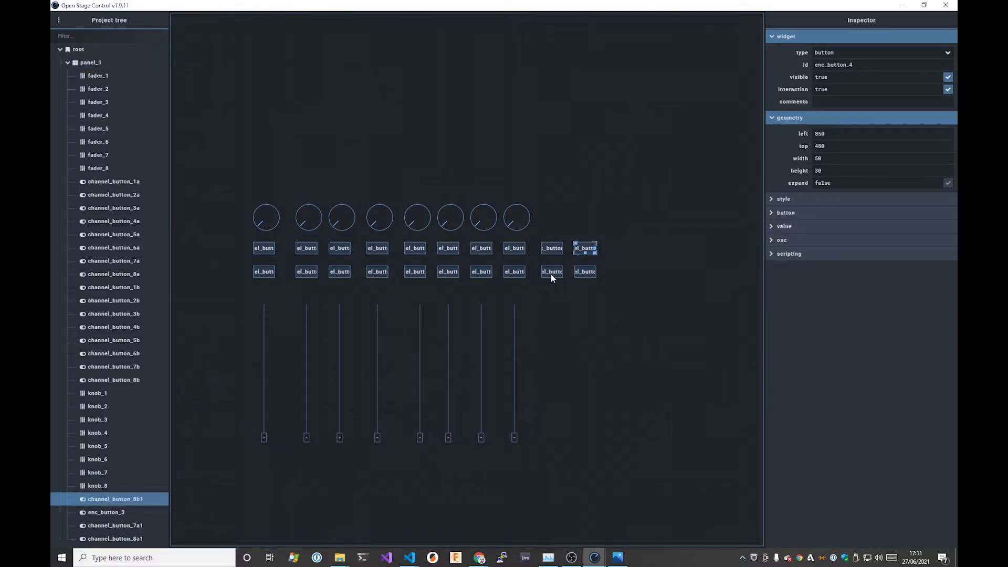
pyautogui.click(551, 275)
pyautogui.doubleClick(843, 65)
pyautogui.hotkey('ctrl', 'v')
pyautogui.write('1')
pyautogui.click(592, 273)
pyautogui.moveTo(875, 65); pyautogui.dragTo(707, 79)
pyautogui.hotkey('ctrl', 'v')
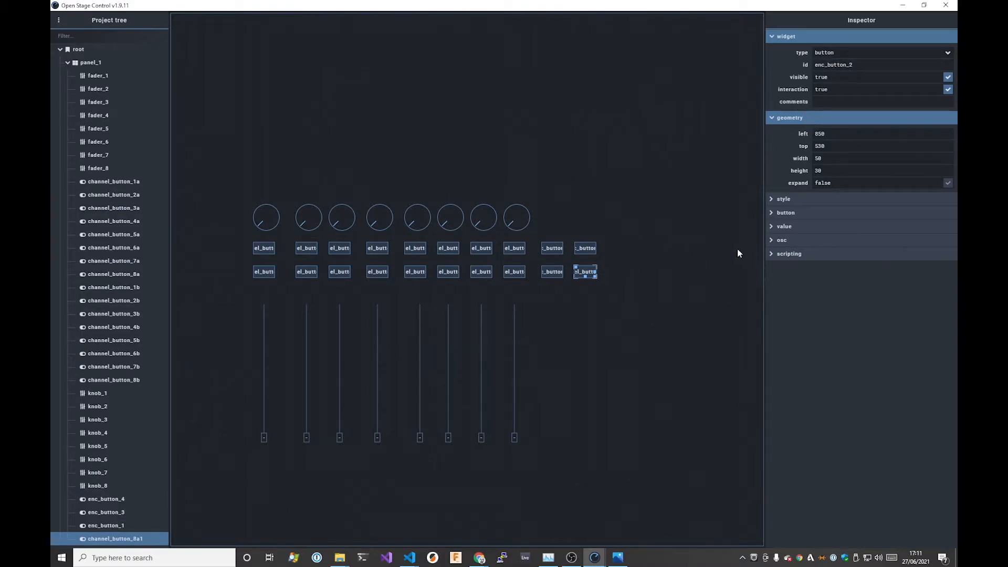
# Step: Paste another set of the four channel buttons and align it below the encoder buttons, beside the top of fader_8
pyautogui.click(617, 320)
pyautogui.rightClick(607, 321)
pyautogui.moveTo(656, 379)
pyautogui.click(694, 373)
pyautogui.scroll(-1, 131, 463)
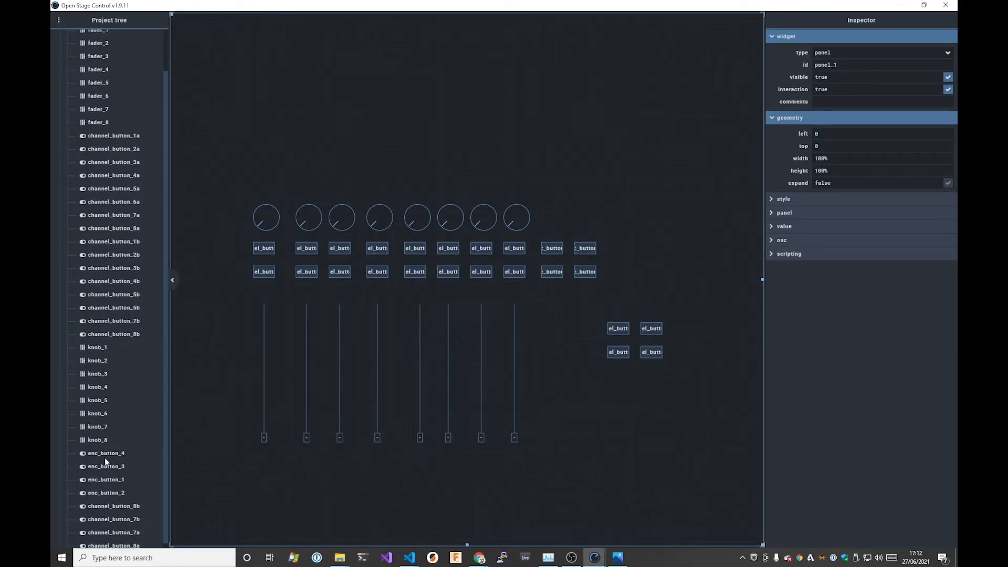
pyautogui.click(123, 503)
pyautogui.keyDown('shift'); pyautogui.click(119, 516); pyautogui.keyUp('shift')
pyautogui.keyDown('shift'); pyautogui.click(116, 527); pyautogui.keyUp('shift')
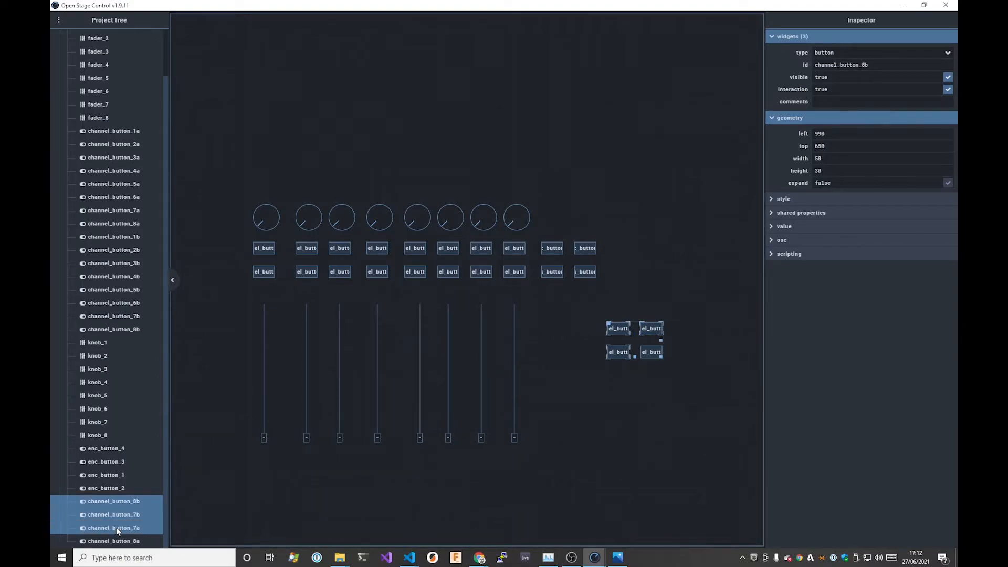
pyautogui.keyDown('shift'); pyautogui.click(116, 541); pyautogui.keyUp('shift')
pyautogui.moveTo(609, 322); pyautogui.dragTo(543, 305)
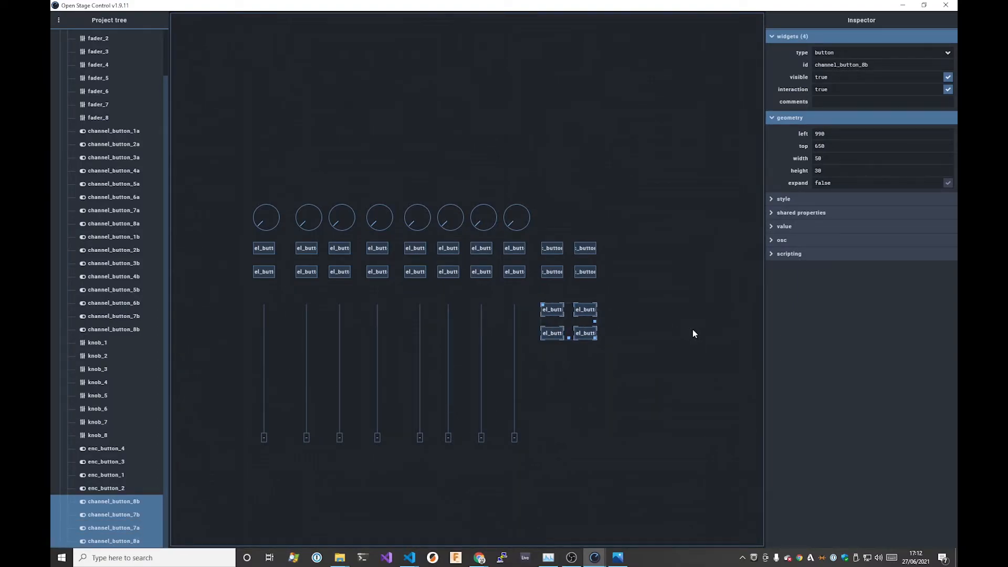
# Step: Check the button labels in the BCF2000 photo, rename the second group's upper-left button presets_button_3, and copy the presets_button_ prefix
pyautogui.hotkey('alt', 'Tab')
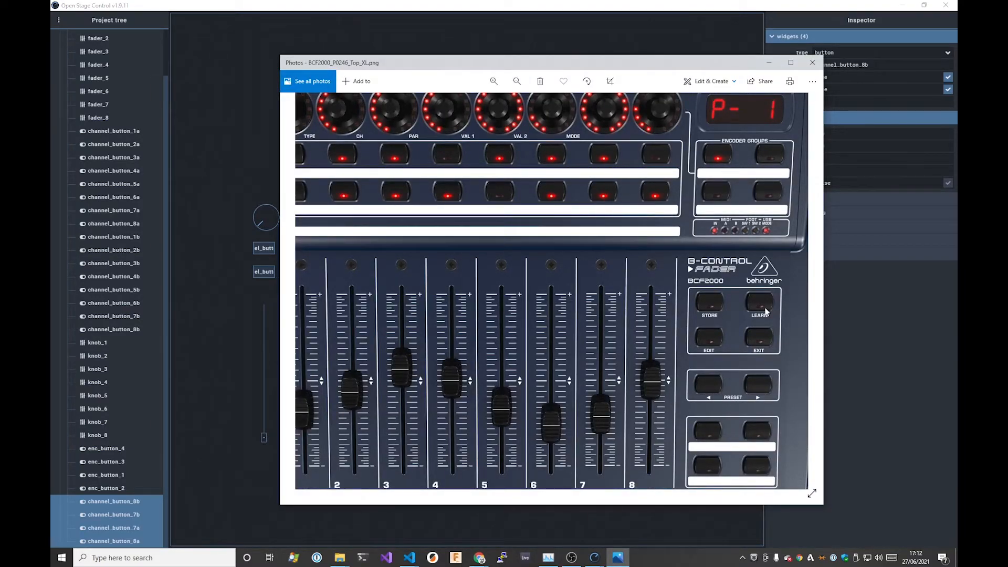
pyautogui.scroll(-2, 765, 312)
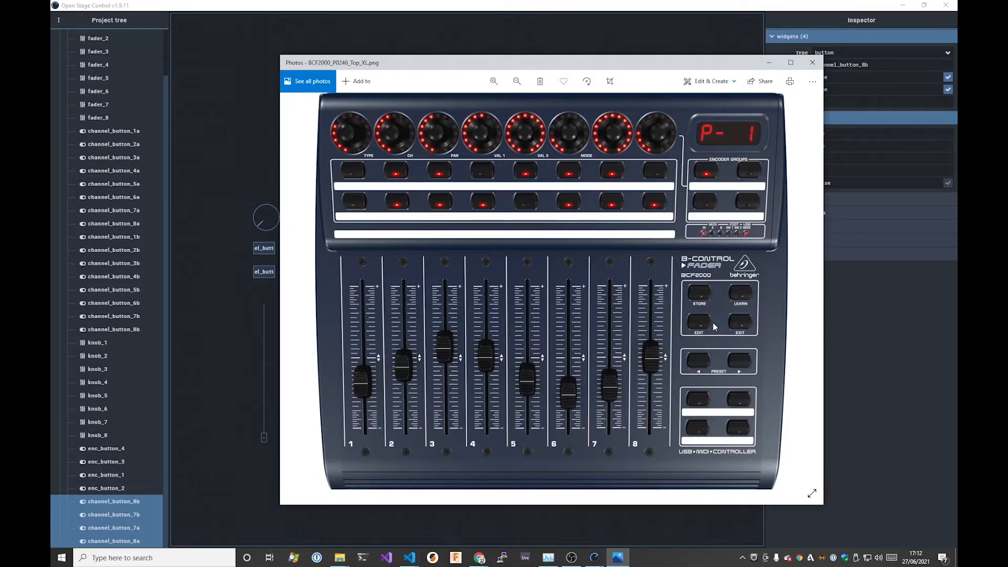
pyautogui.hotkey('alt', 'Tab')
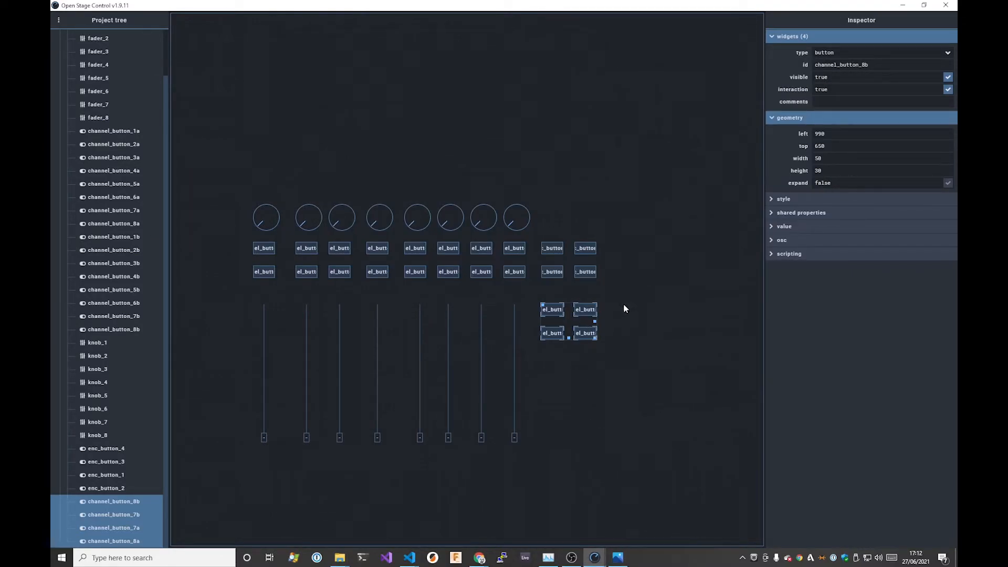
pyautogui.click(669, 304)
pyautogui.click(549, 311)
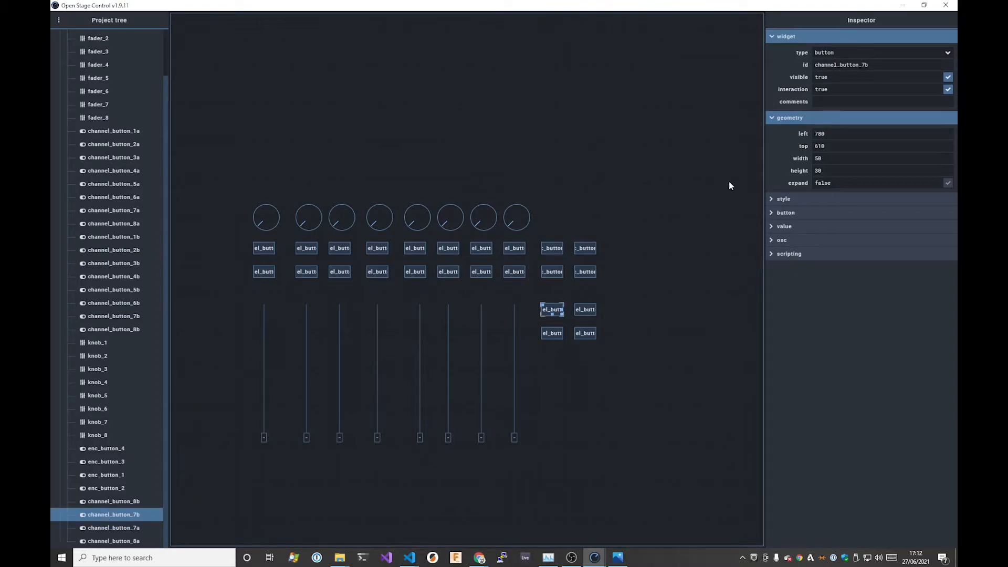
pyautogui.press('Left')
pyautogui.hotkey('shift', 'Home')
pyautogui.write('presets')
pyautogui.press('BackSpace')
pyautogui.press('BackSpace')
pyautogui.write('1')
pyautogui.hotkey('shift', 'Home')
pyautogui.hotkey('ctrl', 'c')
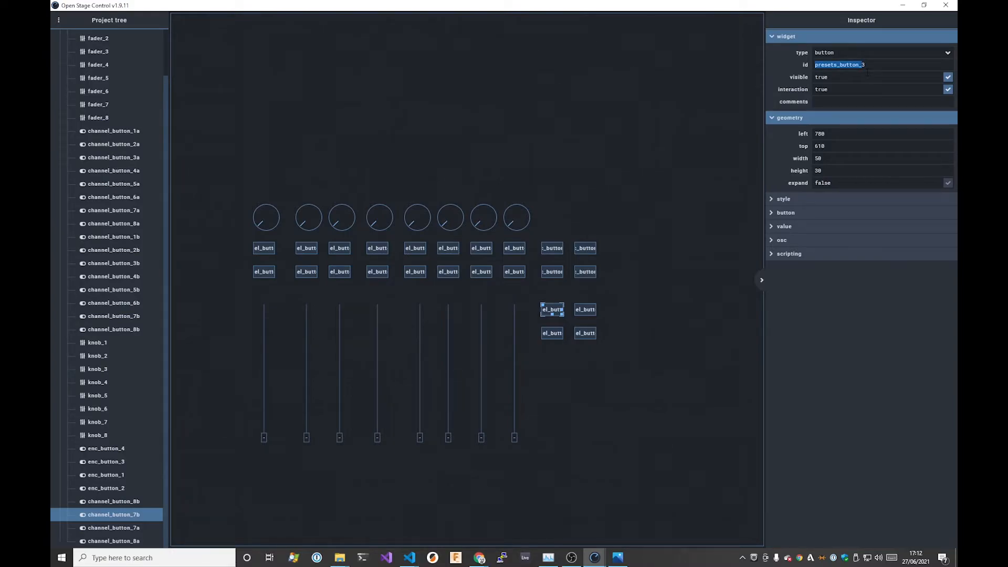
# Step: Rename the second group's upper-right button presets_button_4 and its lower buttons presets_button_1 and presets_button_2
pyautogui.click(586, 310)
pyautogui.hotkey('ctrl', 'v')
pyautogui.write('4')
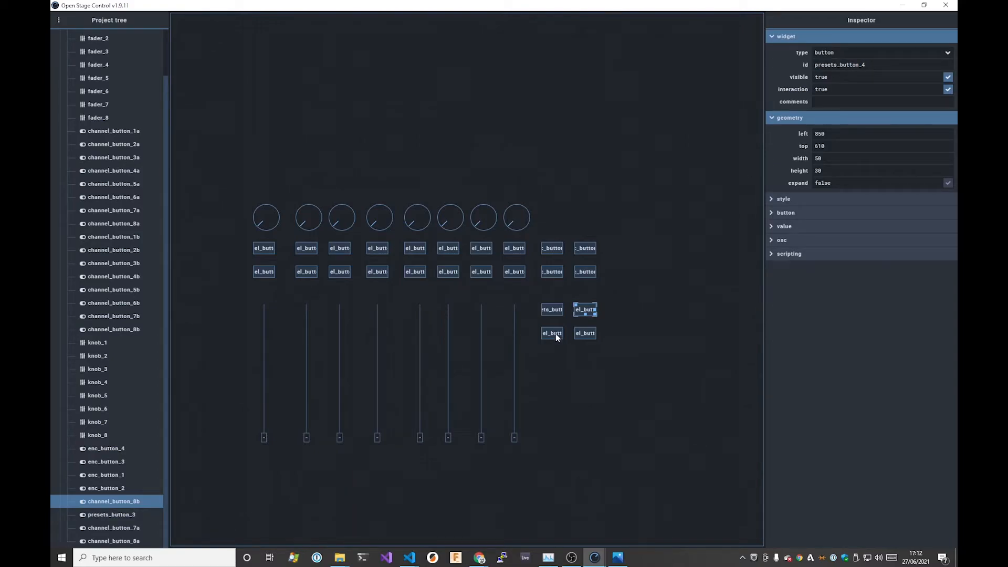
pyautogui.click(552, 333)
pyautogui.hotkey('ctrl', 'v')
pyautogui.write('1')
pyautogui.click(583, 341)
pyautogui.click(594, 334)
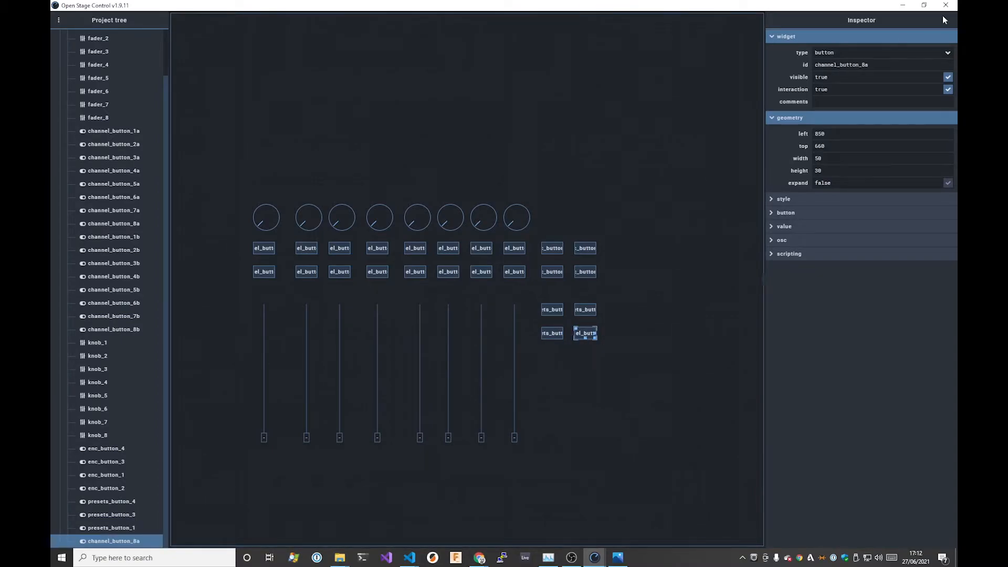
pyautogui.doubleClick(840, 64)
pyautogui.hotkey('ctrl', 'v')
pyautogui.write('2')
pyautogui.click(653, 349)
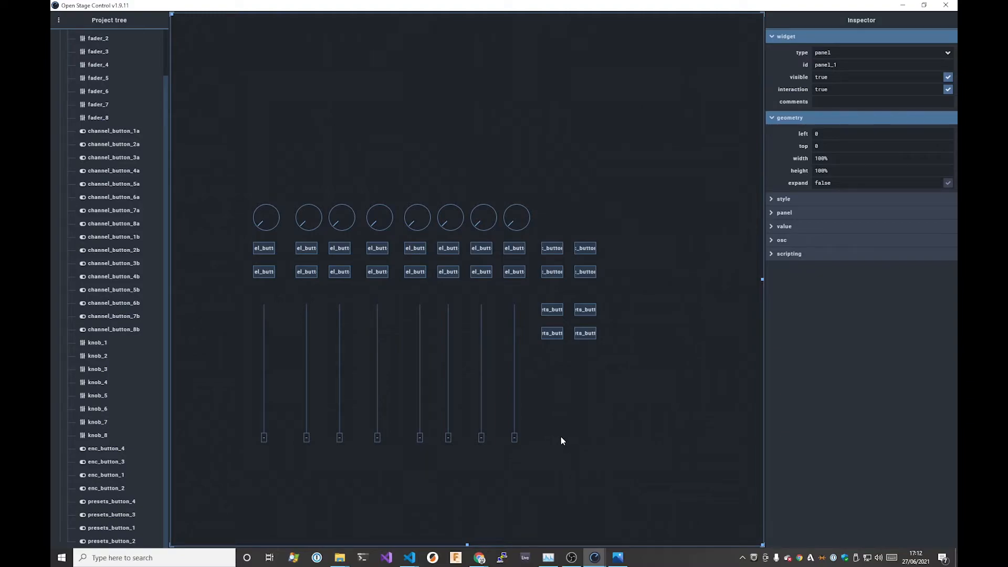
# Step: Paste a third set of the four channel buttons and place it beside the bottom end of fader_8
pyautogui.rightClick(602, 403)
pyautogui.moveTo(651, 472)
pyautogui.moveTo(625, 455)
pyautogui.click(688, 469)
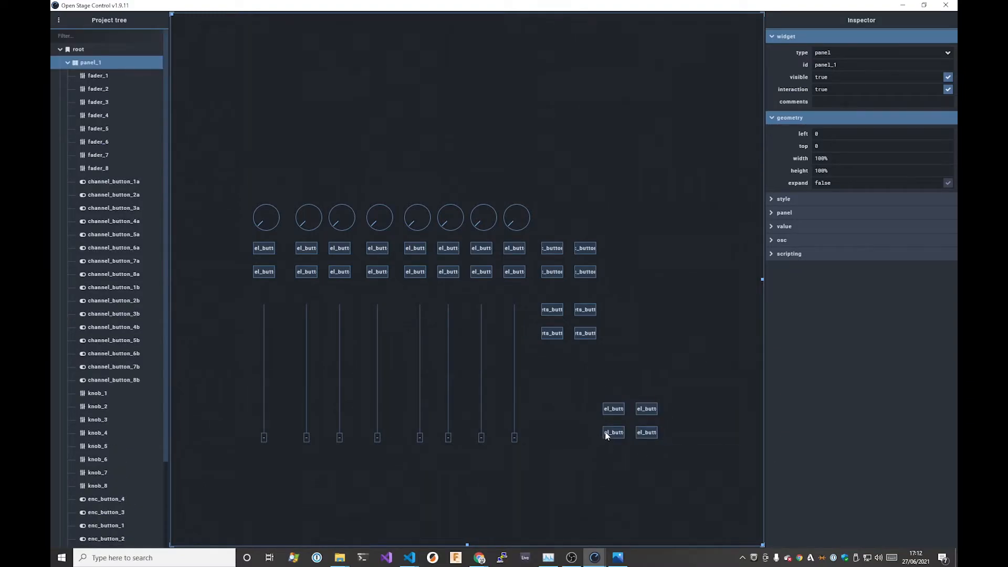
pyautogui.scroll(-2, 126, 462)
pyautogui.click(127, 502)
pyautogui.click(124, 528)
pyautogui.keyDown('shift'); pyautogui.click(120, 542); pyautogui.keyUp('shift')
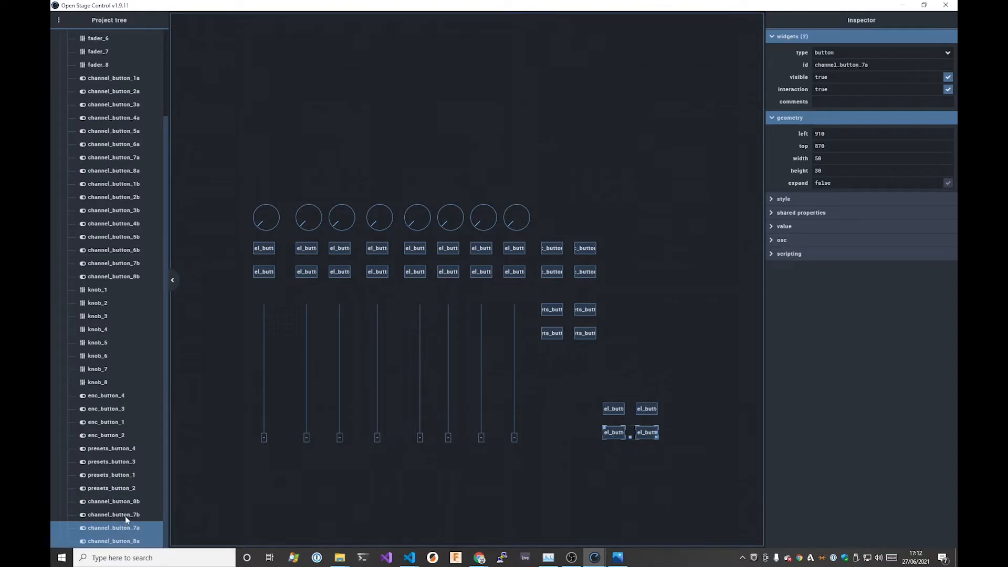
pyautogui.keyDown('ctrl'); pyautogui.click(125, 516); pyautogui.keyUp('ctrl')
pyautogui.keyDown('ctrl'); pyautogui.click(125, 502); pyautogui.keyUp('ctrl')
pyautogui.moveTo(603, 404); pyautogui.dragTo(536, 409)
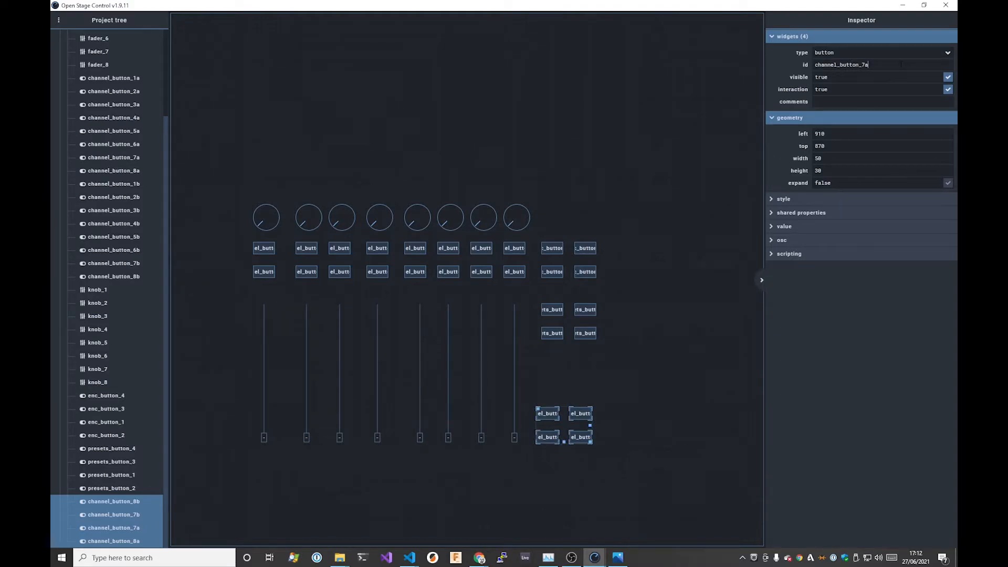
# Step: Rename the third group's lower-left button transport_button_1 and copy the transport_button_ prefix
pyautogui.click(644, 424)
pyautogui.click(548, 437)
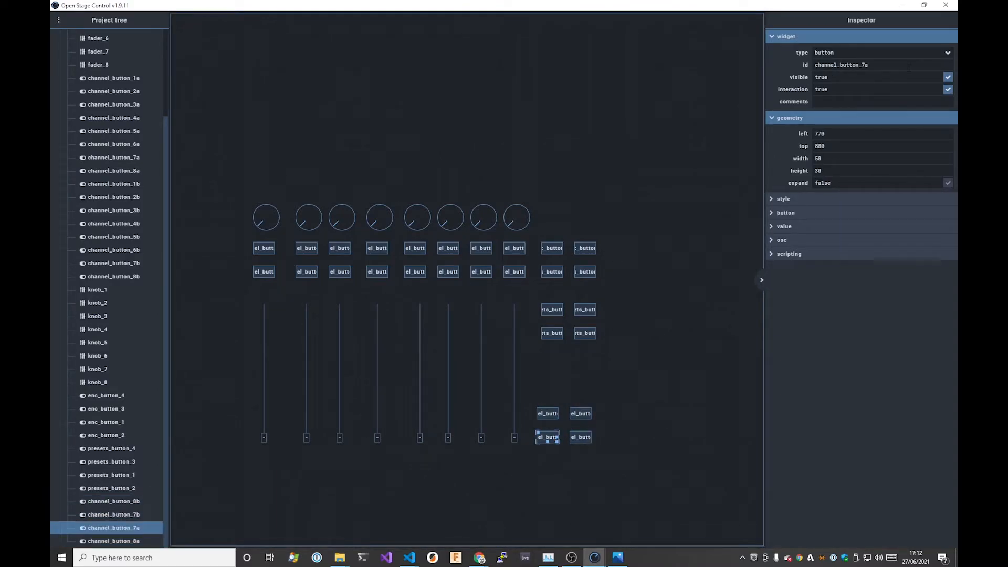
pyautogui.moveTo(840, 65); pyautogui.dragTo(715, 64)
pyautogui.write('transport')
pyautogui.write('_button_7')
pyautogui.write('a')
pyautogui.press('End')
pyautogui.press('BackSpace')
pyautogui.press('BackSpace')
pyautogui.write('1')
pyautogui.hotkey('shift', 'Home')
pyautogui.hotkey('ctrl', 'c')
# Step: Rename the third group's lower-right button transport_button_2 and its upper buttons transport_button_3 and transport_button_4
pyautogui.click(581, 440)
pyautogui.doubleClick(861, 65)
pyautogui.hotkey('ctrl', 'v')
pyautogui.write('2')
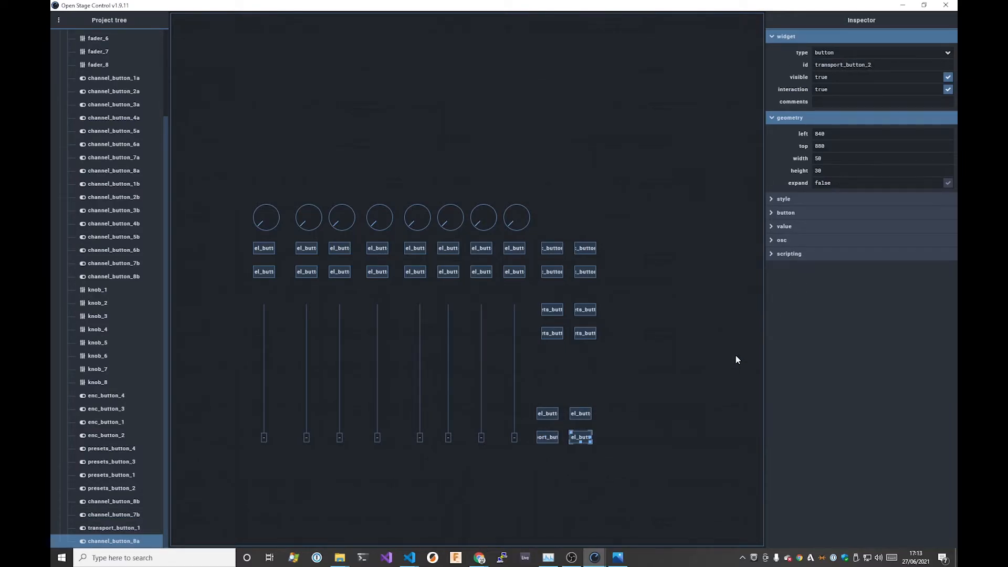
pyautogui.click(548, 414)
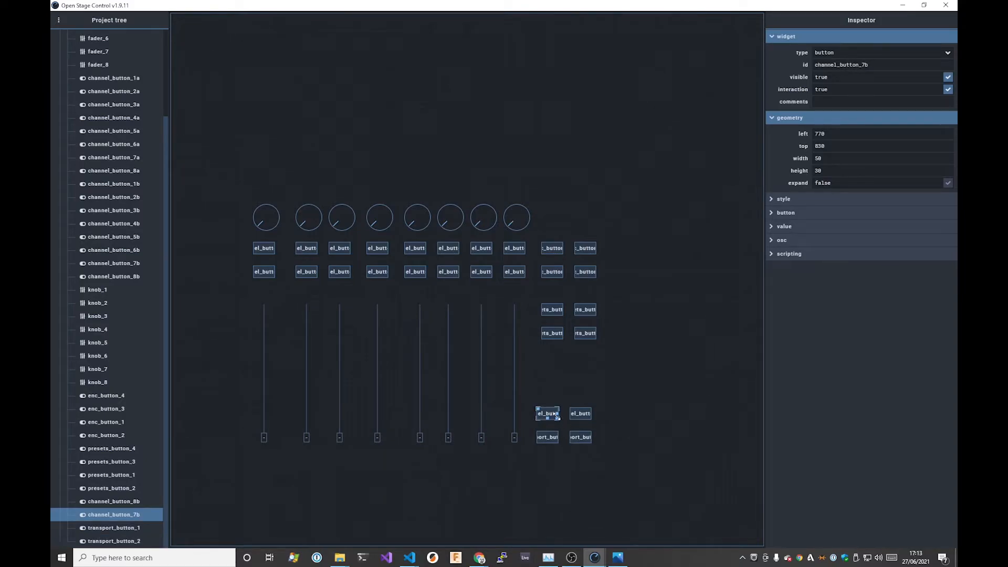
pyautogui.moveTo(870, 64); pyautogui.dragTo(788, 62)
pyautogui.hotkey('ctrl', 'v')
pyautogui.write('3')
pyautogui.click(582, 416)
pyautogui.moveTo(871, 64); pyautogui.dragTo(793, 64)
pyautogui.hotkey('ctrl', 'v')
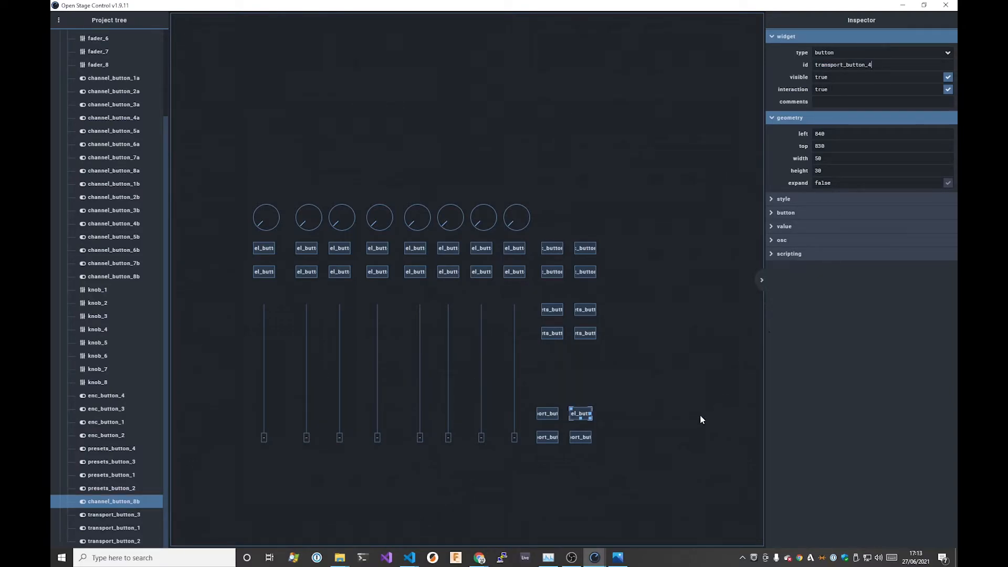
pyautogui.write('4')
pyautogui.click(657, 449)
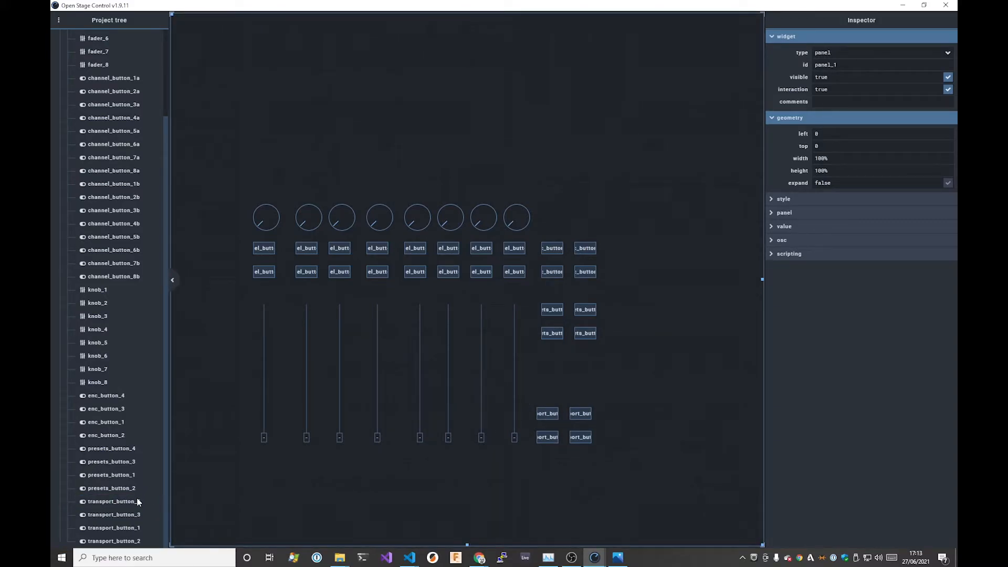
# Step: Shift the four transport buttons together so their columns line up with the presets buttons above
pyautogui.click(113, 502)
pyautogui.keyDown('ctrl'); pyautogui.click(126, 514); pyautogui.keyUp('ctrl')
pyautogui.keyDown('ctrl'); pyautogui.click(119, 528); pyautogui.keyUp('ctrl')
pyautogui.keyDown('ctrl'); pyautogui.click(117, 541); pyautogui.keyUp('ctrl')
pyautogui.moveTo(536, 413); pyautogui.dragTo(541, 413)
pyautogui.click(680, 412)
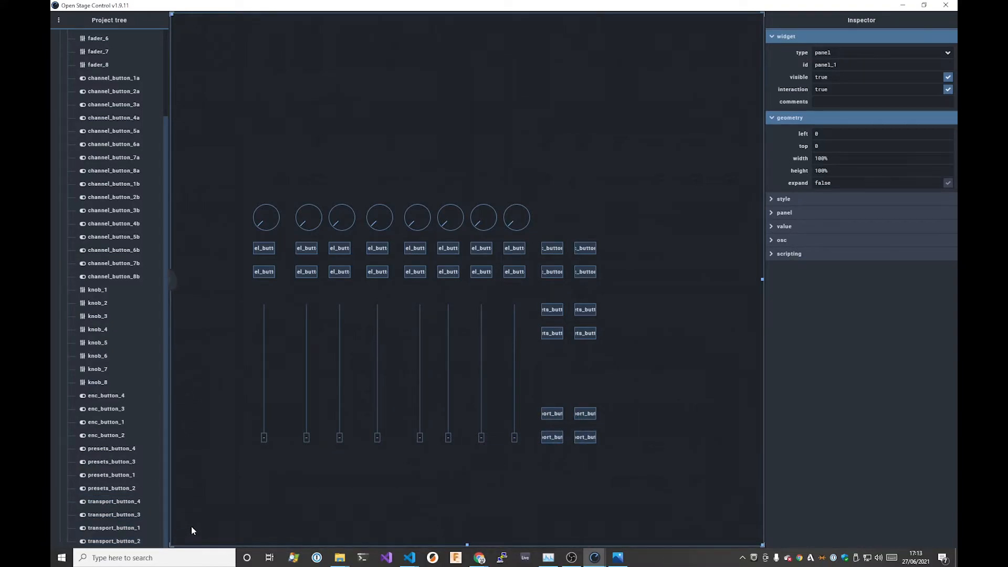
# Step: Duplicate presets_button_1 and presets_button_2 and paste the copies into the empty area of panel_1 beside the button columns
pyautogui.click(133, 477)
pyautogui.keyDown('ctrl'); pyautogui.click(147, 488); pyautogui.keyUp('ctrl')
pyautogui.rightClick(141, 489)
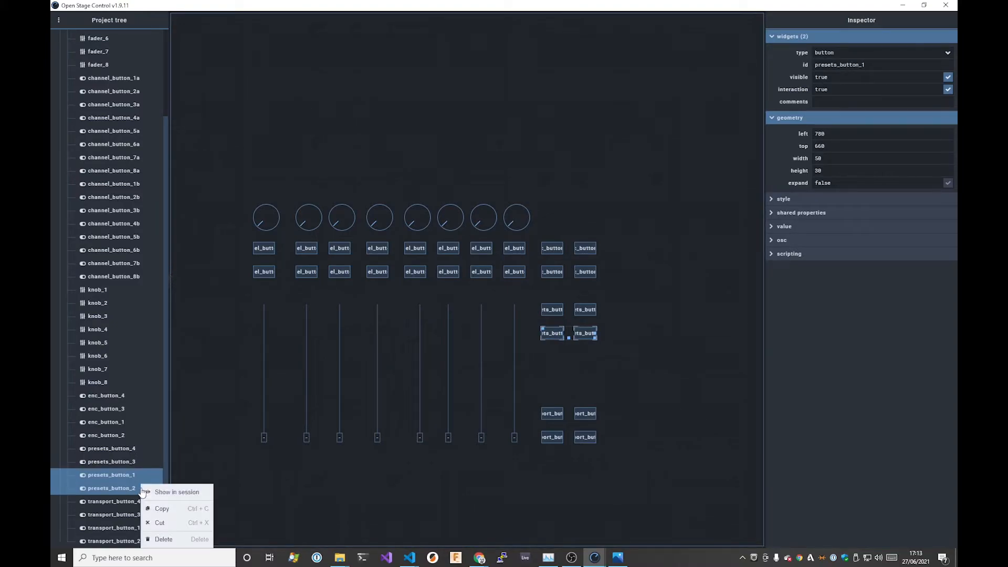
pyautogui.click(162, 508)
pyautogui.click(601, 373)
pyautogui.rightClick(625, 367)
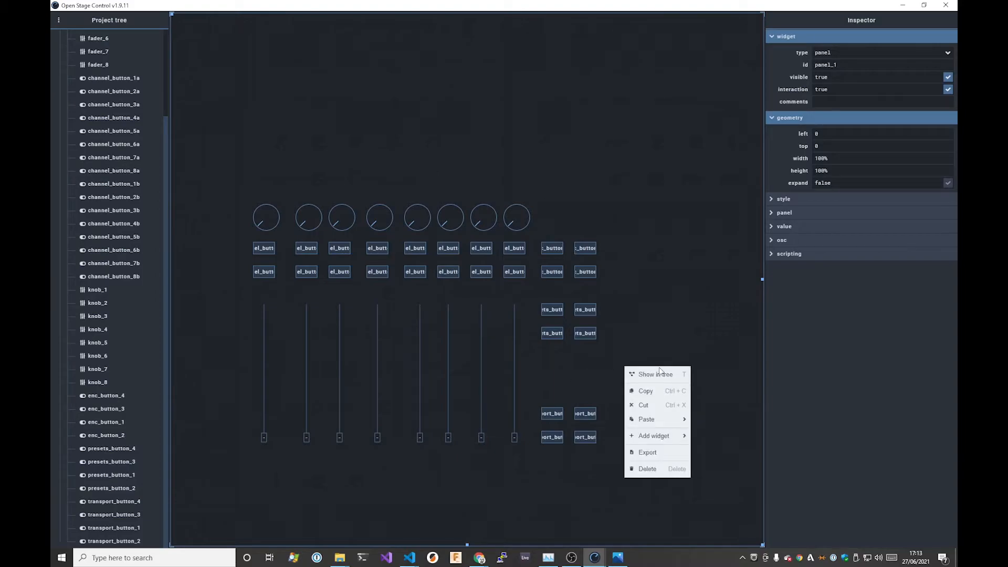
pyautogui.moveTo(662, 423)
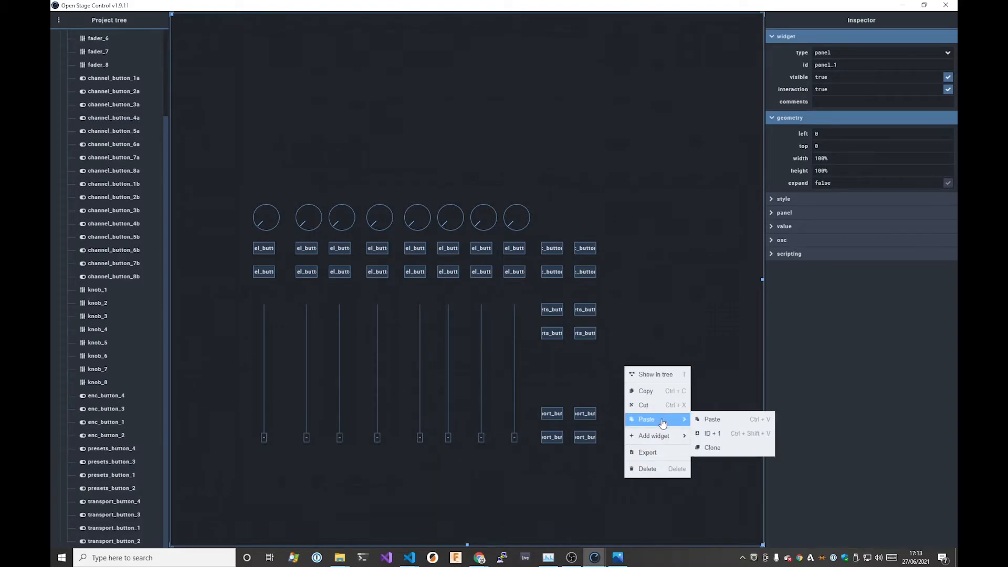
pyautogui.click(697, 419)
# Step: Move the two pasted buttons together between the presets and transport groups, aligned with their columns at left 780 and 850, top 750
pyautogui.scroll(-3, 112, 487)
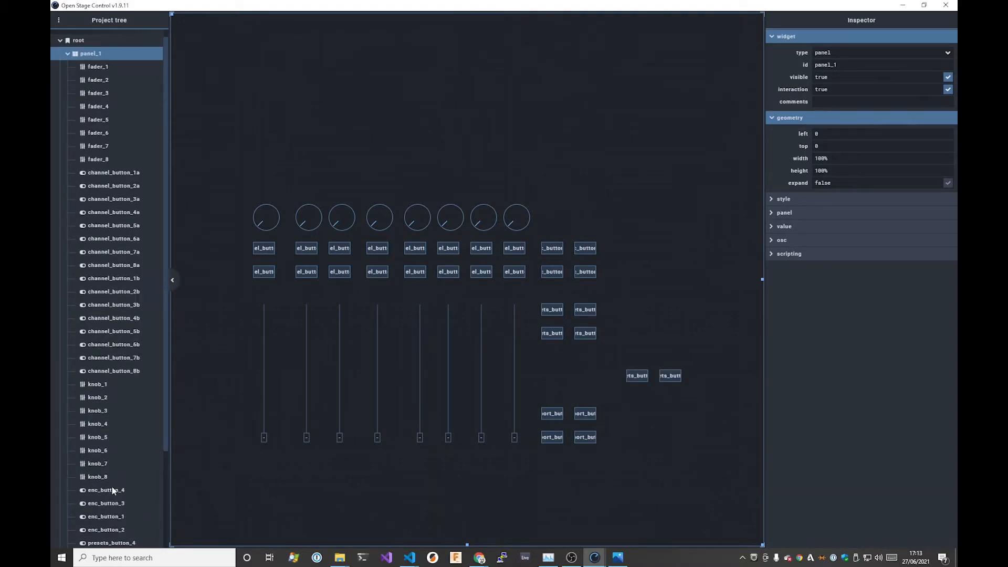
pyautogui.click(118, 530)
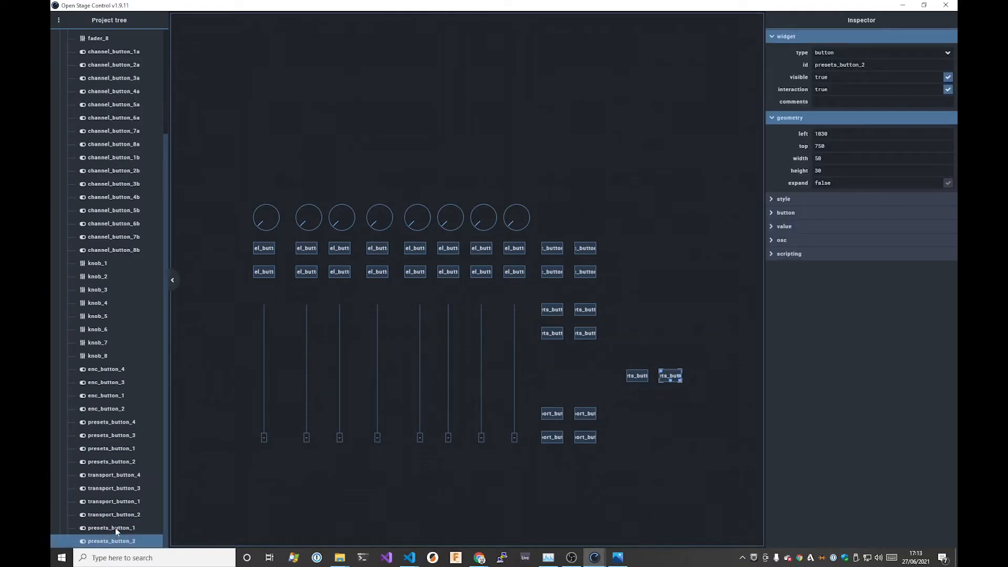
pyautogui.keyDown('shift'); pyautogui.click(115, 538); pyautogui.keyUp('shift')
pyautogui.moveTo(625, 374); pyautogui.dragTo(543, 371)
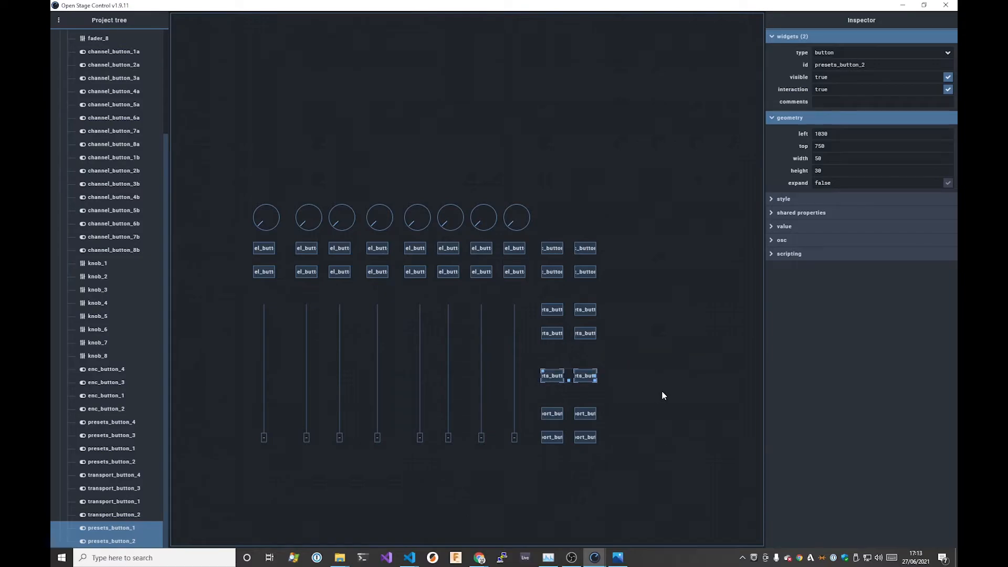
pyautogui.click(676, 327)
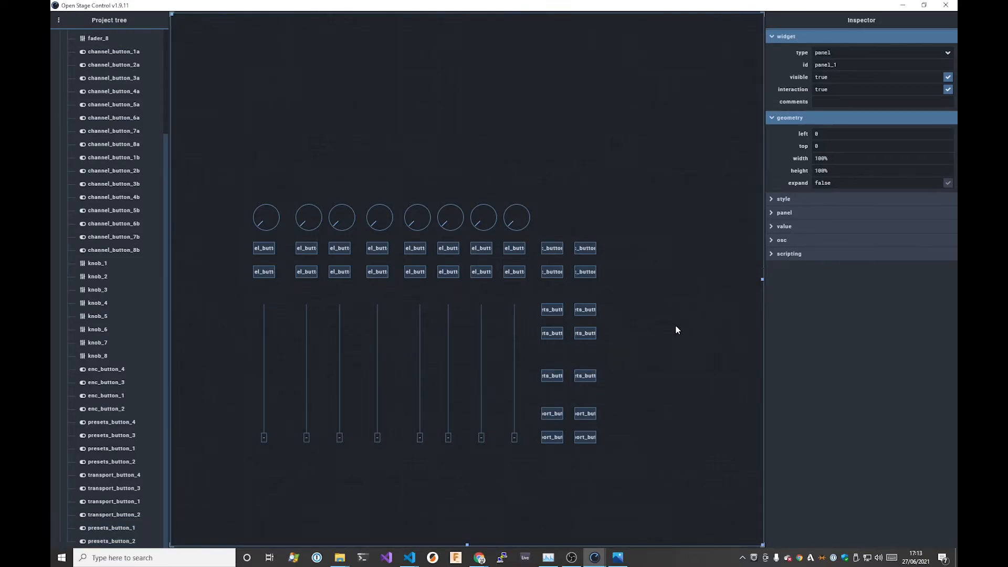
# Step: Rename the pasted pair of buttons program_button_1 and program_button_2
pyautogui.click(551, 379)
pyautogui.moveTo(838, 65); pyautogui.dragTo(815, 65)
pyautogui.write('program_butto')
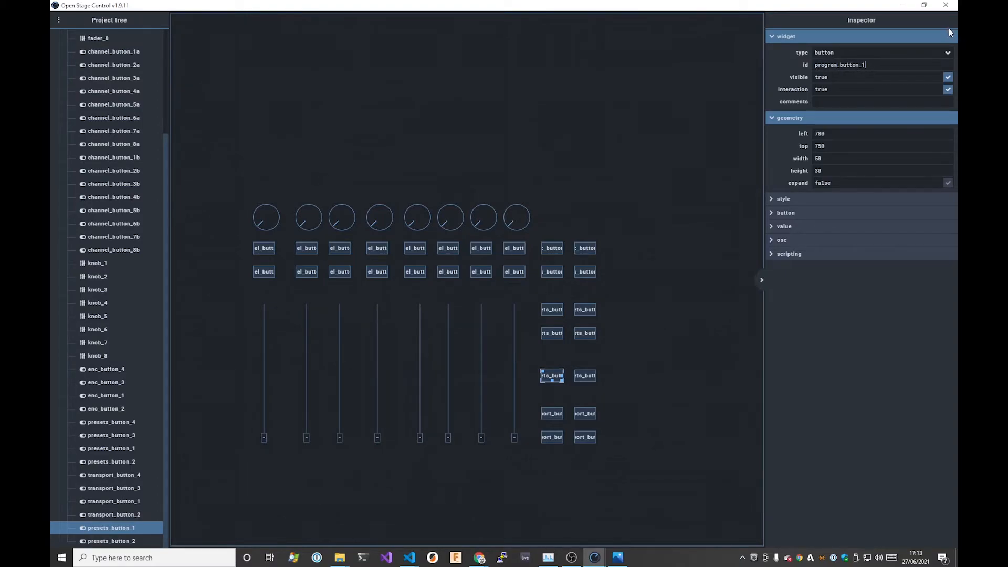
pyautogui.hotkey('ctrl', 'a')
pyautogui.press('Return')
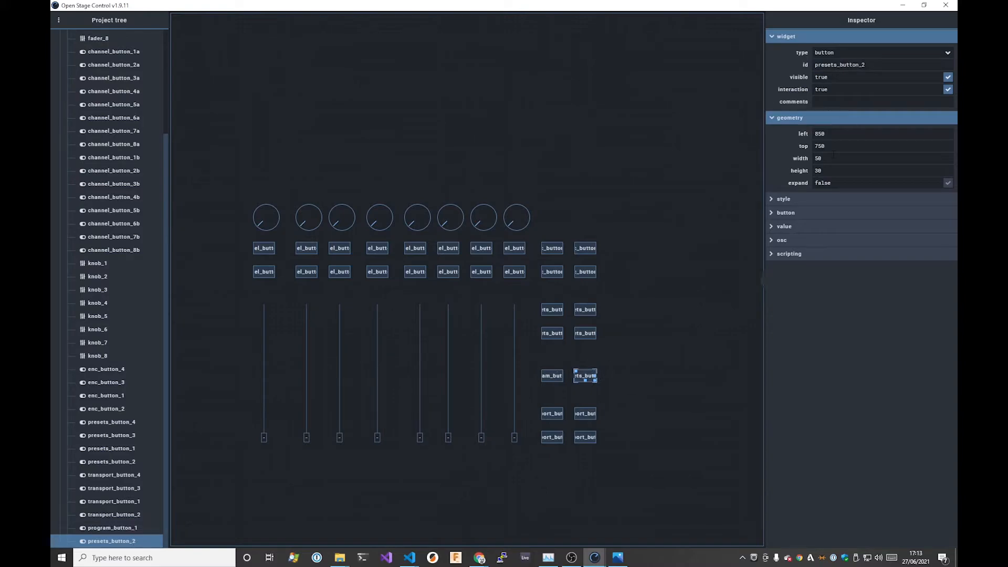
pyautogui.click(724, 353)
# Step: Compare the panel layout with the BCF2000 reference photo, checking the button groups, encoder knobs and display
pyautogui.hotkey('alt', 'Tab')
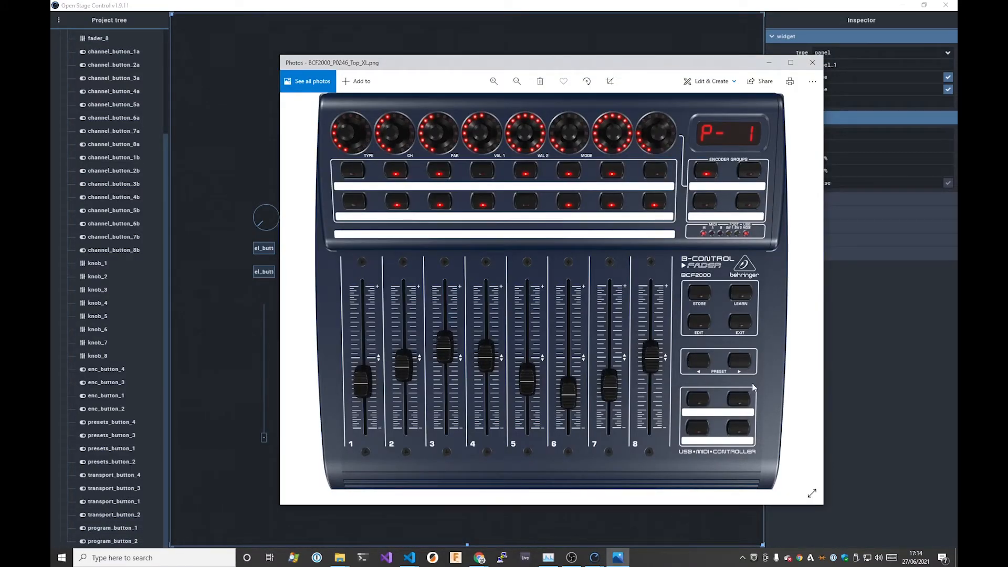
pyautogui.hotkey('alt', 'Tab')
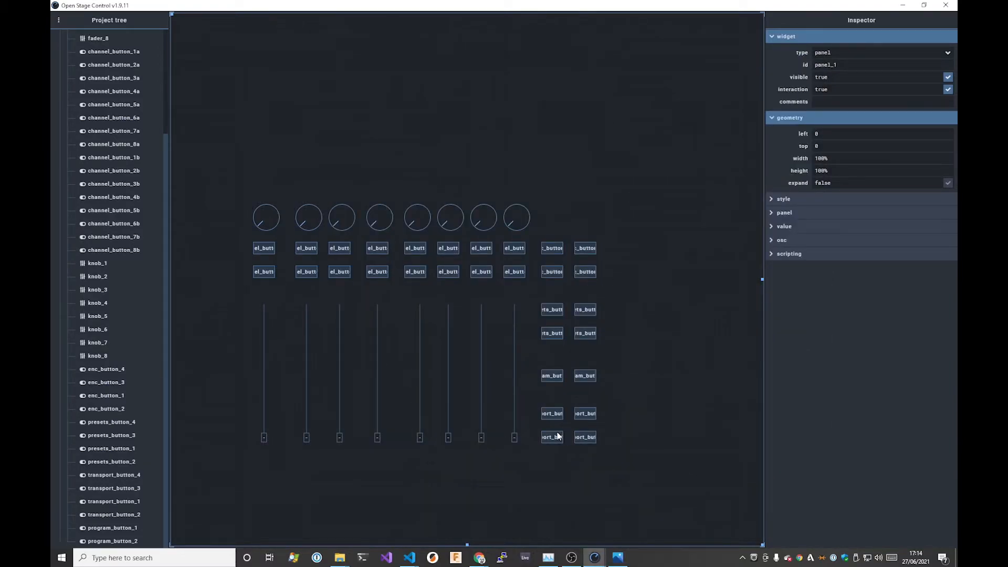
pyautogui.hotkey('alt', 'Tab')
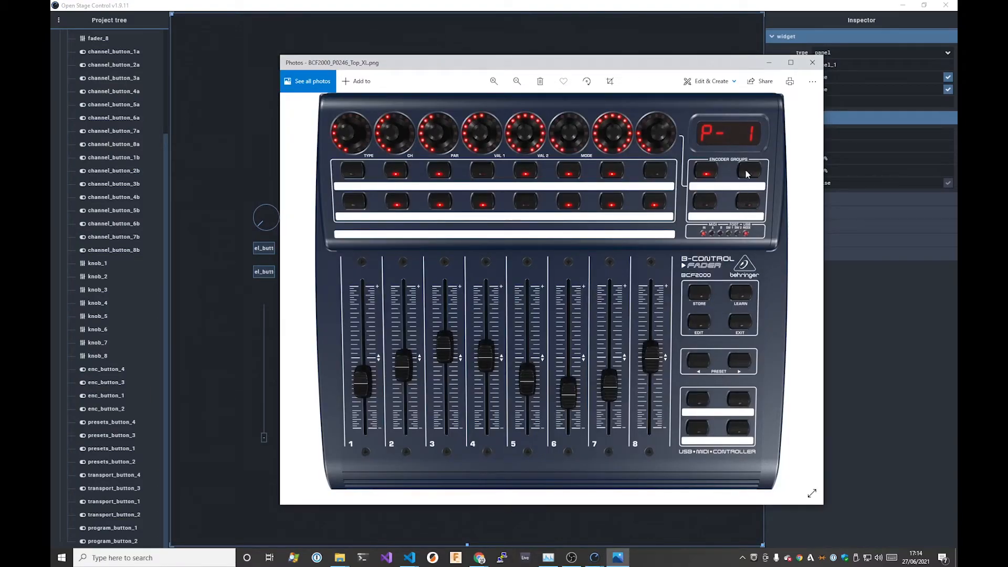
pyautogui.hotkey('alt', 'Tab')
pyautogui.hotkey('alt', 'Tab')
pyautogui.hotkey('alt', 'Tab')
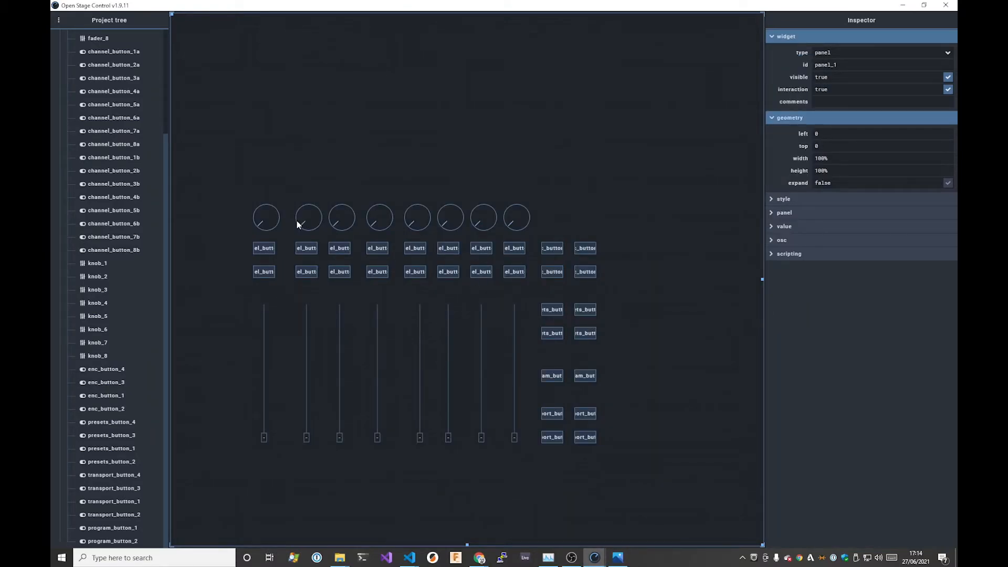
pyautogui.hotkey('alt', 'Tab')
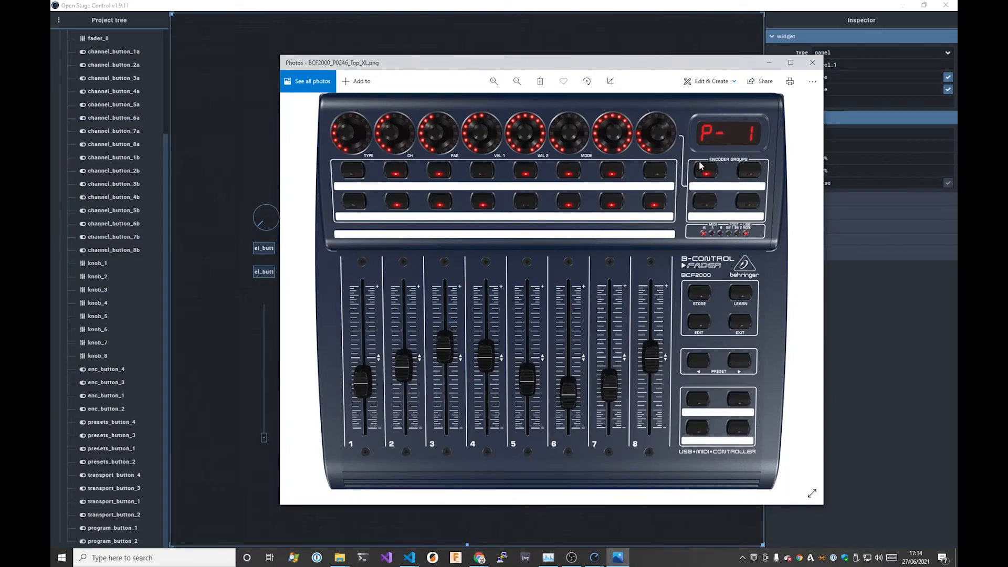
pyautogui.hotkey('alt', 'Tab')
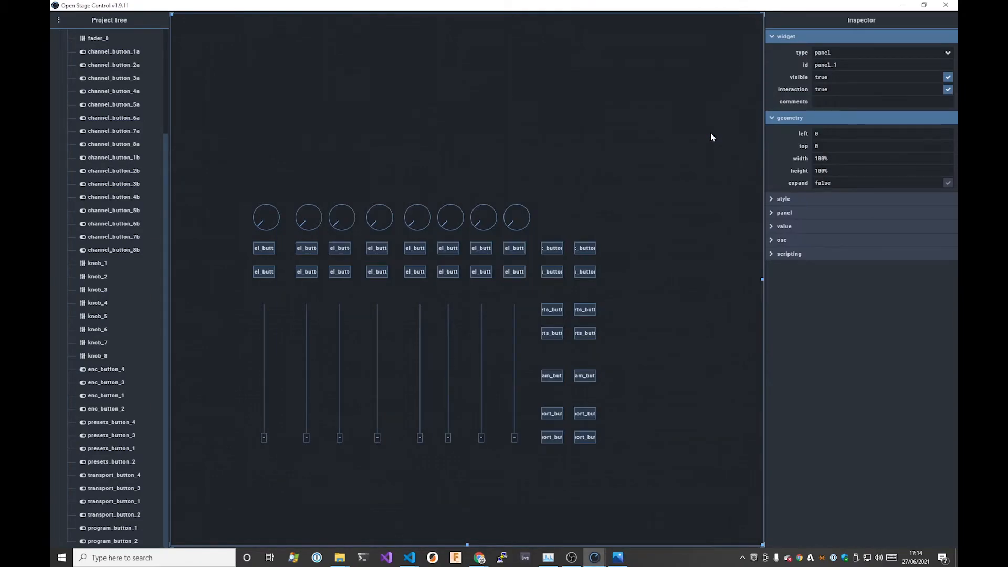
# Step: Add a text widget as the display above the encoder buttons, at left 780, top 400, sized 120 by 60
pyautogui.rightClick(599, 169)
pyautogui.moveTo(633, 221)
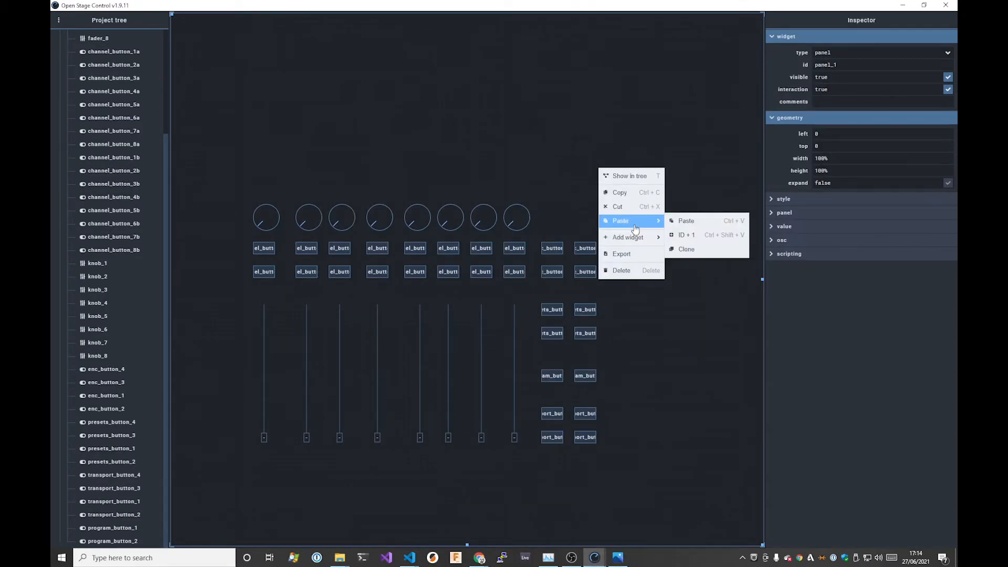
pyautogui.moveTo(693, 252)
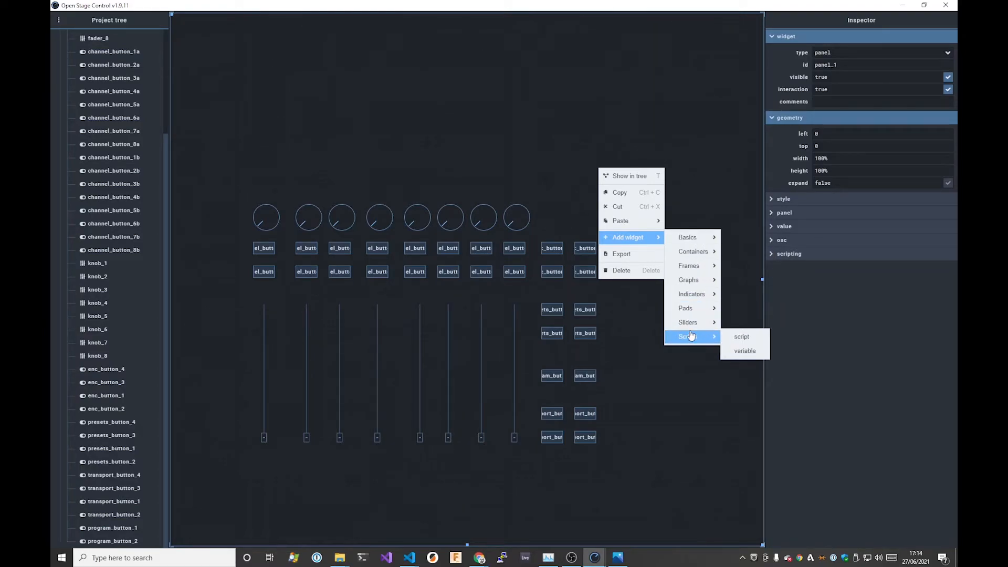
pyautogui.moveTo(693, 326)
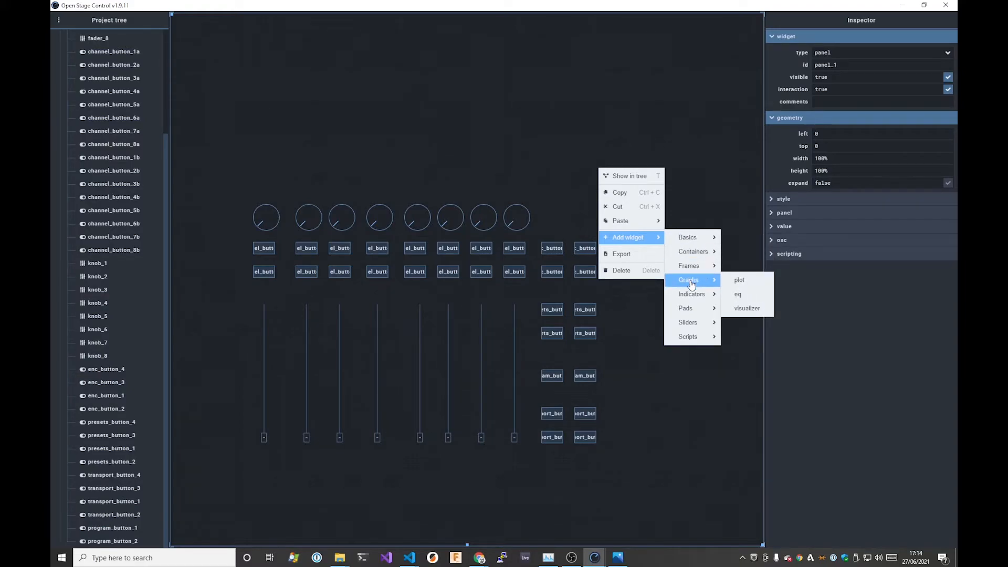
pyautogui.moveTo(695, 294)
pyautogui.click(740, 308)
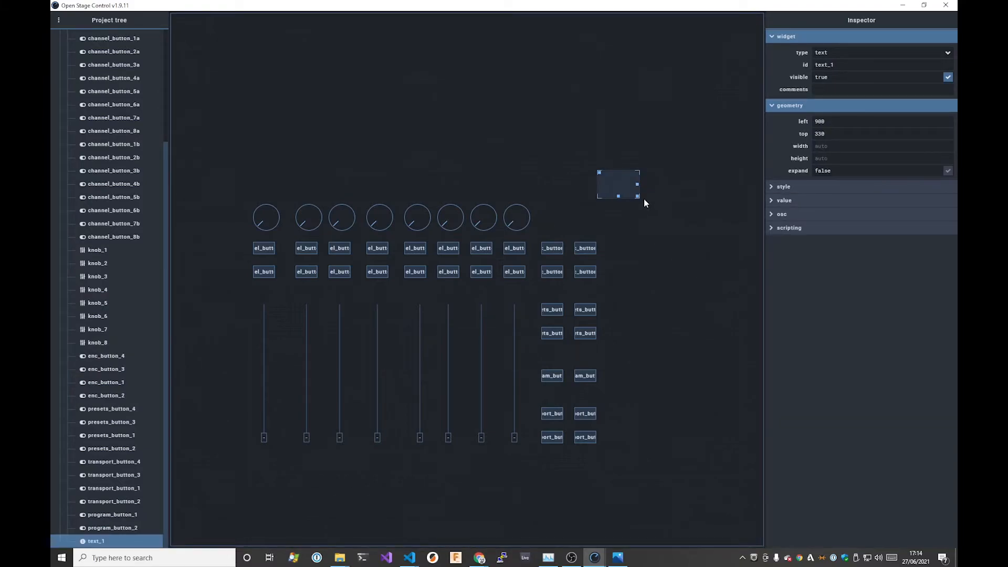
pyautogui.moveTo(603, 176); pyautogui.dragTo(545, 206)
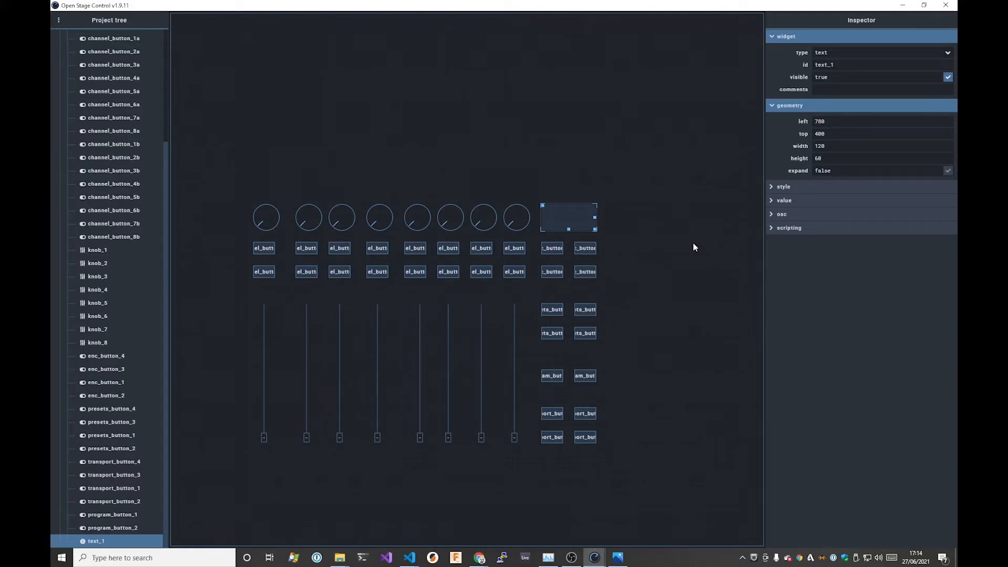
pyautogui.click(697, 243)
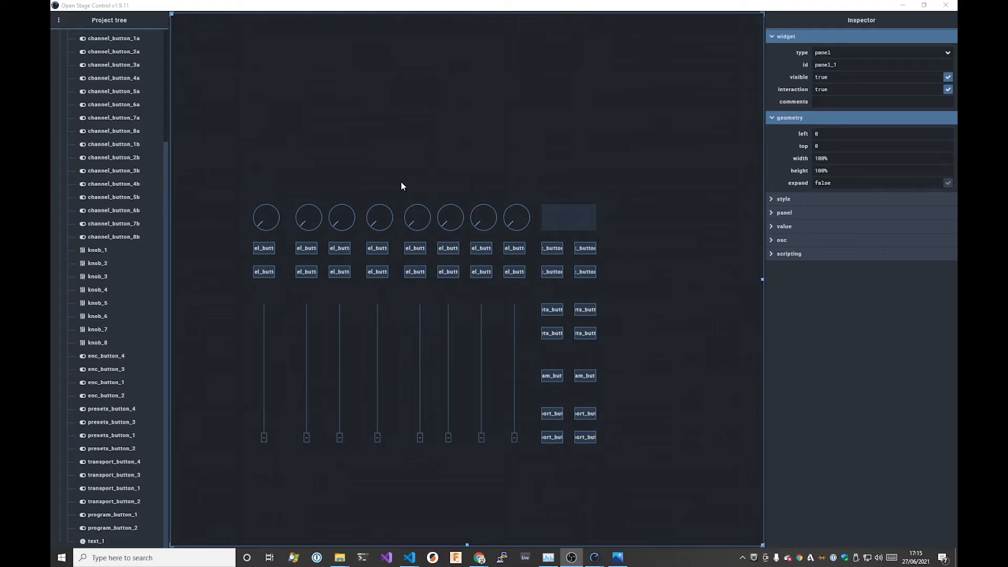
# Step: Select every widget from fader_1 through text_1 and move the whole layout up and to the right within panel_1
pyautogui.scroll(3, 110, 114)
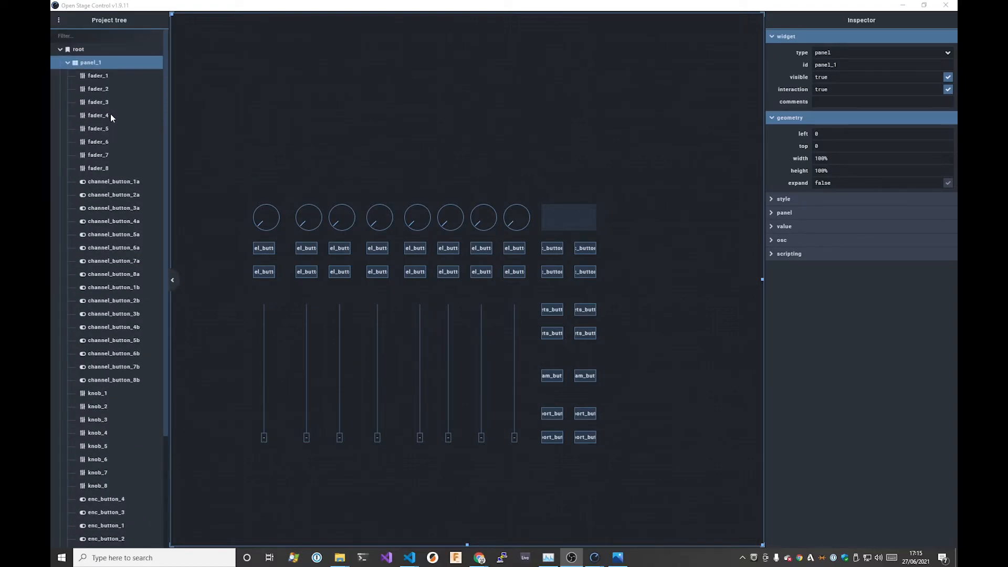
pyautogui.click(102, 75)
pyautogui.scroll(-3, 86, 179)
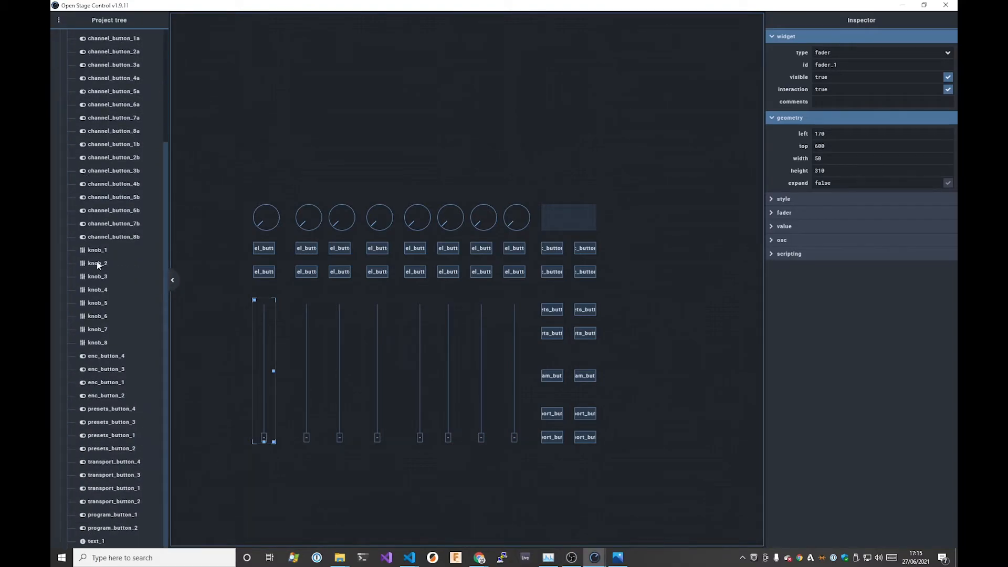
pyautogui.keyDown('shift'); pyautogui.click(91, 542); pyautogui.keyUp('shift')
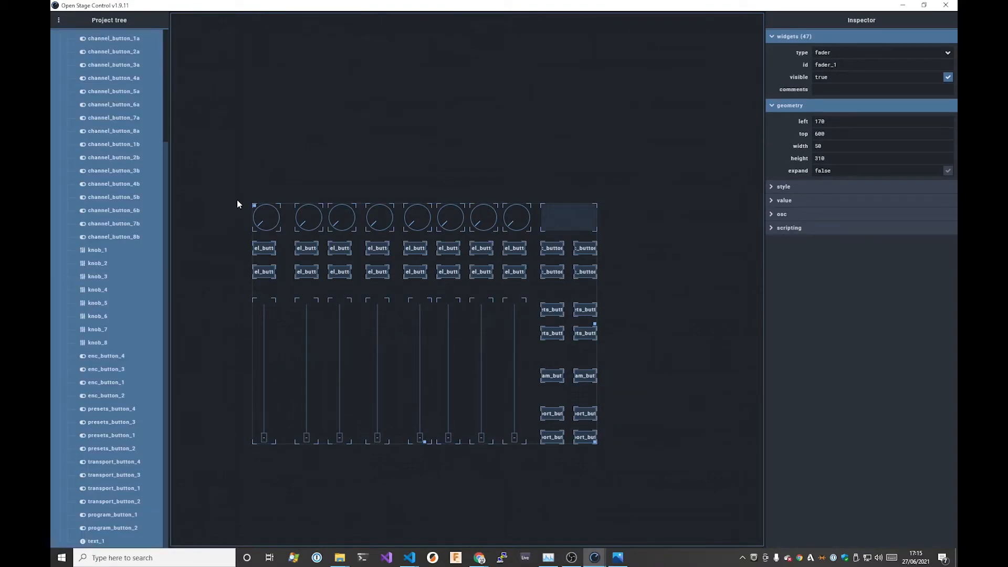
pyautogui.moveTo(254, 204); pyautogui.dragTo(288, 163)
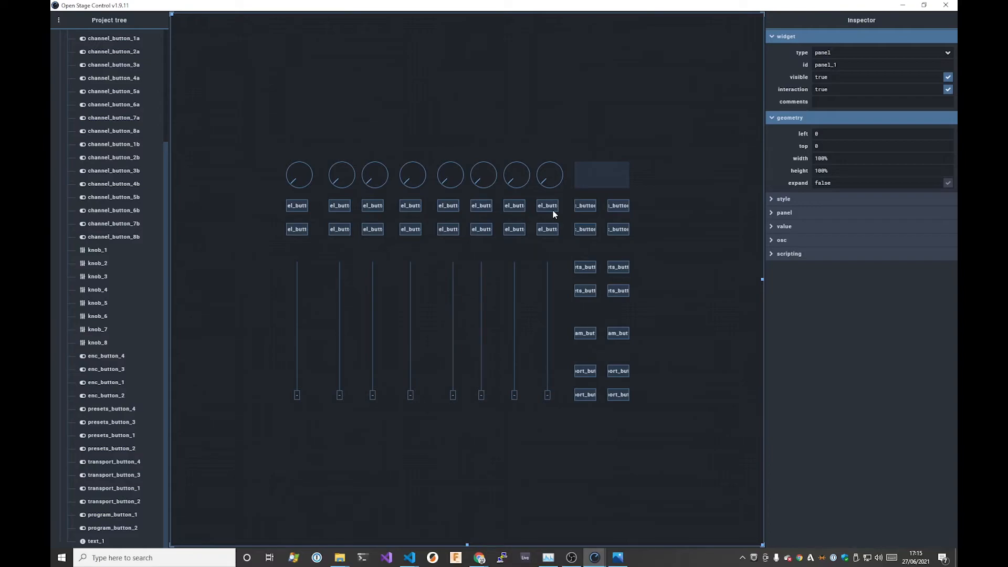
# Step: Switch to Chrome and search Google Images for bcf2000
pyautogui.hotkey('alt', 'Tab')
pyautogui.hotkey('alt', 'Tab')
pyautogui.hotkey('alt', 'Tab')
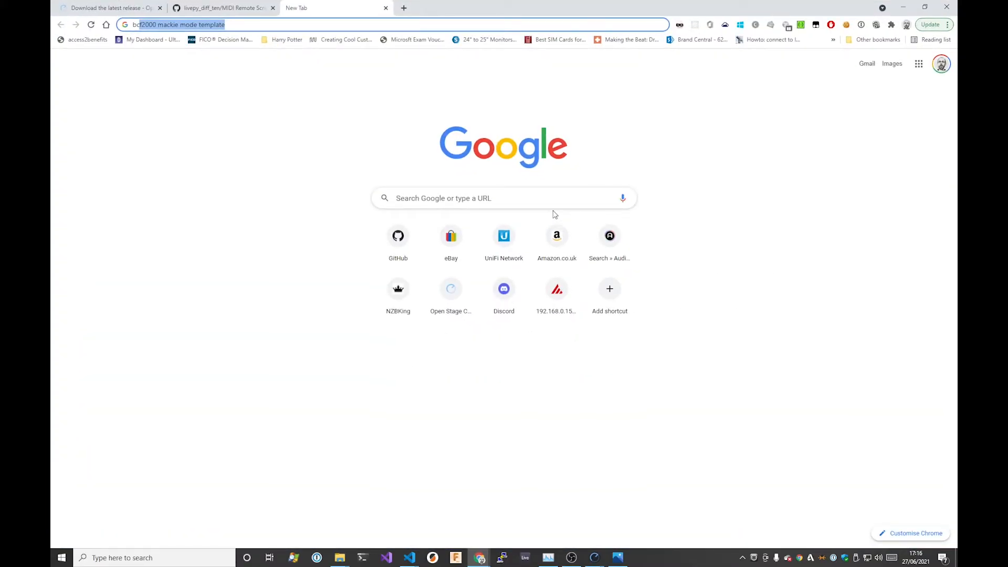
pyautogui.write('f200')
pyautogui.press('Delete')
pyautogui.press('Return')
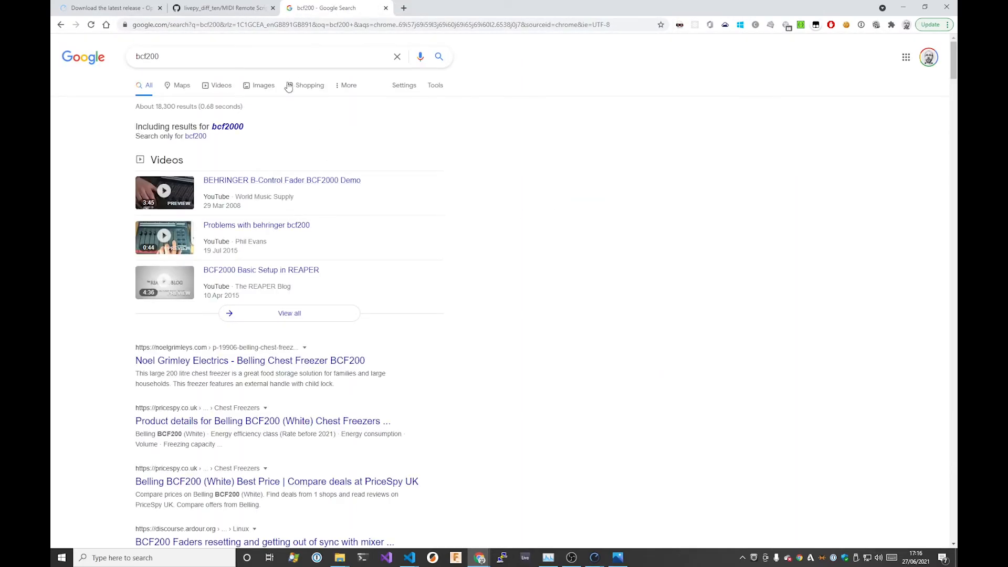
pyautogui.click(234, 128)
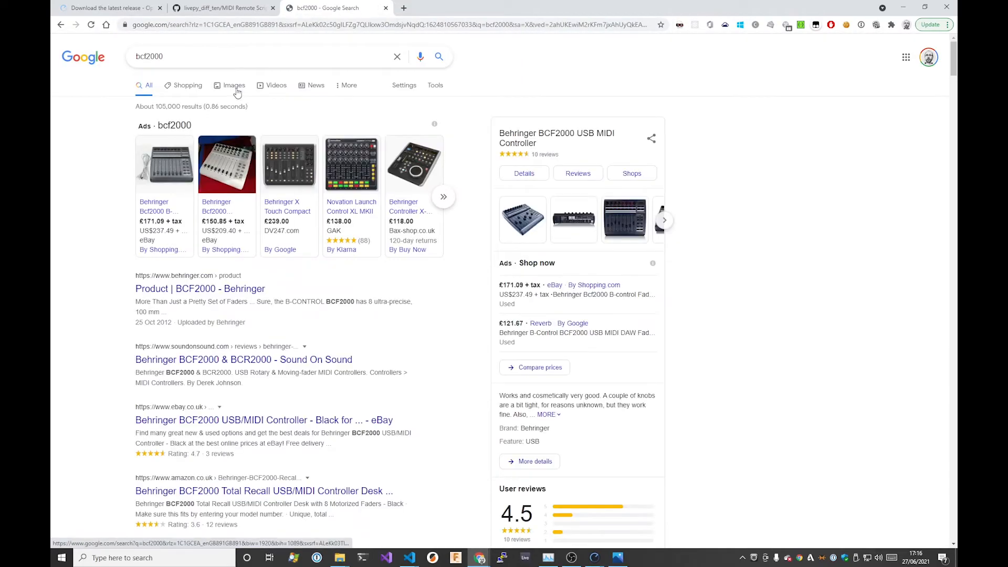
pyautogui.click(235, 86)
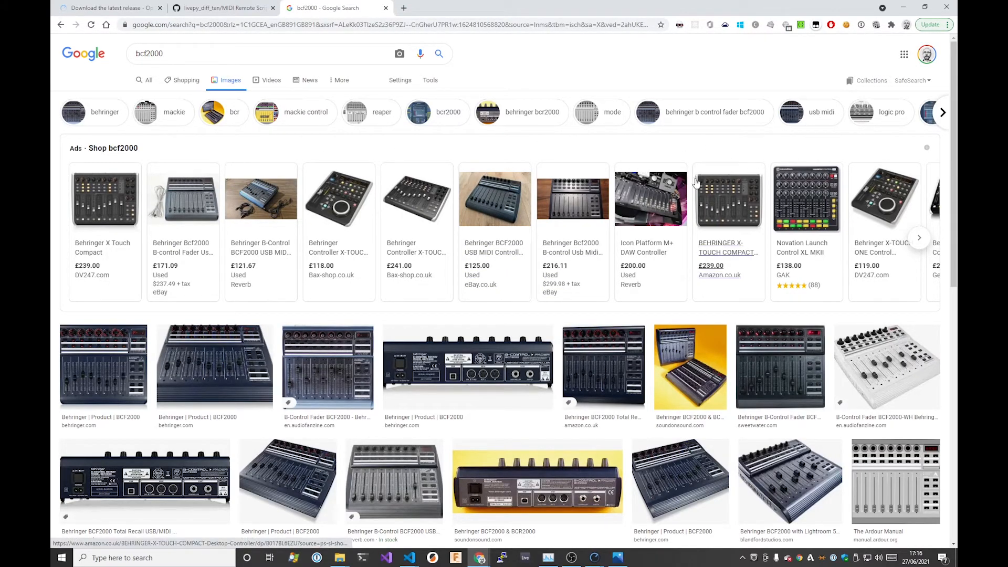
# Step: Preview the Behringer product page's top-view image of the BCF2000 and look through its related images
pyautogui.scroll(-3, 483, 257)
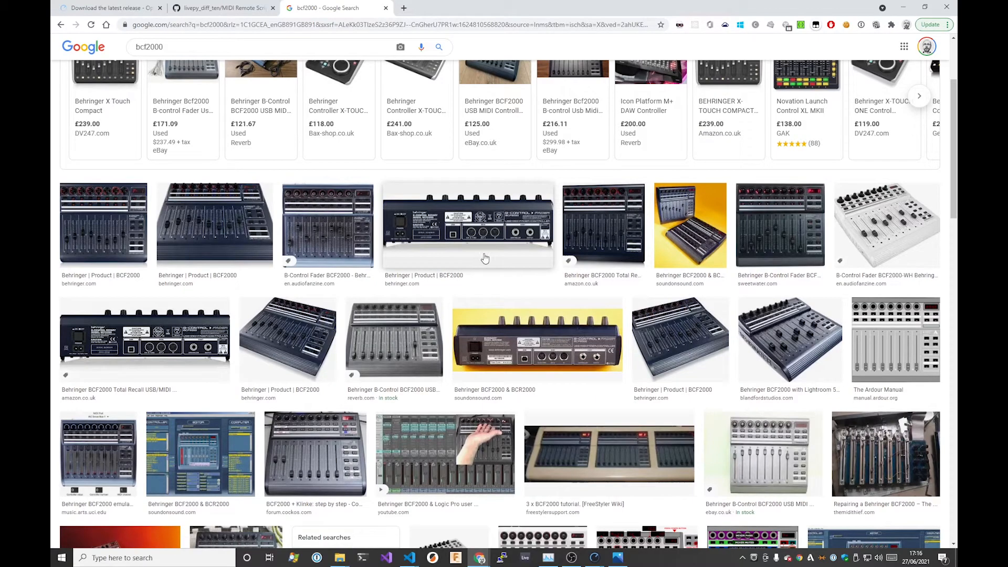
pyautogui.click(121, 228)
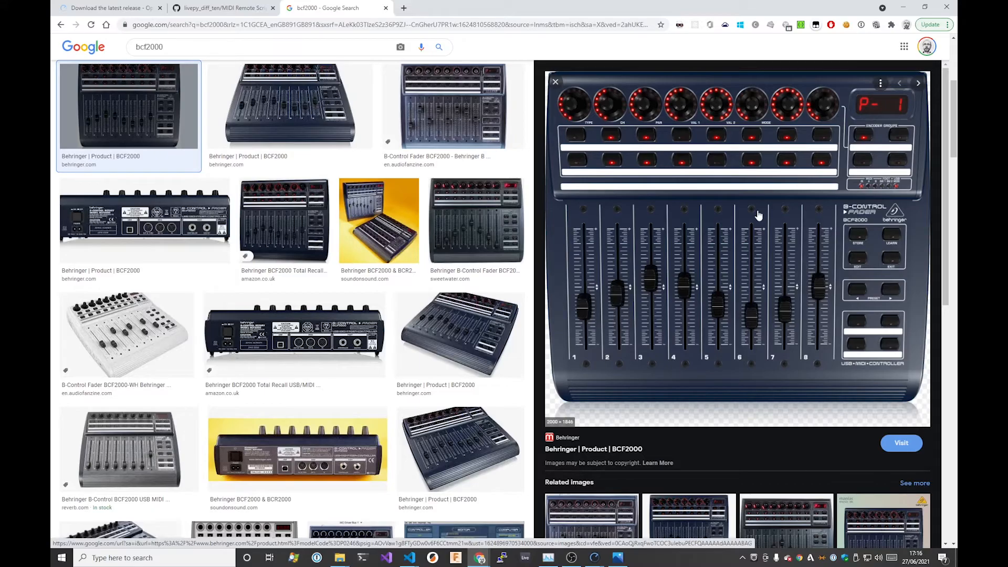
pyautogui.scroll(-1, 759, 216)
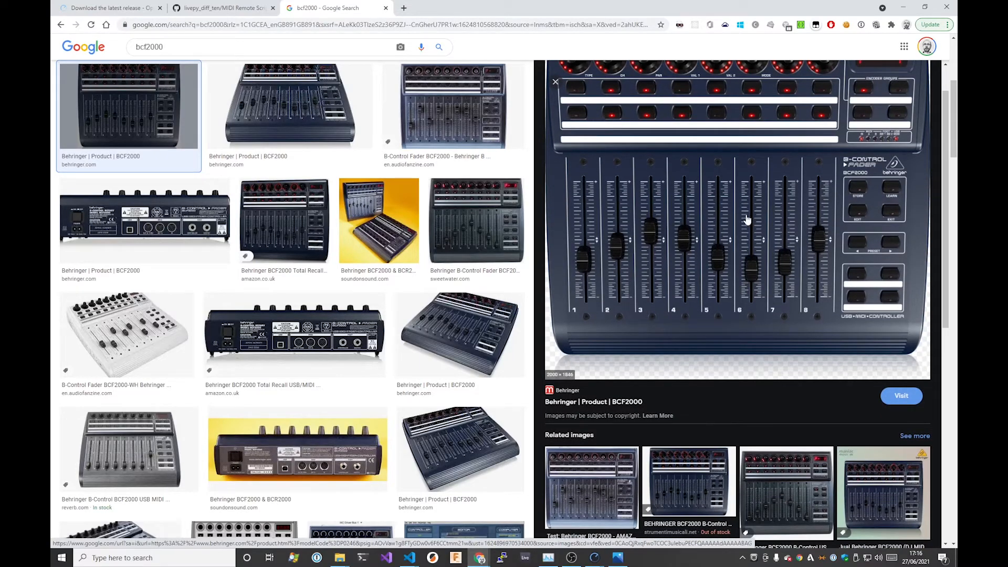
pyautogui.scroll(-4, 751, 218)
pyautogui.scroll(-3, 747, 220)
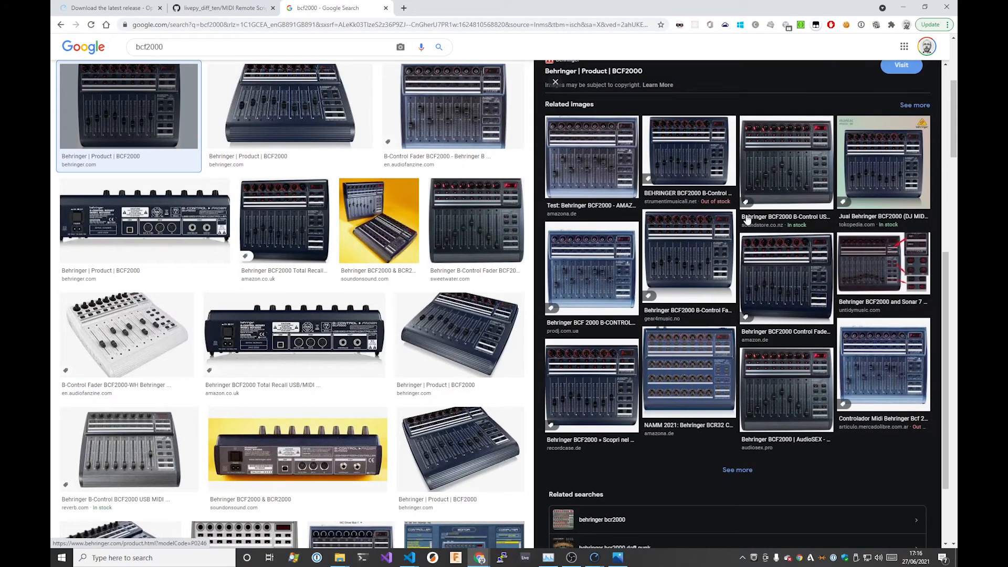
pyautogui.scroll(8, 744, 244)
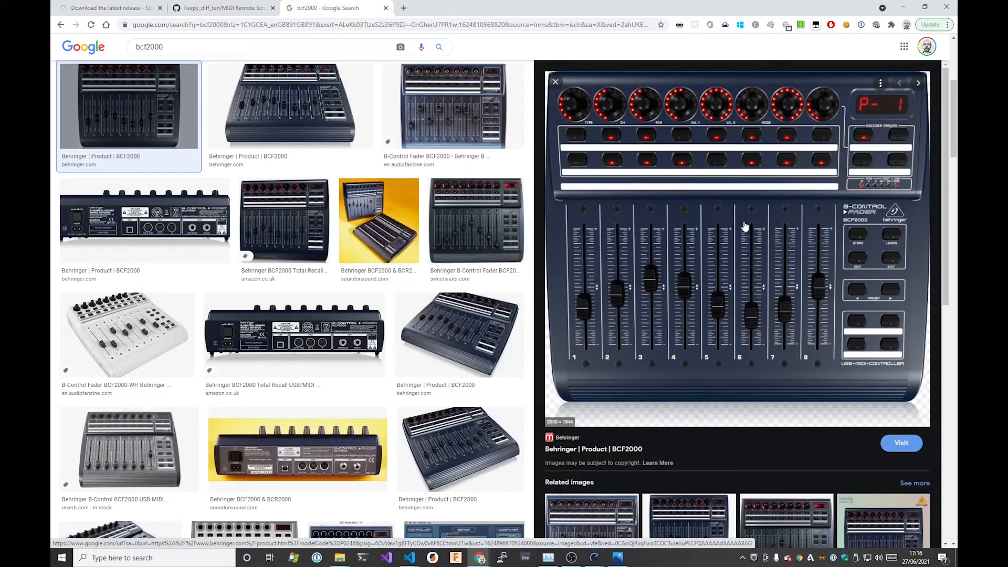
pyautogui.scroll(5, 745, 226)
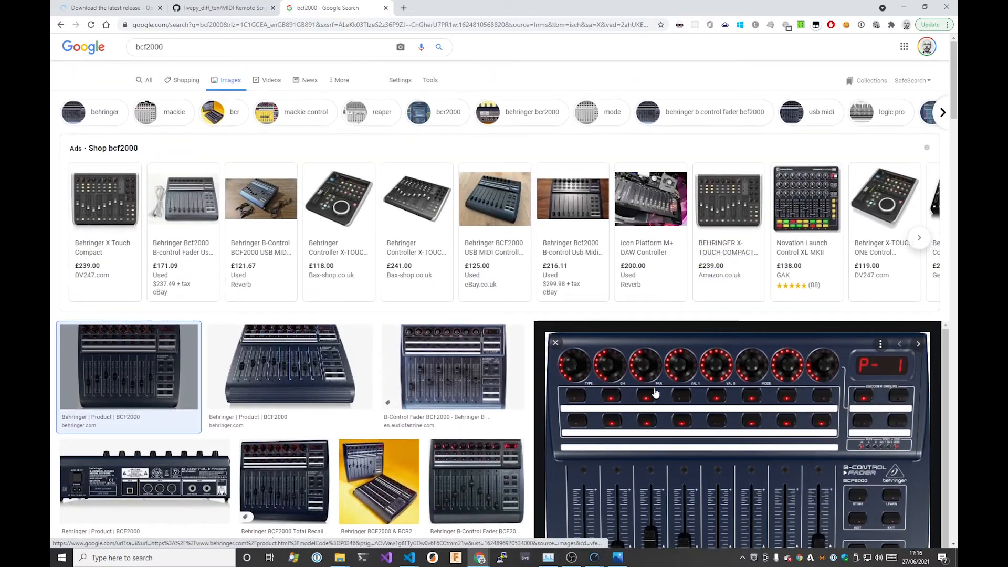
# Step: Look through the remaining BCF2000 image results and related images for a usable top-view photo
pyautogui.scroll(-4, 683, 433)
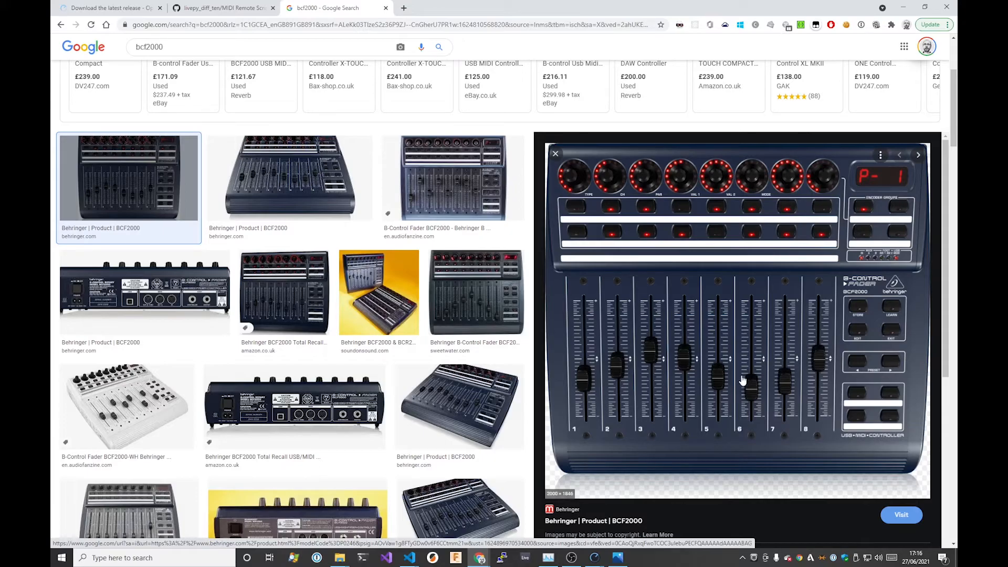
pyautogui.scroll(-5, 352, 292)
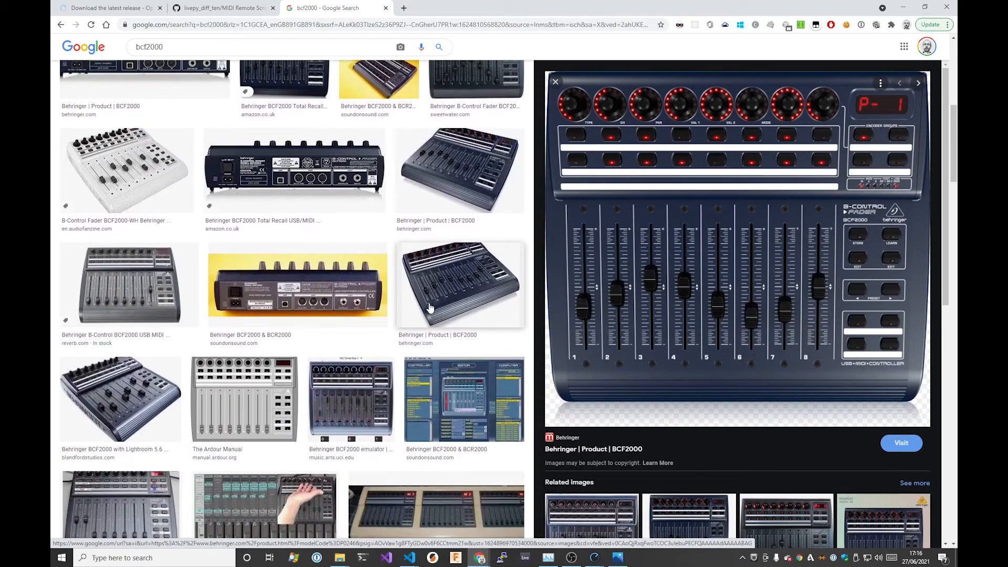
pyautogui.scroll(-5, 699, 417)
pyautogui.scroll(-3, 706, 441)
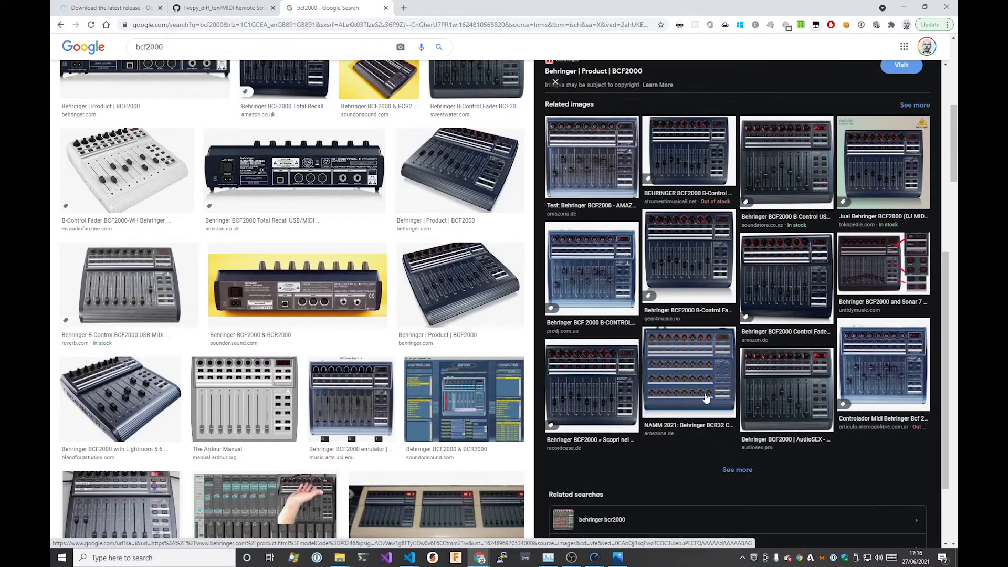
pyautogui.scroll(6, 706, 389)
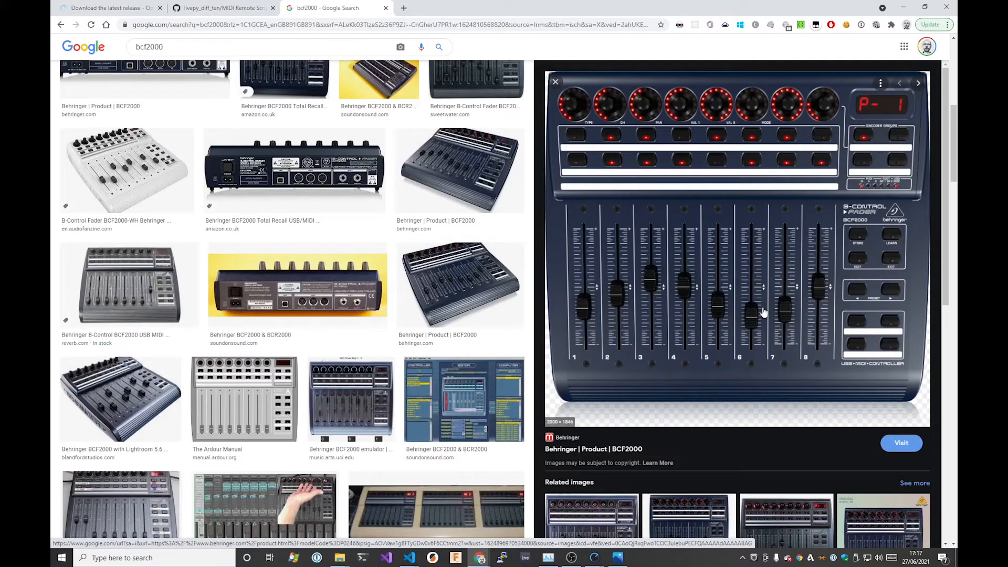
# Step: Visit Behringer's BCF2000 product page, look through it, and open its top-view product image in a new tab
pyautogui.click(693, 239)
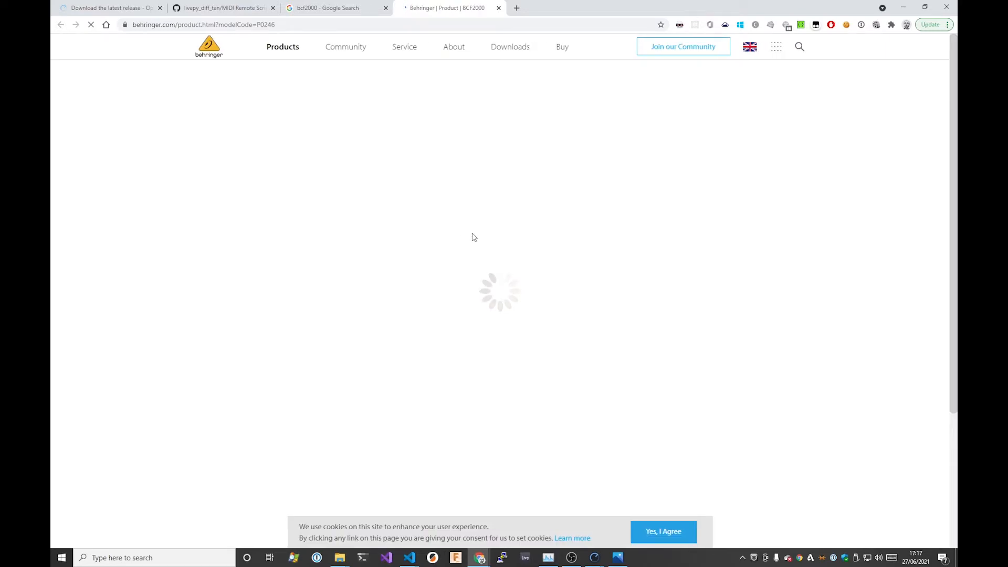
pyautogui.scroll(-5, 475, 249)
pyautogui.scroll(3, 477, 231)
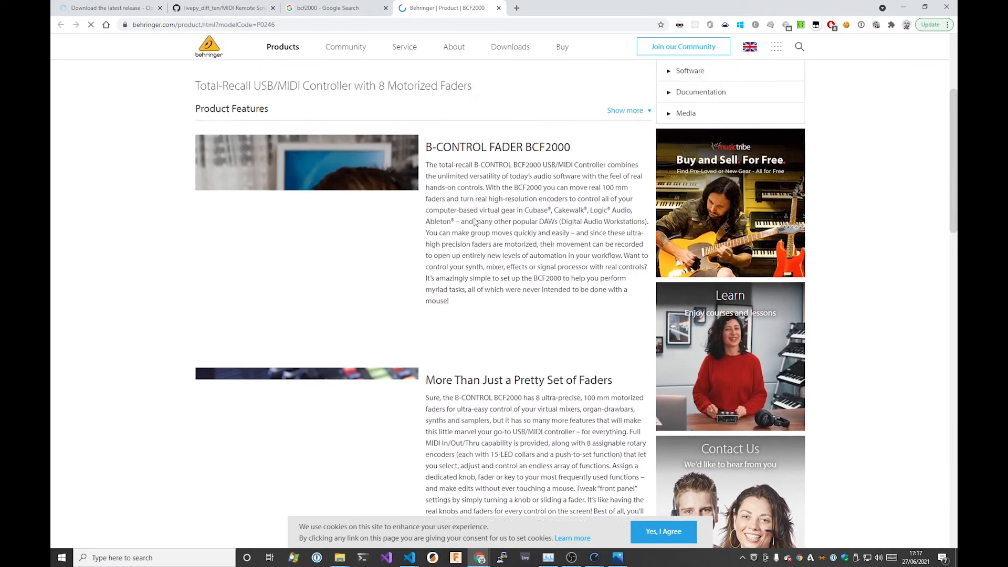
pyautogui.scroll(-10, 462, 258)
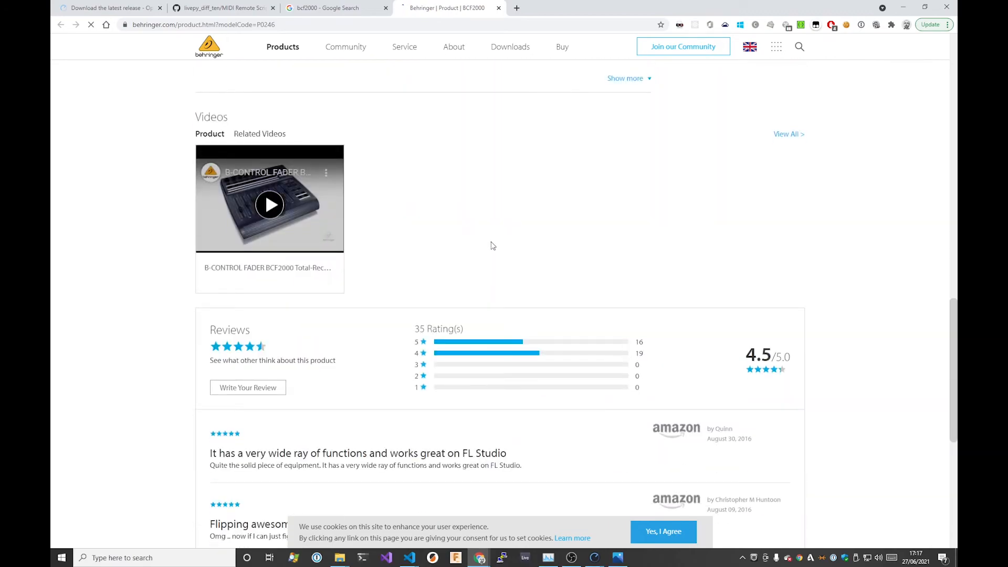
pyautogui.scroll(6, 493, 247)
pyautogui.scroll(8, 495, 242)
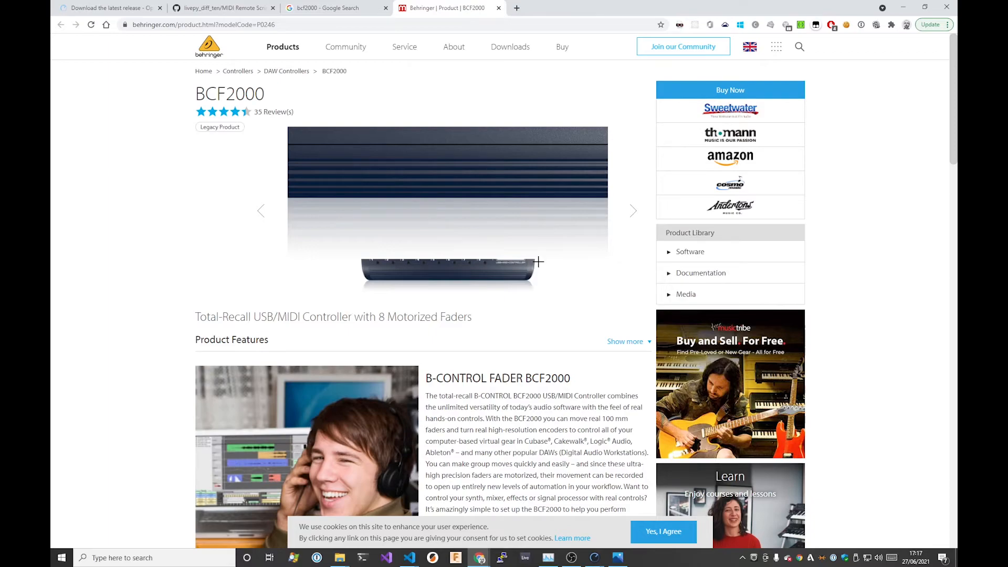
pyautogui.rightClick(467, 207)
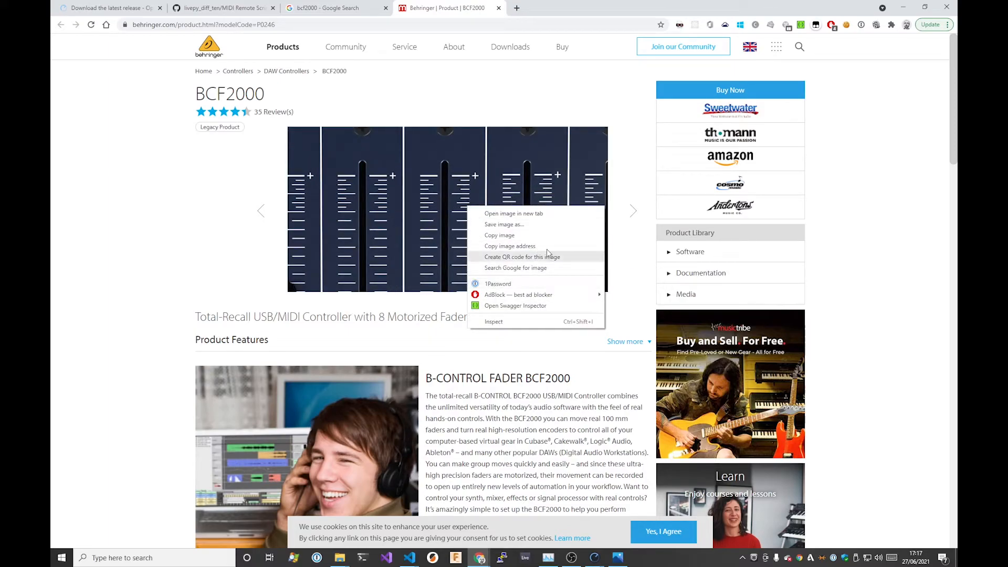
pyautogui.click(543, 213)
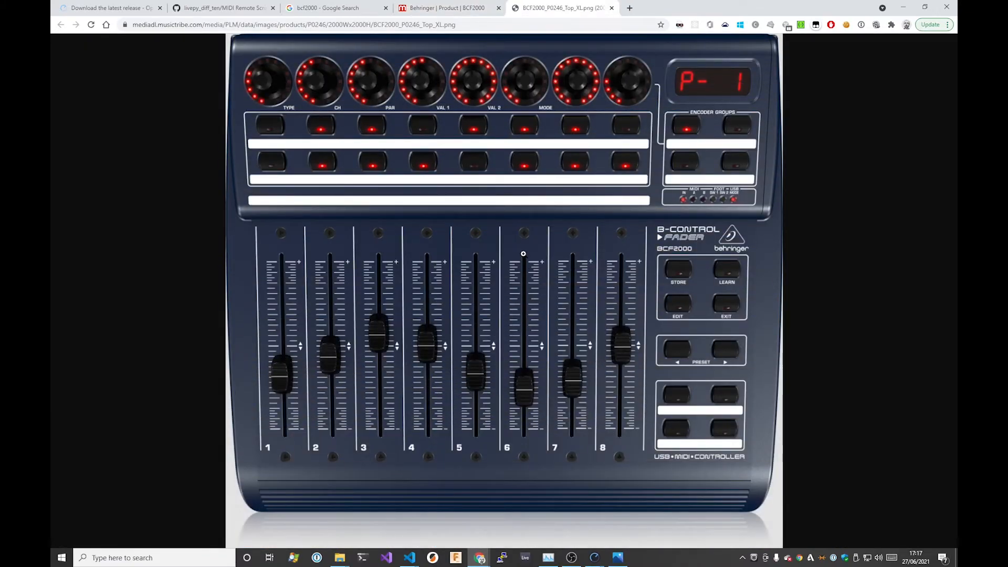
pyautogui.rightClick(525, 256)
pyautogui.click(580, 274)
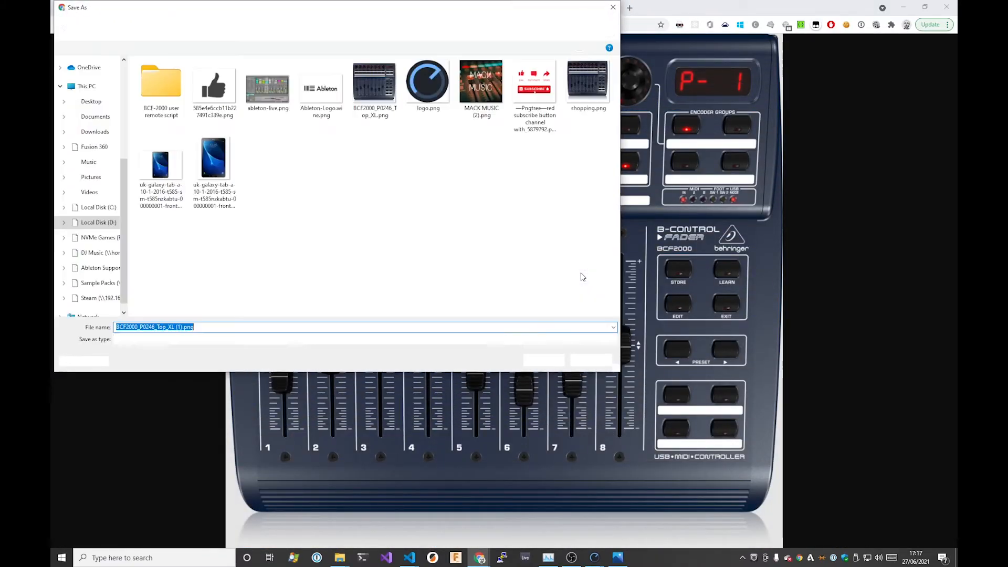
pyautogui.press('Escape')
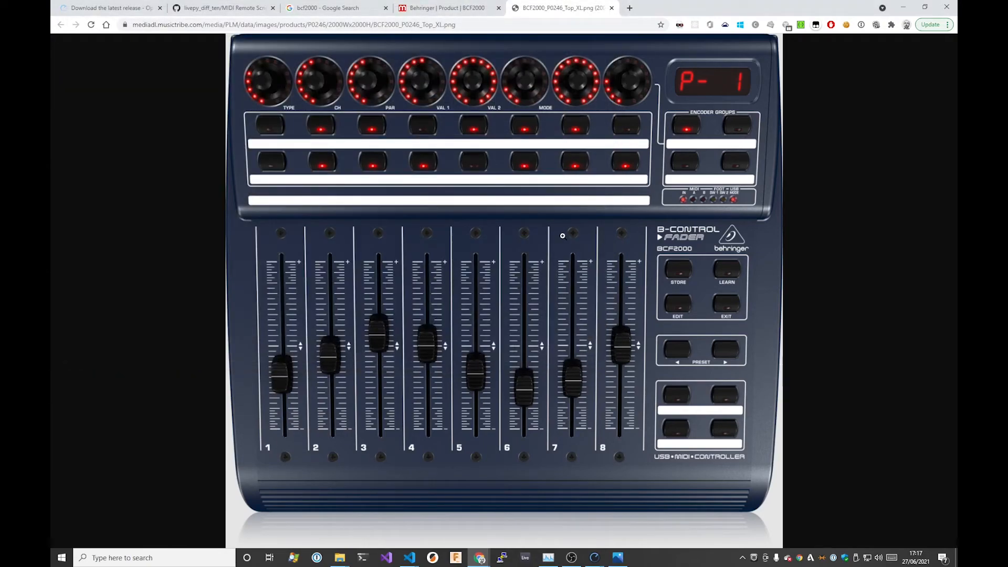
# Step: Switch to Open Stage Control, check the theme file in the launcher window, and set panel_1's css to "class: bcfBackground"
pyautogui.hotkey('alt', 'Tab')
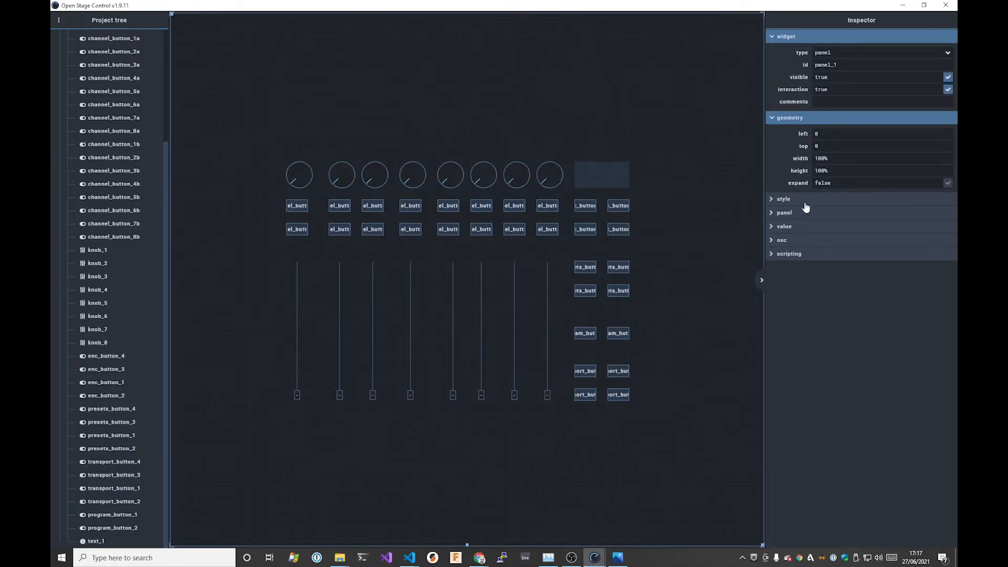
pyautogui.click(785, 200)
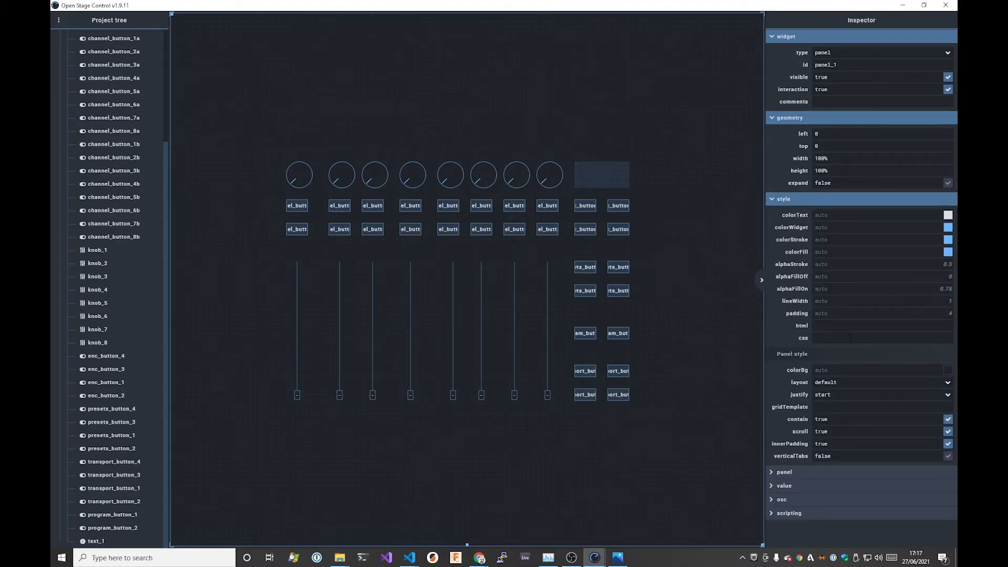
pyautogui.hotkey('alt', 'Tab')
pyautogui.hotkey('alt', 'Tab')
pyautogui.hotkey('alt', 'Tab')
pyautogui.hotkey('alt', 'Tab')
pyautogui.hotkey('alt', 'Tab')
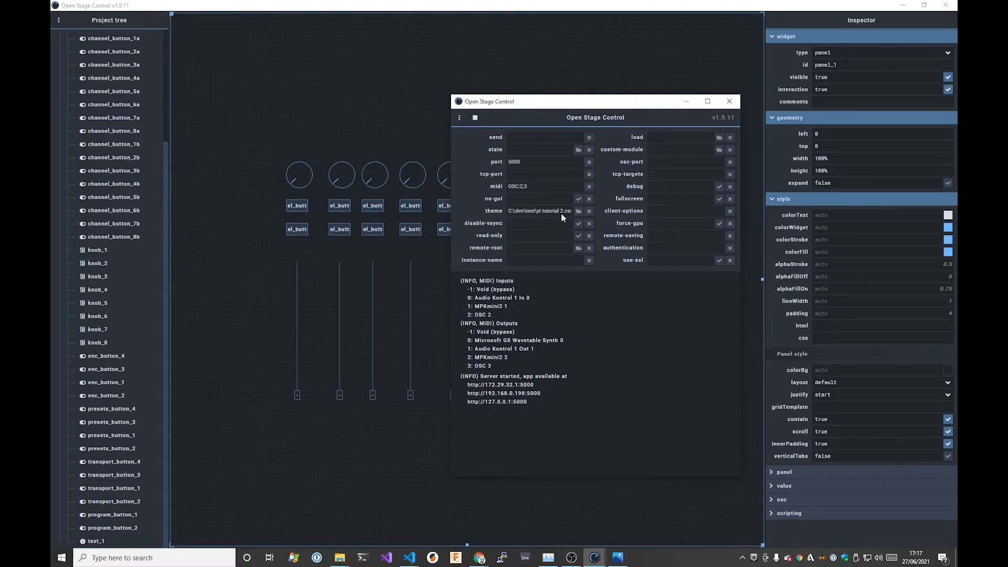
pyautogui.click(729, 10)
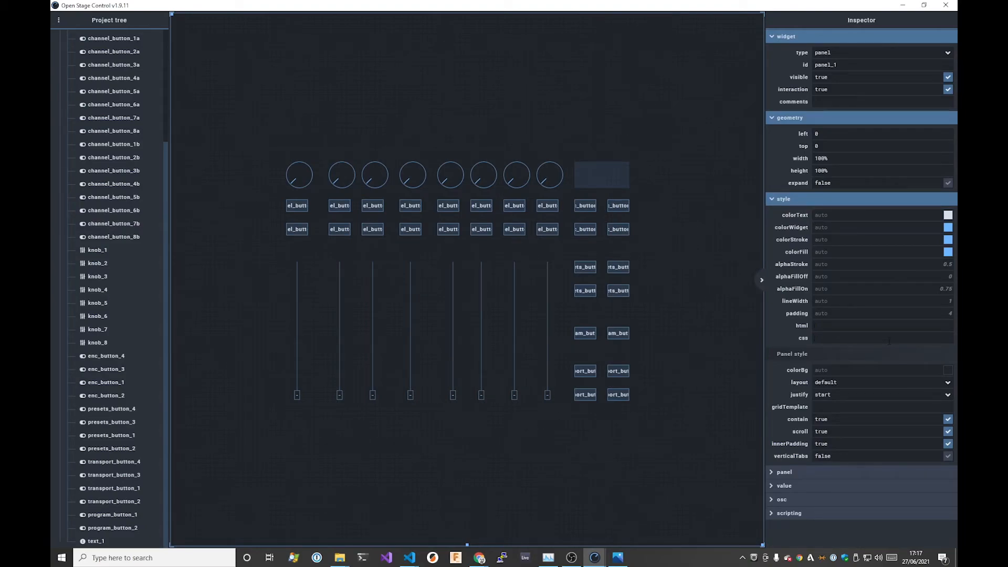
pyautogui.write('class: bcfBacjgroundk')
# Step: Save the session in C:\dev\test as "yt tutorial template 1"
pyautogui.hotkey('ctrl', 's')
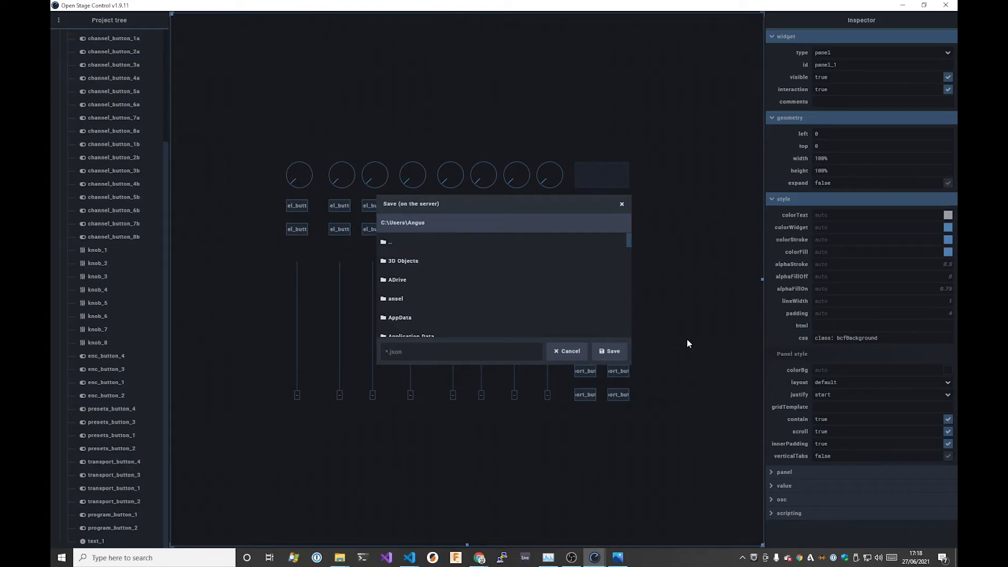
pyautogui.scroll(-3, 436, 299)
pyautogui.scroll(4, 435, 297)
pyautogui.click(393, 242)
pyautogui.click(392, 242)
pyautogui.scroll(-2, 417, 289)
pyautogui.scroll(1, 410, 278)
pyautogui.scroll(-1, 411, 284)
pyautogui.click(394, 303)
pyautogui.scroll(-8, 395, 305)
pyautogui.click(391, 252)
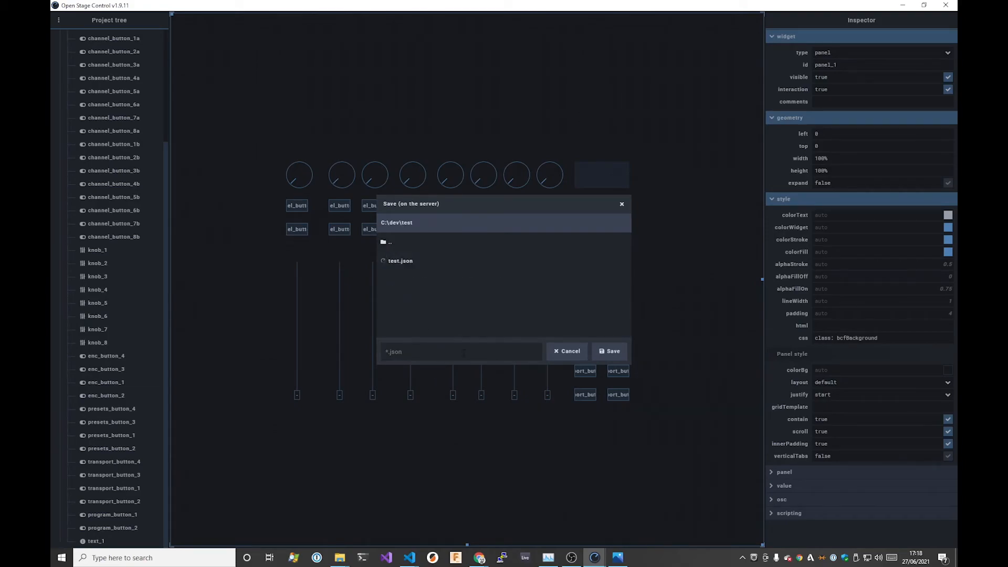
pyautogui.write('yt template 1tutorial')
pyautogui.press('Return')
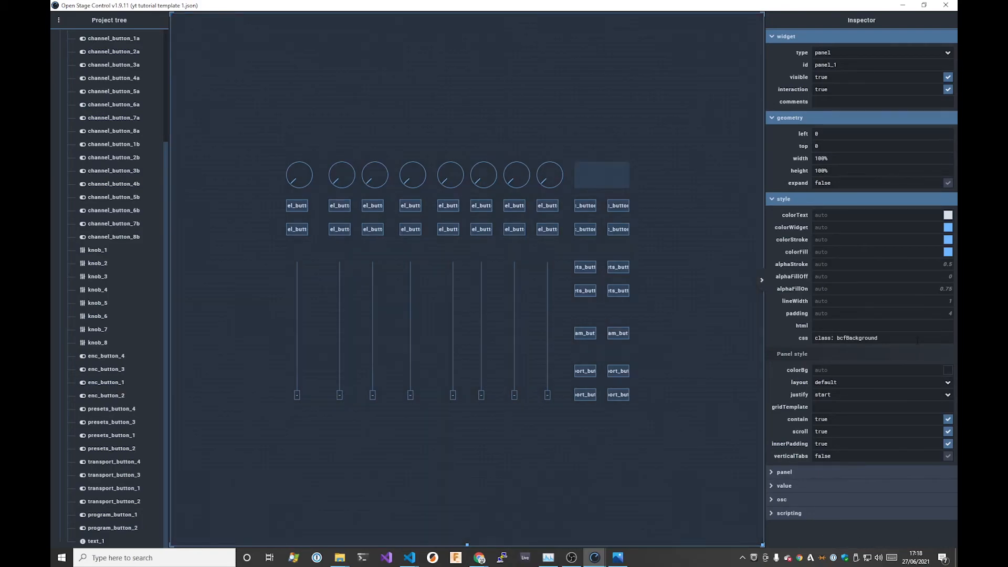
# Step: Switch to yt tutorial 2.css in Visual Studio Code and start an empty CSS rule for the .bcfBackground class
pyautogui.hotkey('alt', 'Tab')
pyautogui.hotkey('alt', 'Tab')
pyautogui.hotkey('alt', 'Tab')
pyautogui.hotkey('alt', 'Tab')
pyautogui.hotkey('alt', 'Tab')
pyautogui.hotkey('alt', 'Tab')
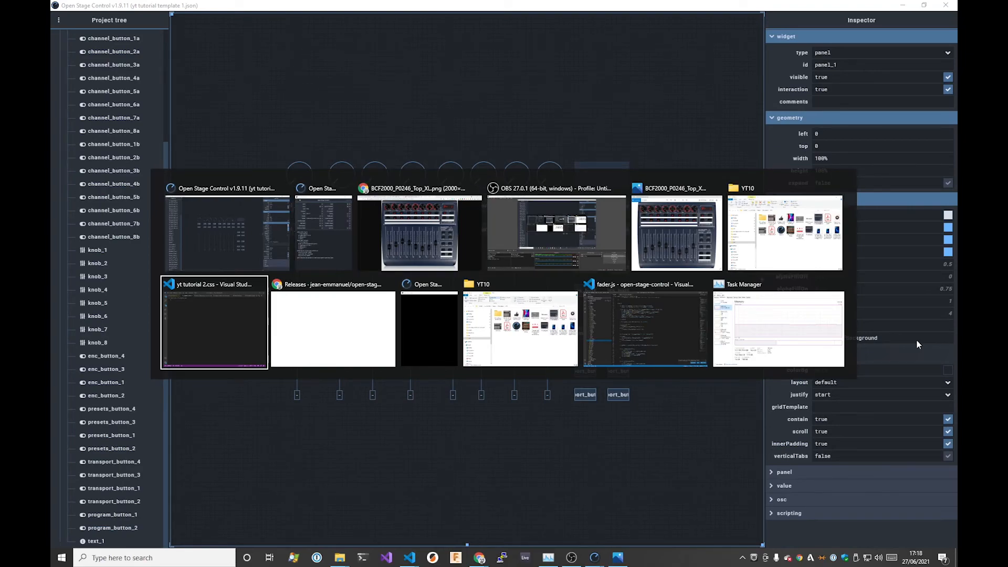
pyautogui.write('.')
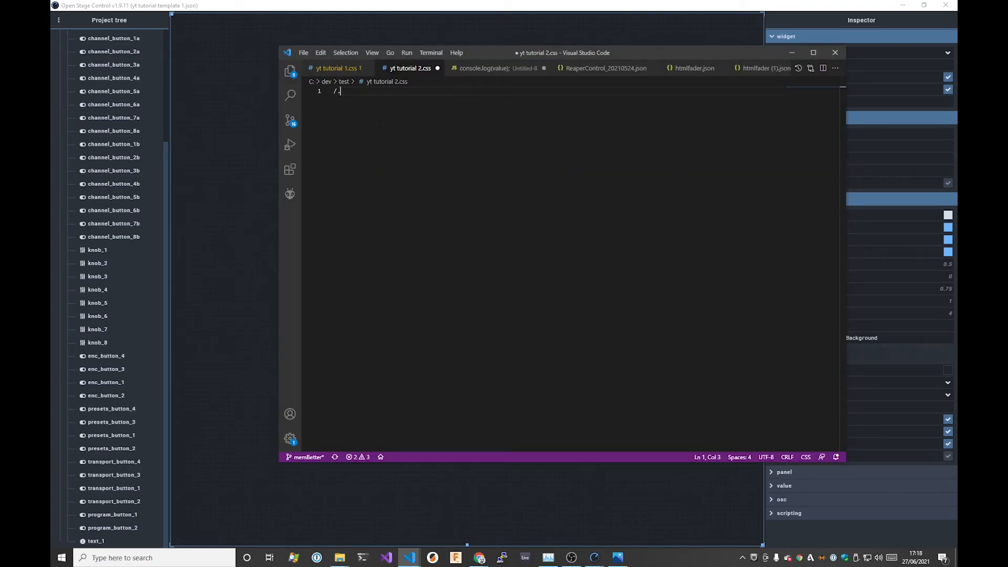
pyautogui.write('b')
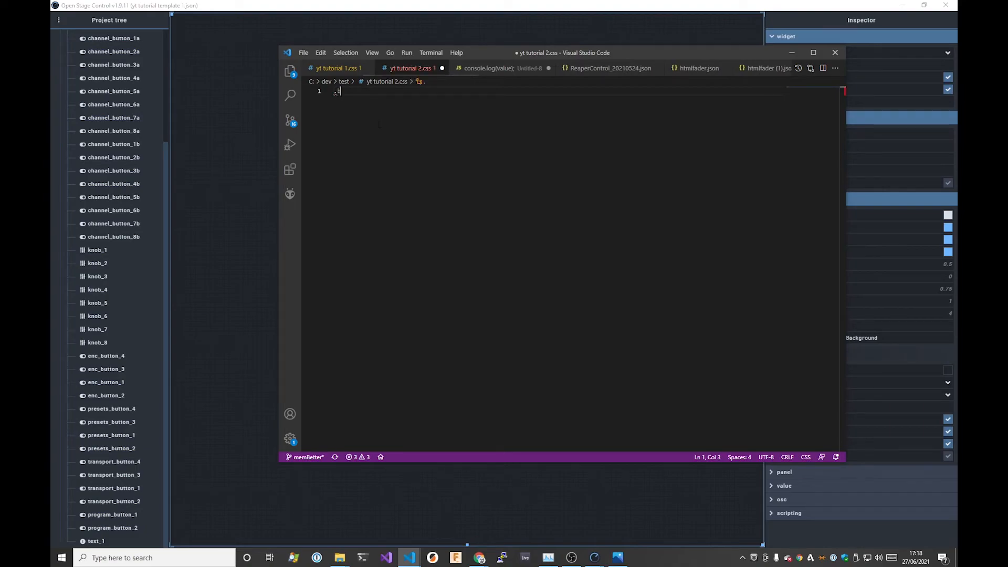
pyautogui.write('cf8akcgorund')
pyautogui.press('Left')
pyautogui.press('Left')
pyautogui.press('Delete')
pyautogui.press('Delete')
pyautogui.press('Delete')
pyautogui.press('Delete')
pyautogui.press('Delete')
pyautogui.write('round {')
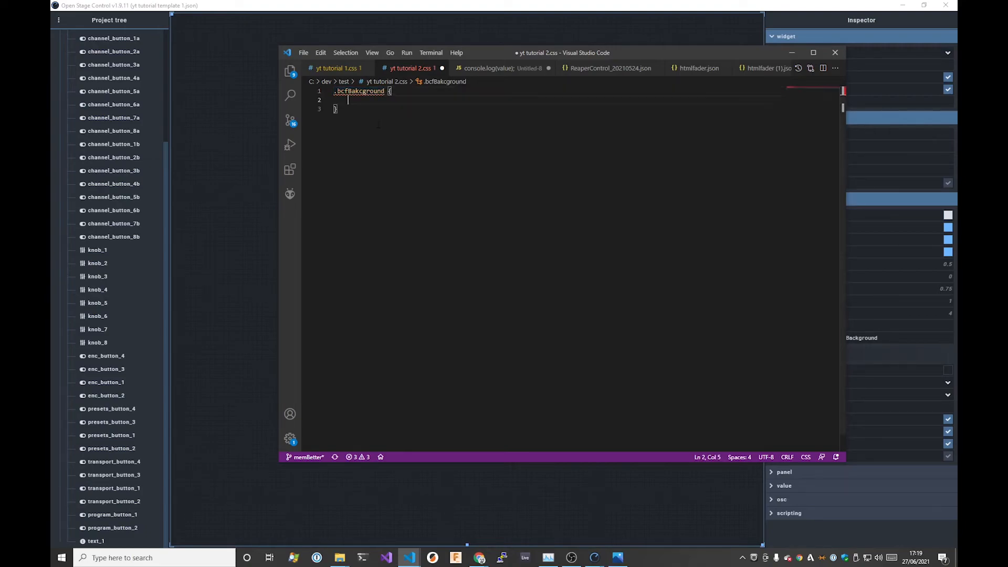
pyautogui.press('Return')
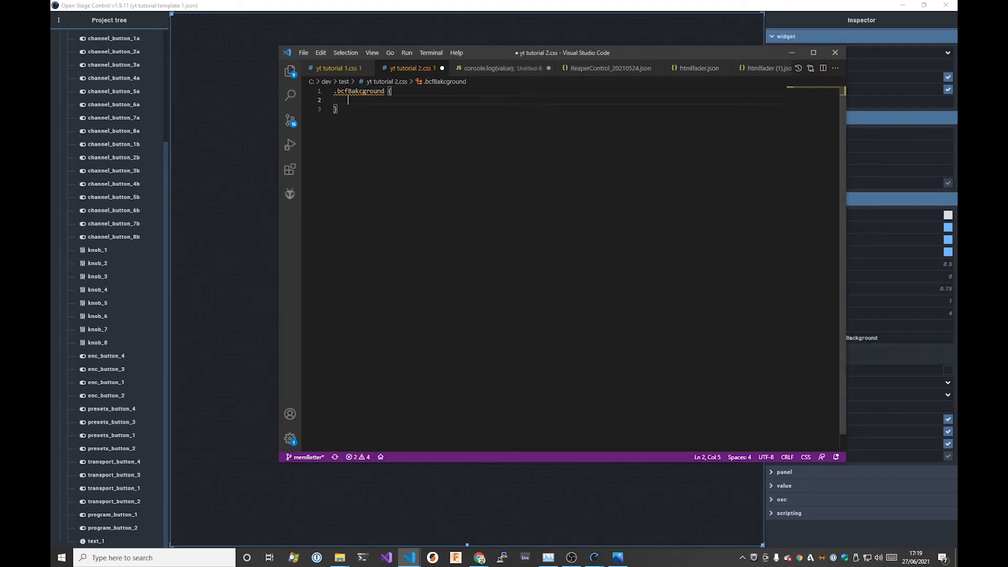
# Step: Switch to File Explorer and create a folder named custom in resources\app\assets of open-stage-control-1.9.11-win32-x64, then open it
pyautogui.moveTo(362, 92)
pyautogui.hotkey('alt', 'Tab')
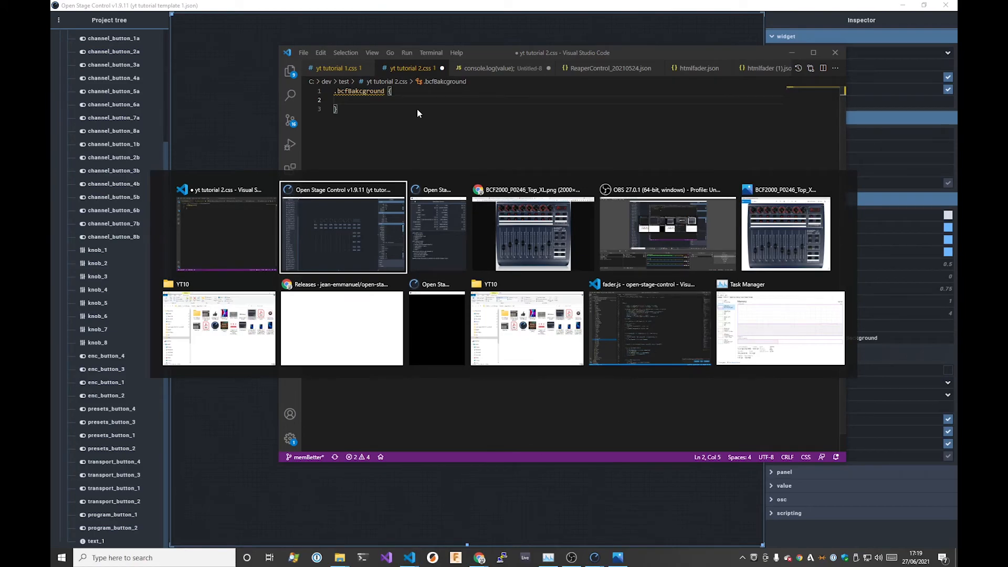
pyautogui.hotkey('alt', 'shift', 'Tab')
pyautogui.hotkey('alt', 'Tab')
pyautogui.hotkey('alt', 'Tab')
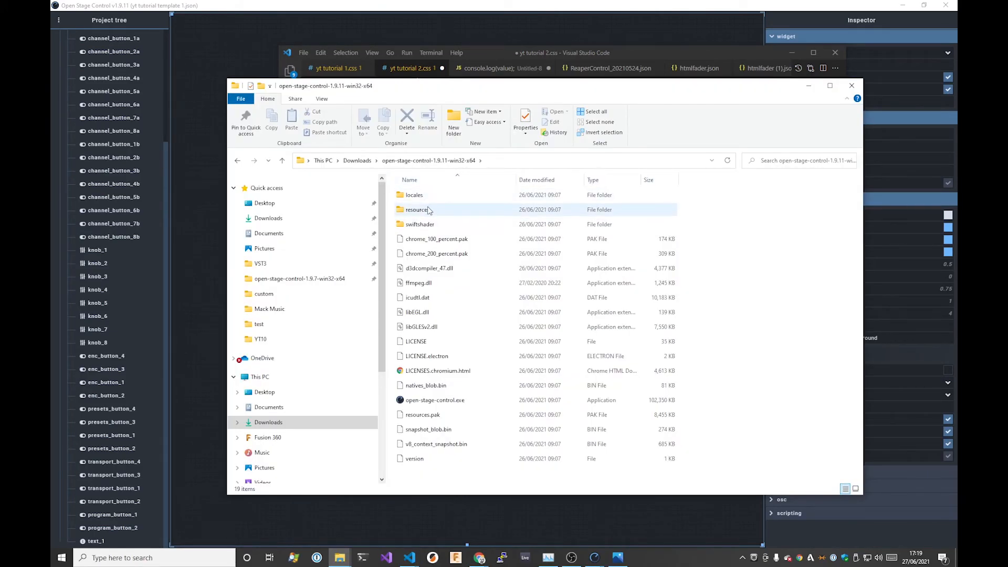
pyautogui.doubleClick(428, 210)
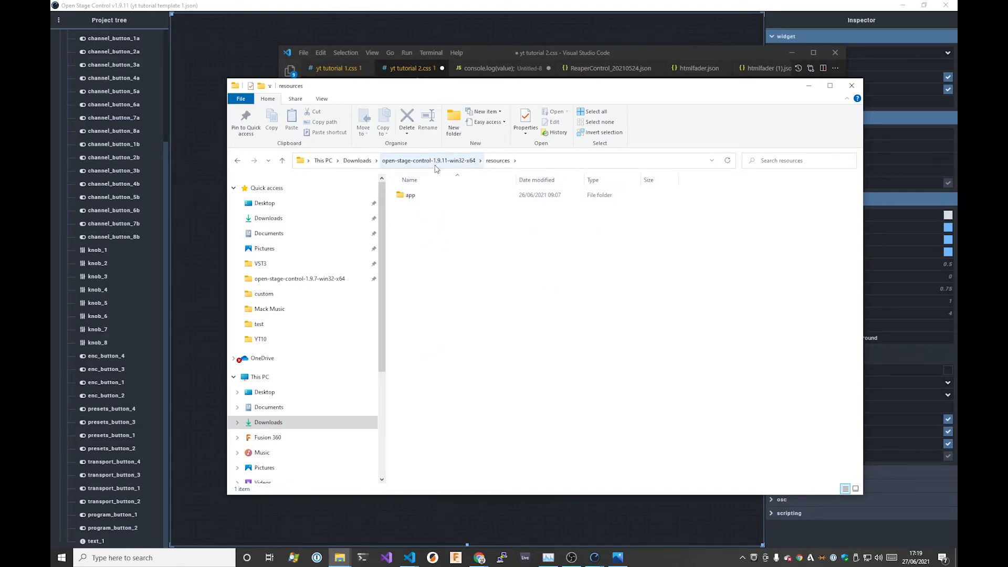
pyautogui.doubleClick(415, 196)
pyautogui.doubleClick(430, 201)
pyautogui.click(455, 128)
pyautogui.write('custom')
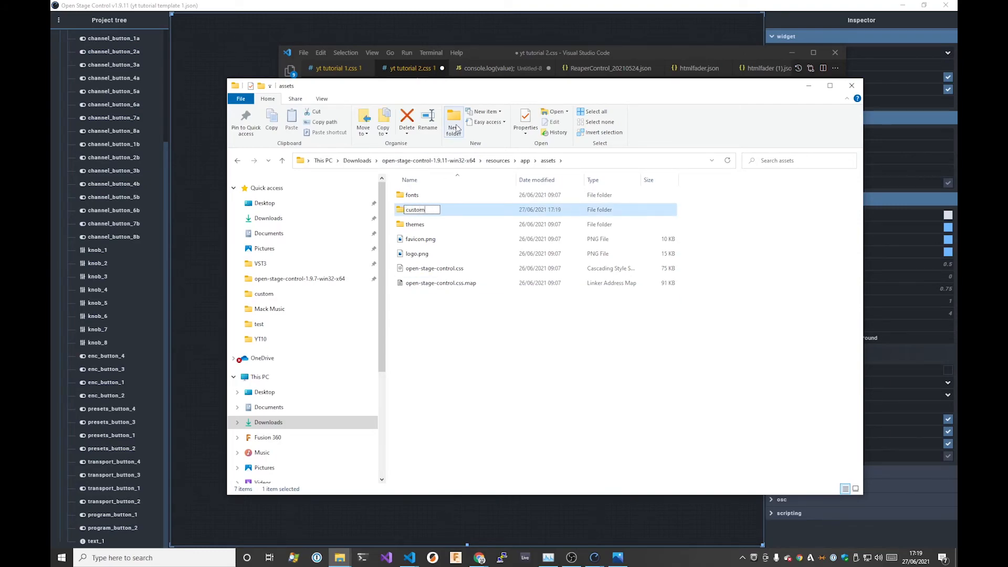
pyautogui.press('Return')
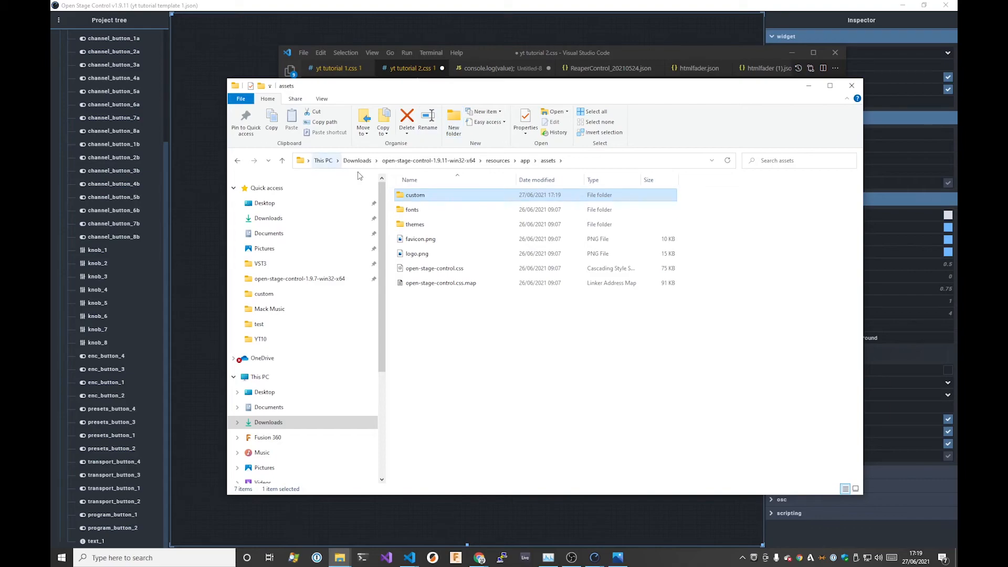
pyautogui.doubleClick(425, 199)
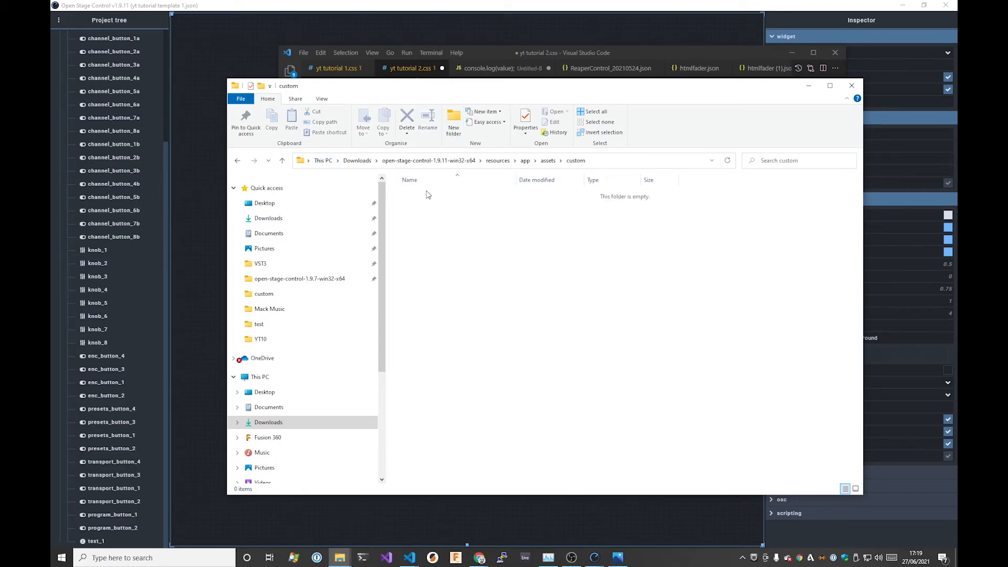
# Step: Copy shopping.png from the custom assets folder of open-stage-control-1.9.10-win32-x64 into the 1.9.11 custom folder
pyautogui.click(361, 163)
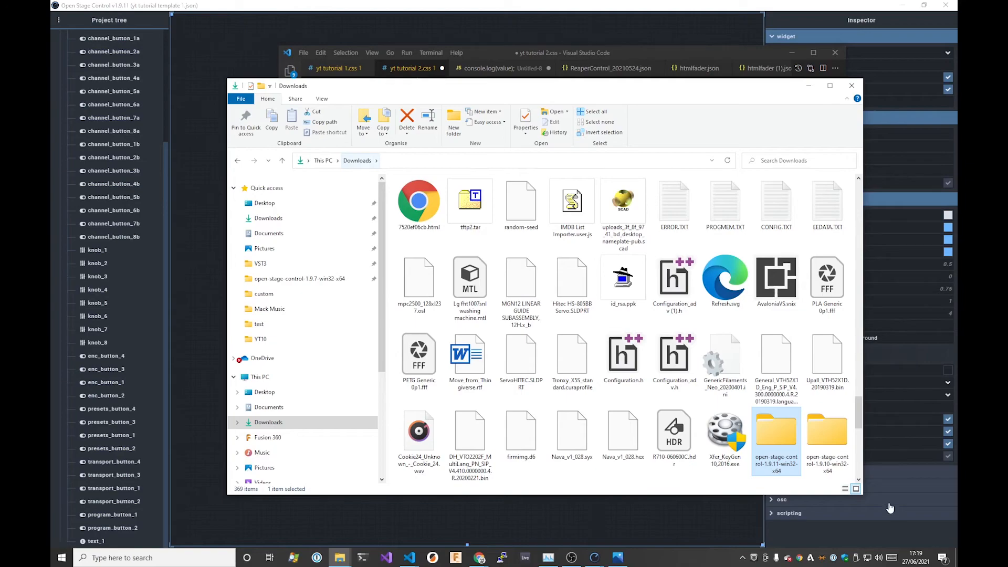
pyautogui.doubleClick(828, 438)
pyautogui.doubleClick(420, 210)
pyautogui.doubleClick(420, 195)
pyautogui.doubleClick(420, 195)
pyautogui.doubleClick(432, 196)
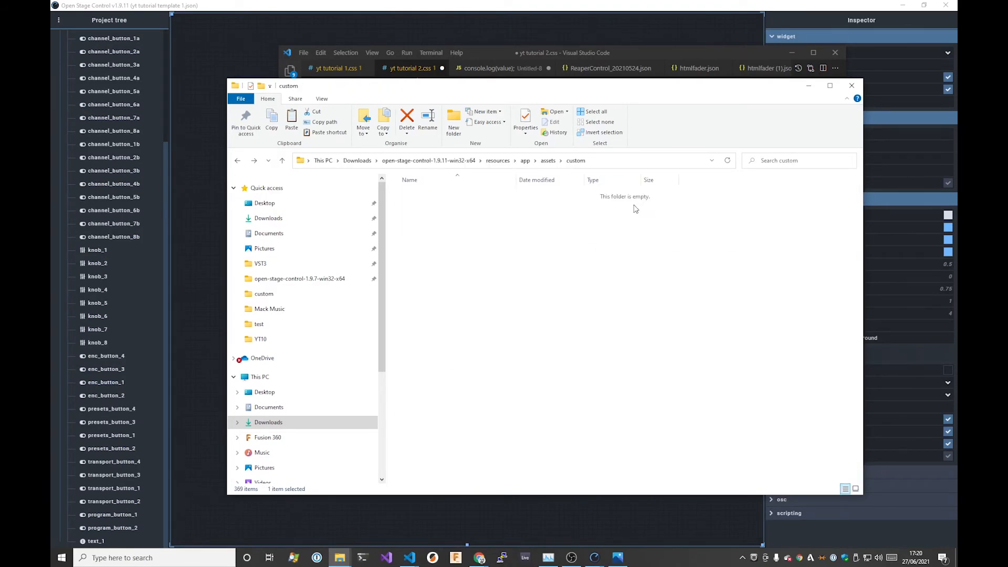
# Step: Rename the copied shopping.png as "bcf2000 back.png"
pyautogui.click(421, 196)
pyautogui.press('F2')
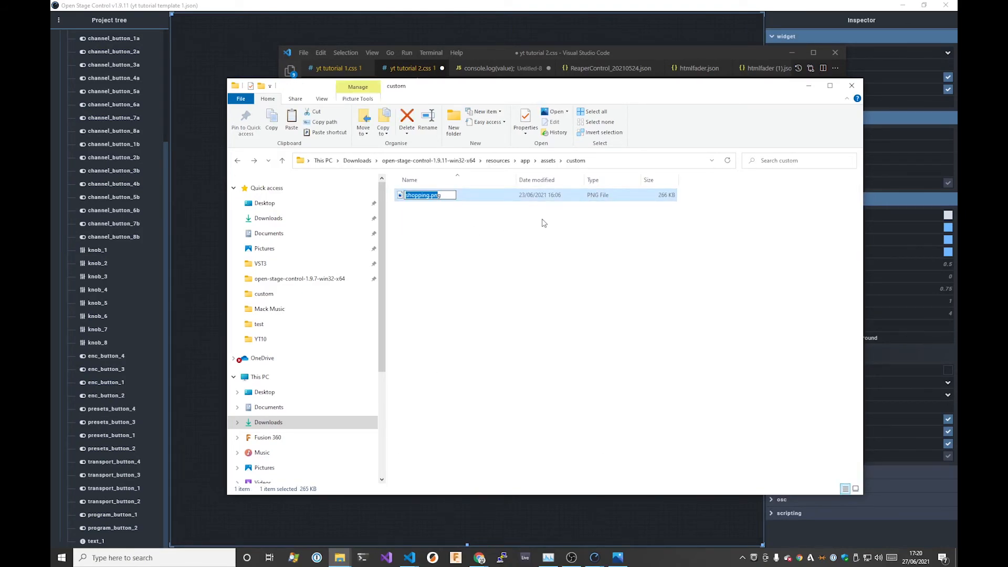
pyautogui.write('bck2000 back')
pyautogui.press('Return')
# Step: Select shopping in the stylesheet's background-image URL, and copy the file name "bcf2000 back.png" from the custom folder in File Explorer
pyautogui.click(556, 77)
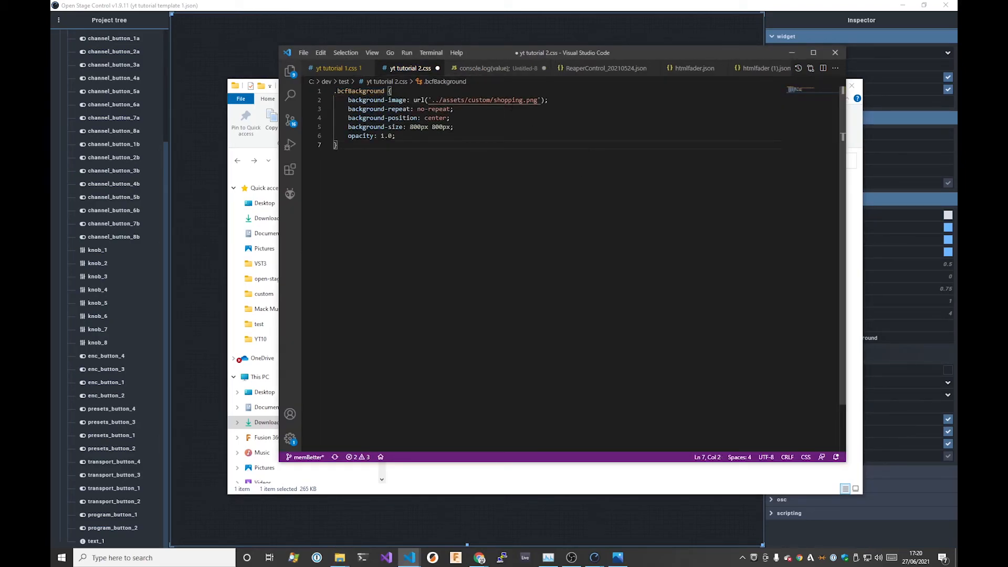
pyautogui.doubleClick(509, 100)
pyautogui.hotkey('alt', 'Tab')
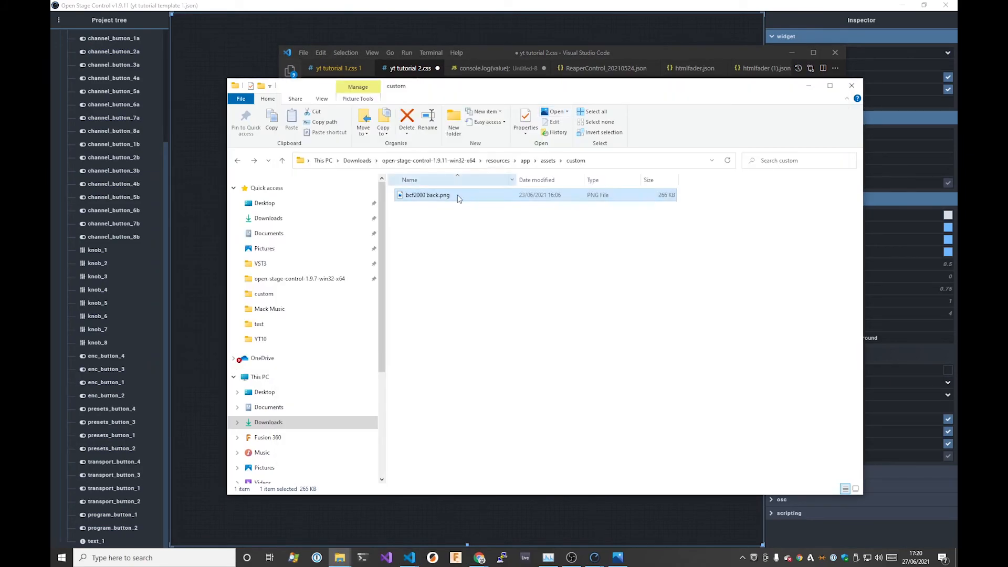
pyautogui.click(423, 198)
pyautogui.click(458, 198)
pyautogui.hotkey('ctrl', 'a')
pyautogui.hotkey('ctrl', 'c')
pyautogui.hotkey('alt', 'Tab')
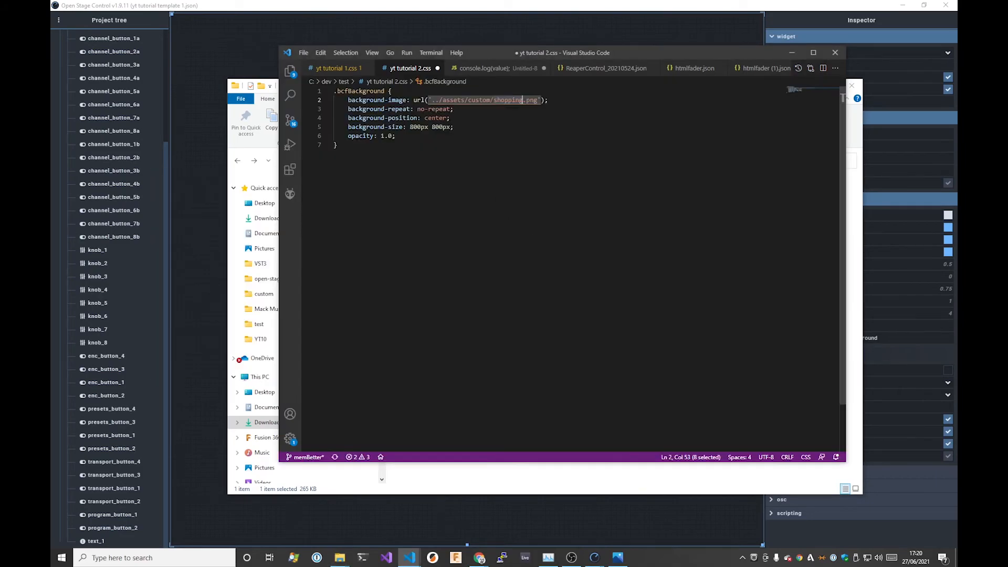
# Step: Replace shopping.png in the .bcfBackground background-image URL with "bcf2000 back.png" and save yt tutorial 2.css
pyautogui.hotkey('shift', 'Right')
pyautogui.hotkey('shift', 'Right')
pyautogui.hotkey('shift', 'Right')
pyautogui.hotkey('shift', 'Right')
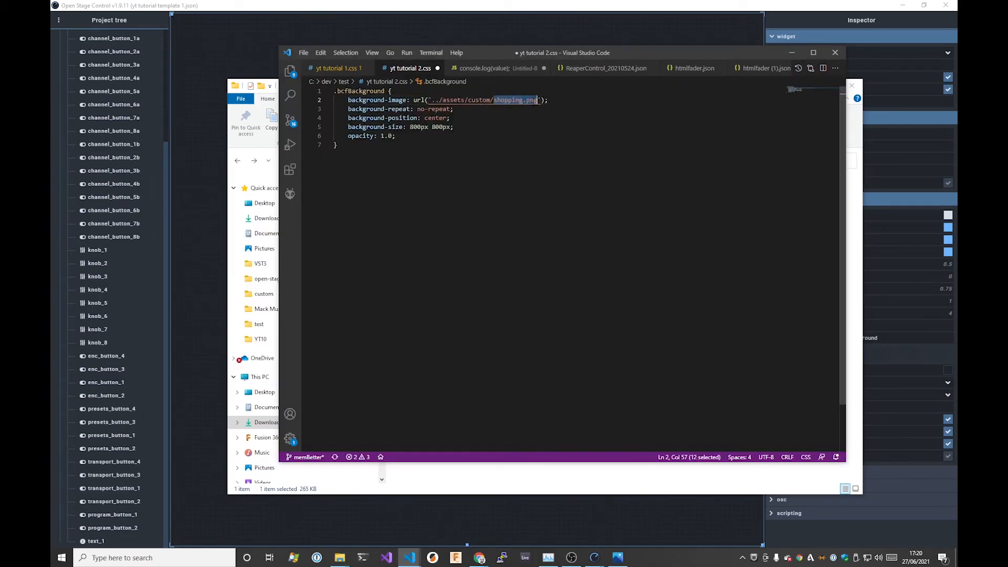
pyautogui.hotkey('ctrl', 'v')
pyautogui.hotkey('ctrl', 's')
pyautogui.press('Down')
pyautogui.press('Down')
pyautogui.press('Down')
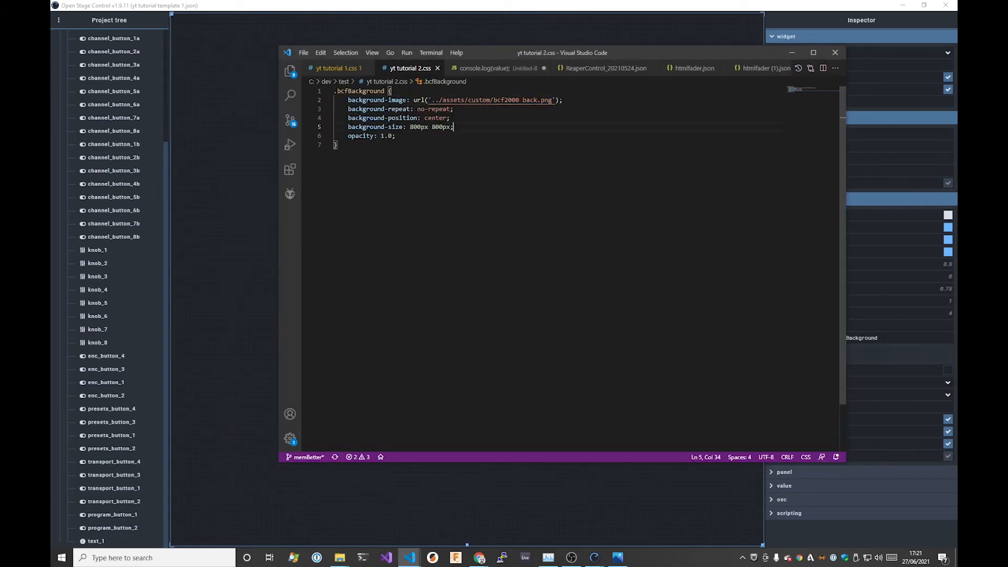
# Step: Check the pixel dimensions of "bcf2000 back.png" in its file properties, and return to the stylesheet in Visual Studio Code
pyautogui.click(562, 101)
pyautogui.press('Down')
pyautogui.press('Down')
pyautogui.hotkey('alt', 'Tab')
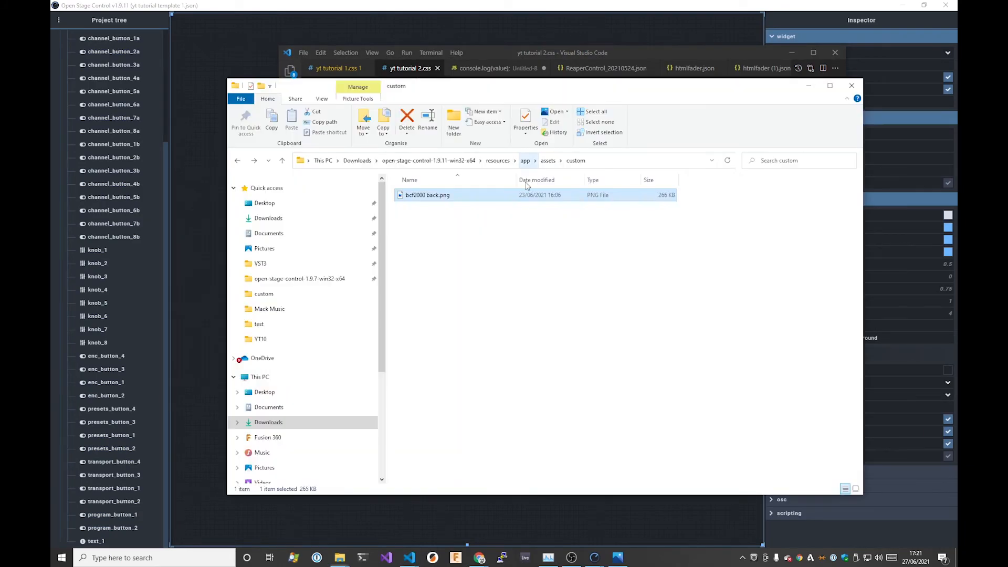
pyautogui.rightClick(438, 195)
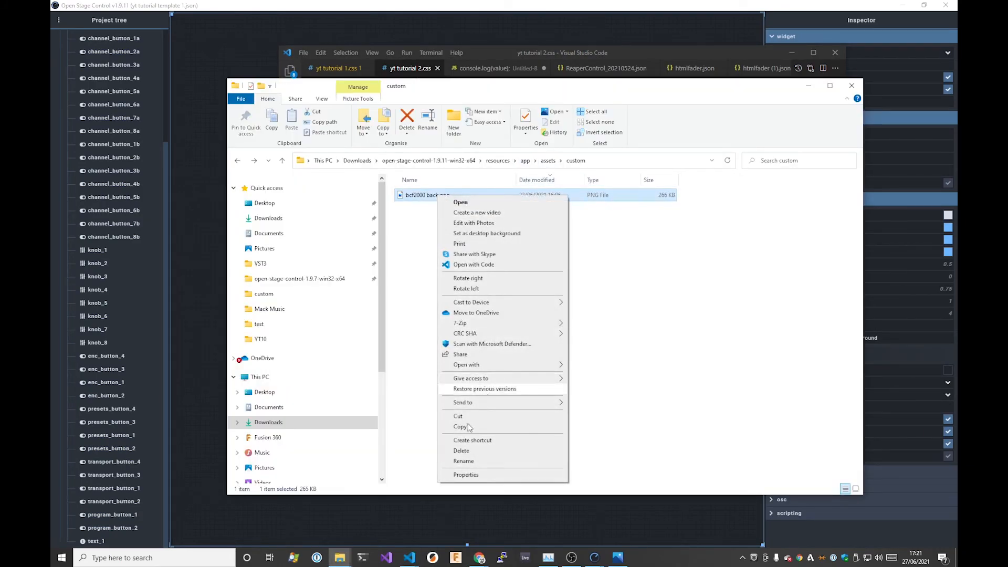
pyautogui.click(466, 475)
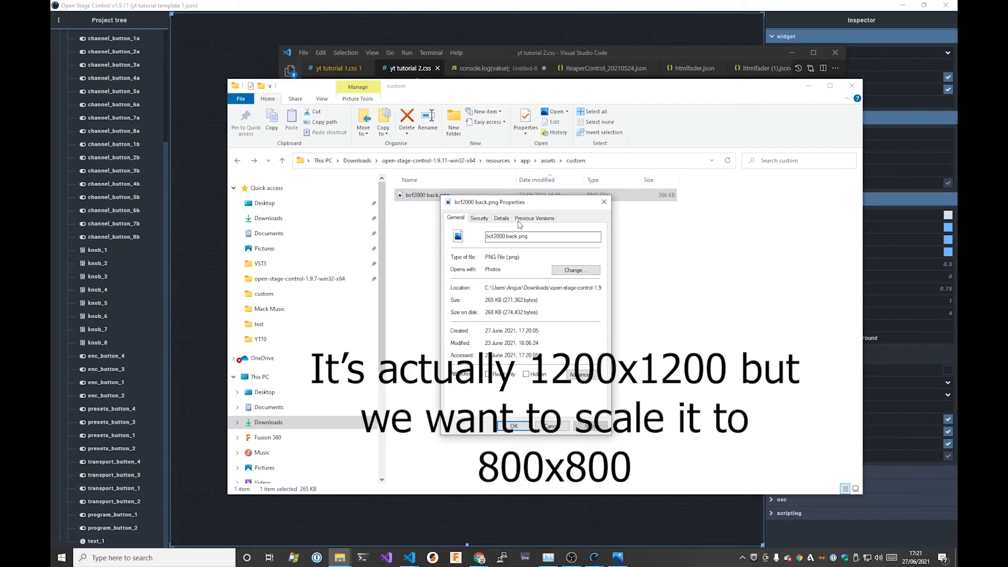
pyautogui.click(502, 218)
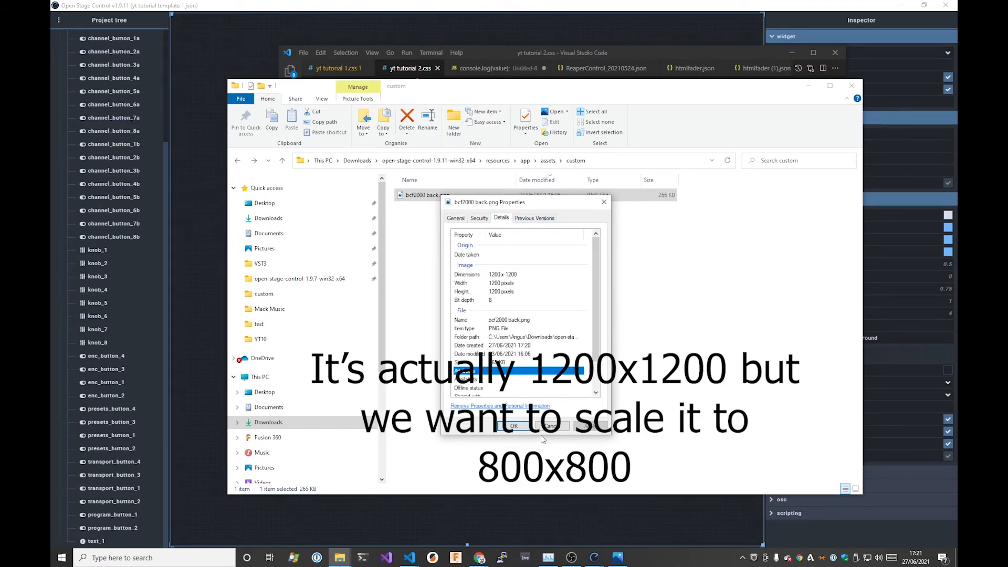
pyautogui.click(548, 426)
pyautogui.hotkey('alt', 'Tab')
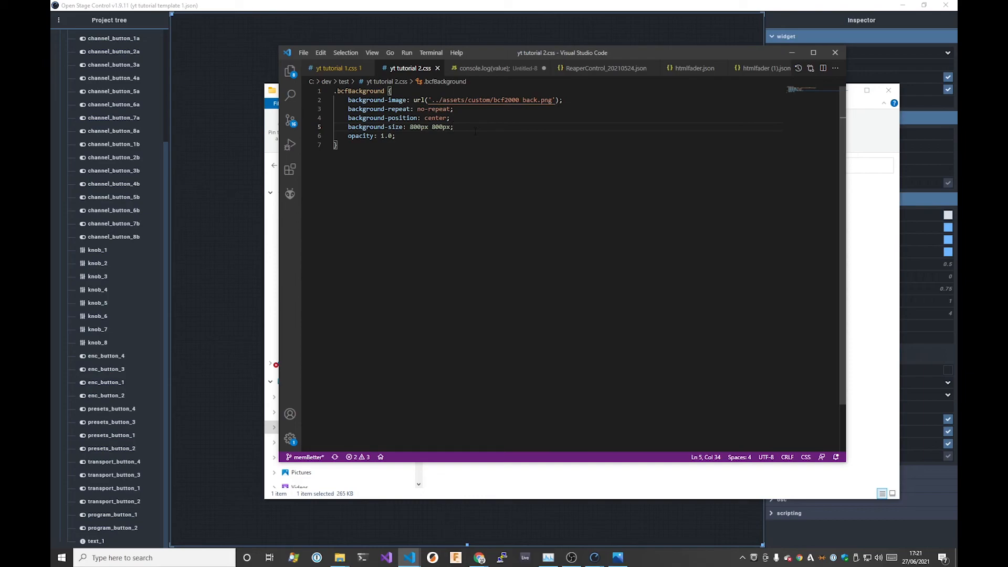
pyautogui.click(482, 138)
pyautogui.hotkey('alt', 'Tab')
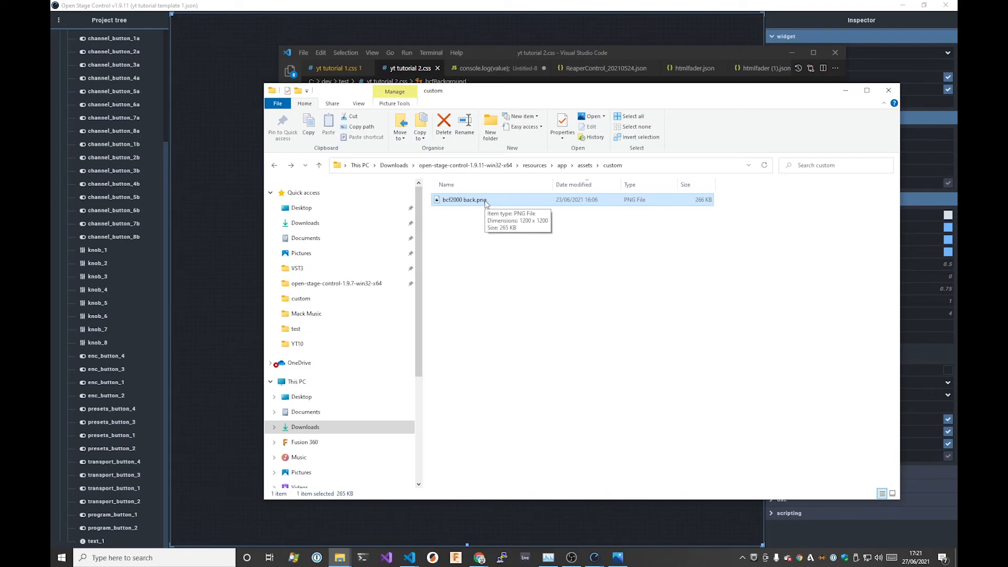
pyautogui.moveTo(557, 94); pyautogui.dragTo(554, 103)
pyautogui.click(572, 51)
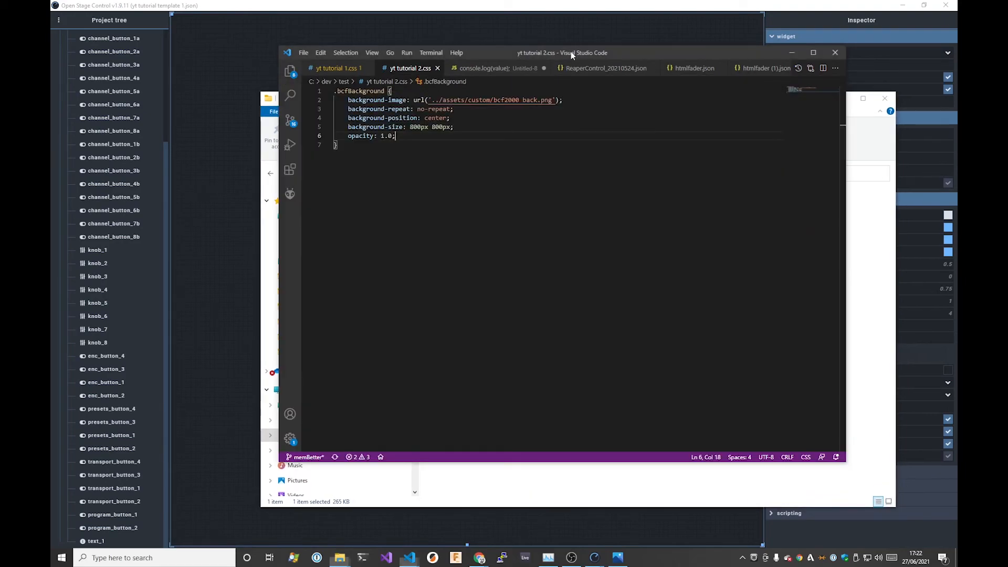
pyautogui.click(417, 138)
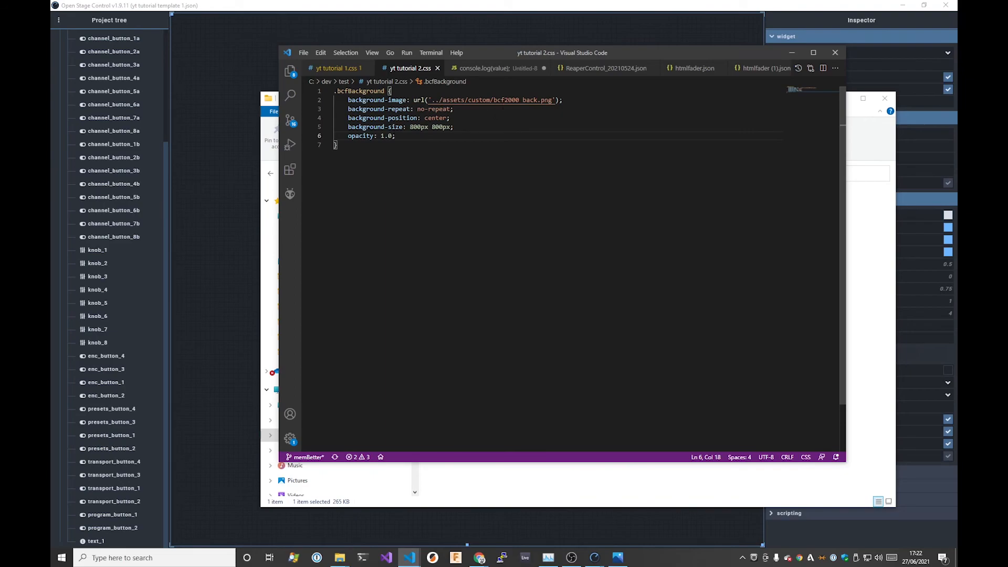
# Step: Copy the bcfBackground class name from the stylesheet into panel_1's css property in Open Stage Control, and save the session
pyautogui.doubleClick(361, 91)
pyautogui.hotkey('ctrl', 'c')
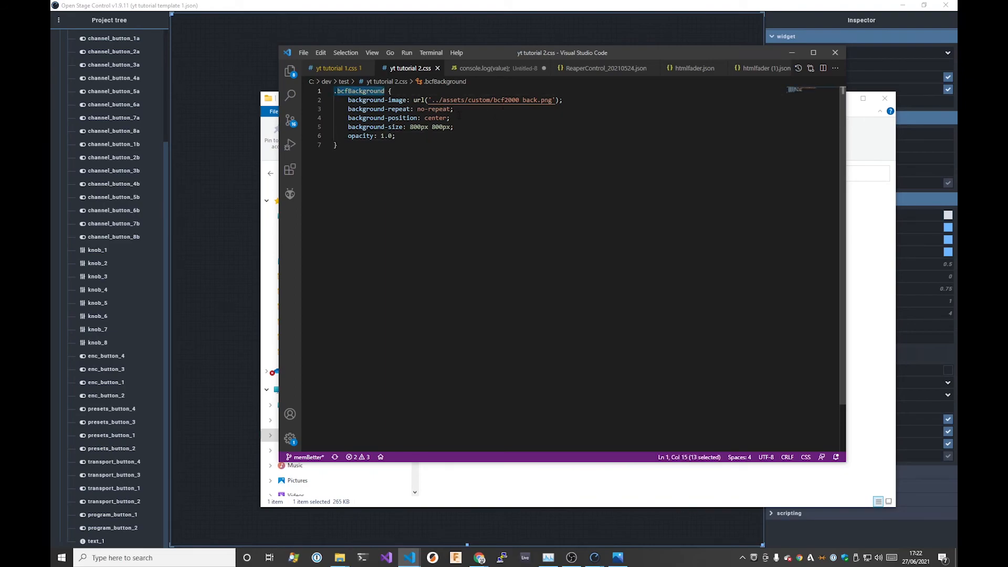
pyautogui.click(554, 14)
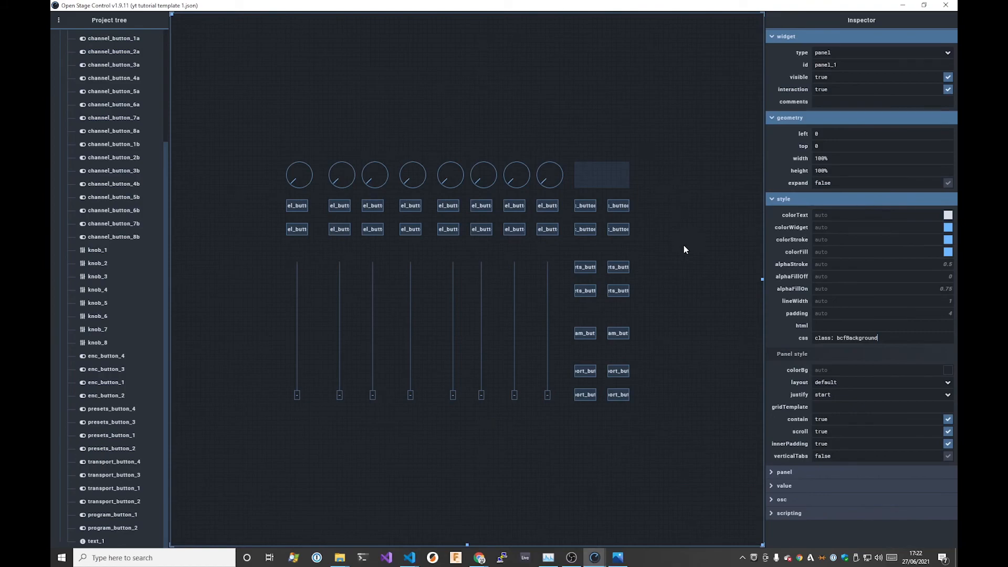
pyautogui.doubleClick(871, 338)
pyautogui.hotkey('ctrl', 'v')
pyautogui.hotkey('ctrl', 's')
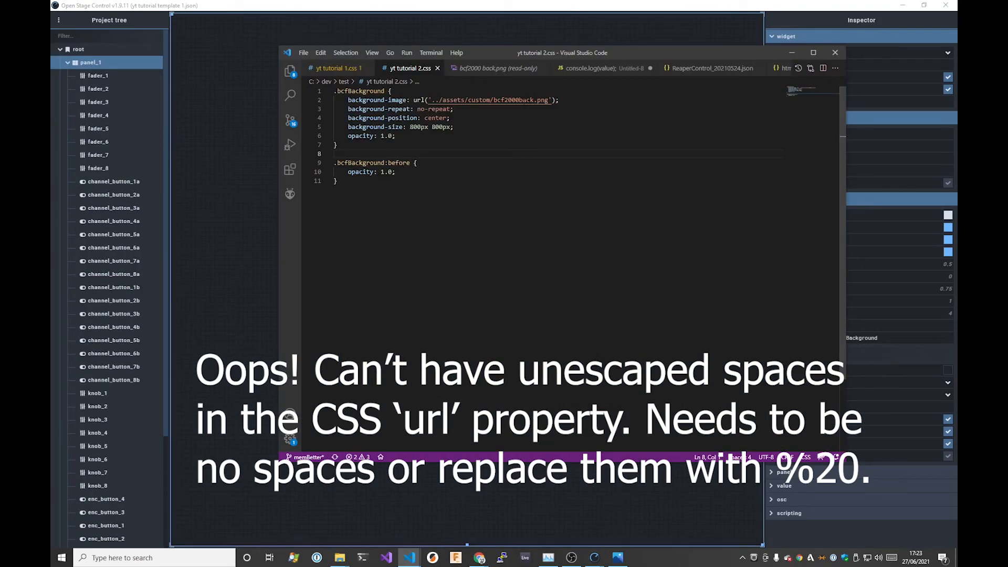
# Step: Compare the bcf2000back.png name in the background-image URL with the file in the custom folder, and return to Open Stage Control
pyautogui.click(522, 100)
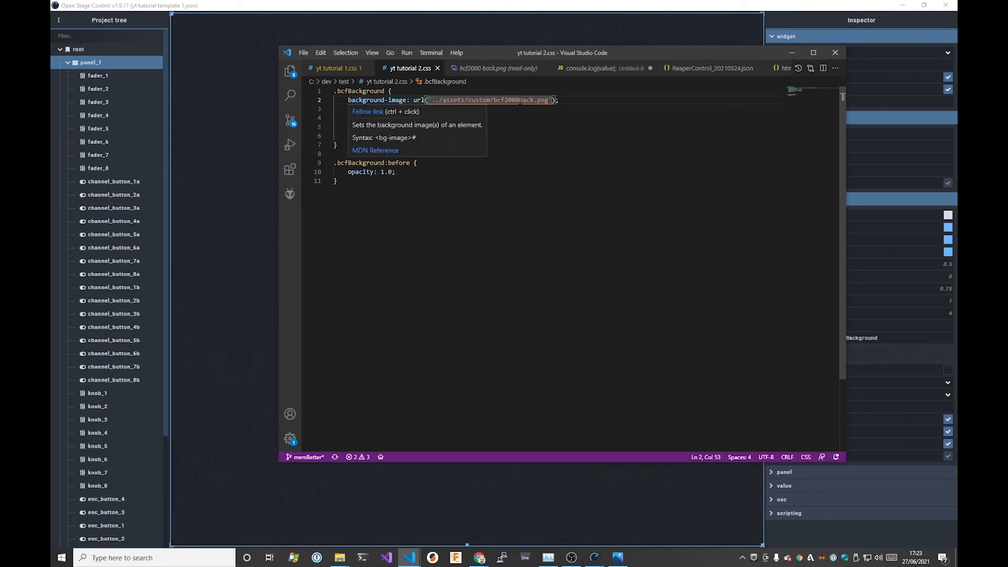
pyautogui.hotkey('alt', 'Tab')
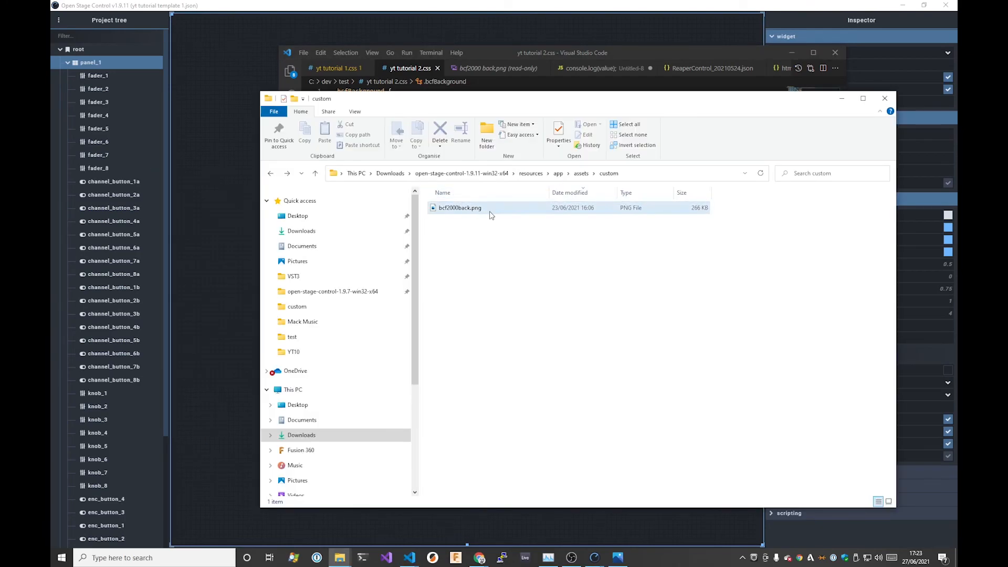
pyautogui.click(524, 53)
pyautogui.click(535, 3)
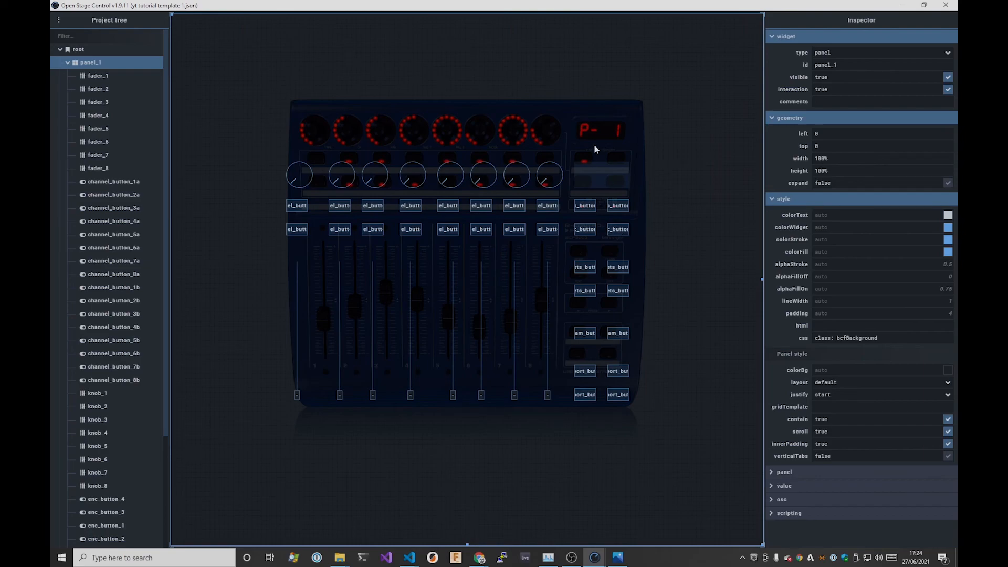
# Step: Turn off the editor and resize the yt tutorial template 1.json window to examine how the background and widgets respond
pyautogui.hotkey('ctrl', 'e')
pyautogui.doubleClick(602, 7)
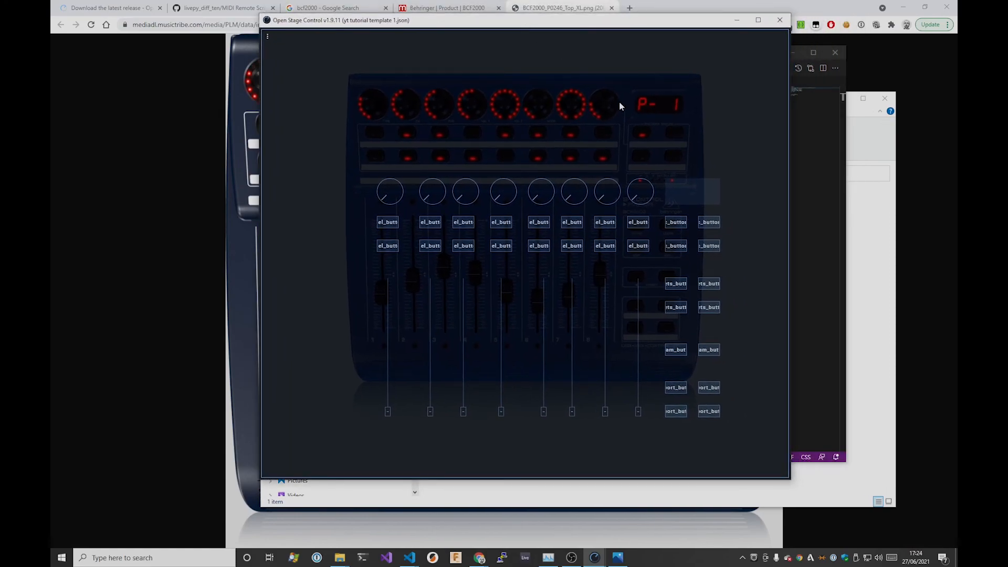
pyautogui.moveTo(792, 272); pyautogui.dragTo(892, 389)
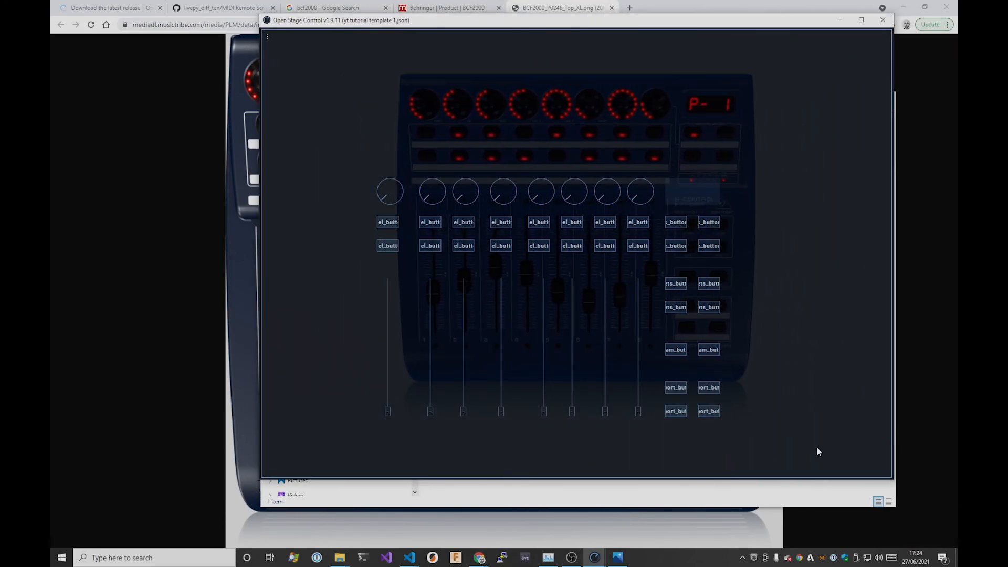
pyautogui.moveTo(664, 479); pyautogui.dragTo(647, 520)
pyautogui.moveTo(621, 20); pyautogui.dragTo(564, 28)
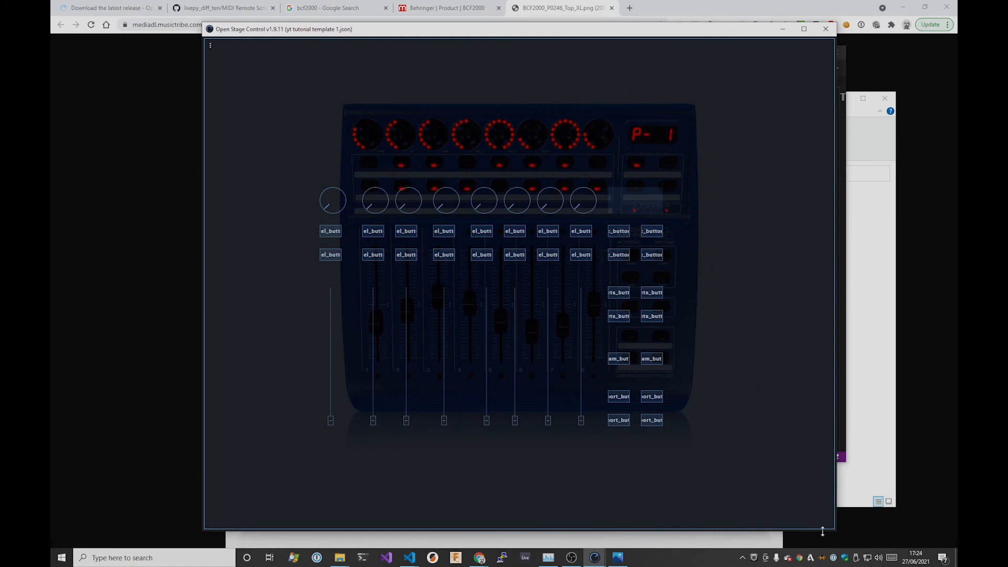
pyautogui.moveTo(834, 535); pyautogui.dragTo(824, 495)
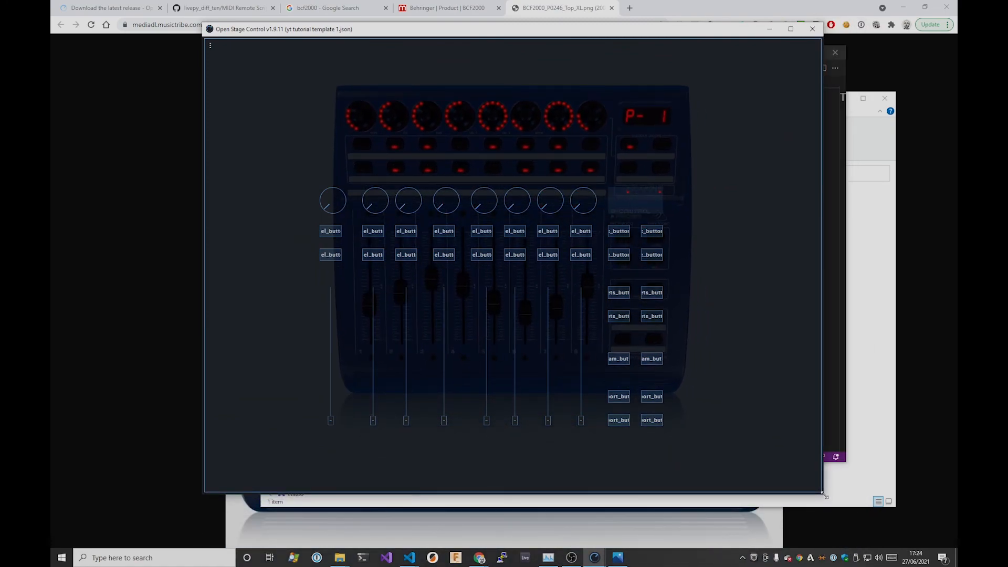
pyautogui.moveTo(659, 32); pyautogui.dragTo(665, 63)
pyautogui.moveTo(831, 260); pyautogui.dragTo(828, 336)
pyautogui.moveTo(641, 54); pyautogui.dragTo(647, 84)
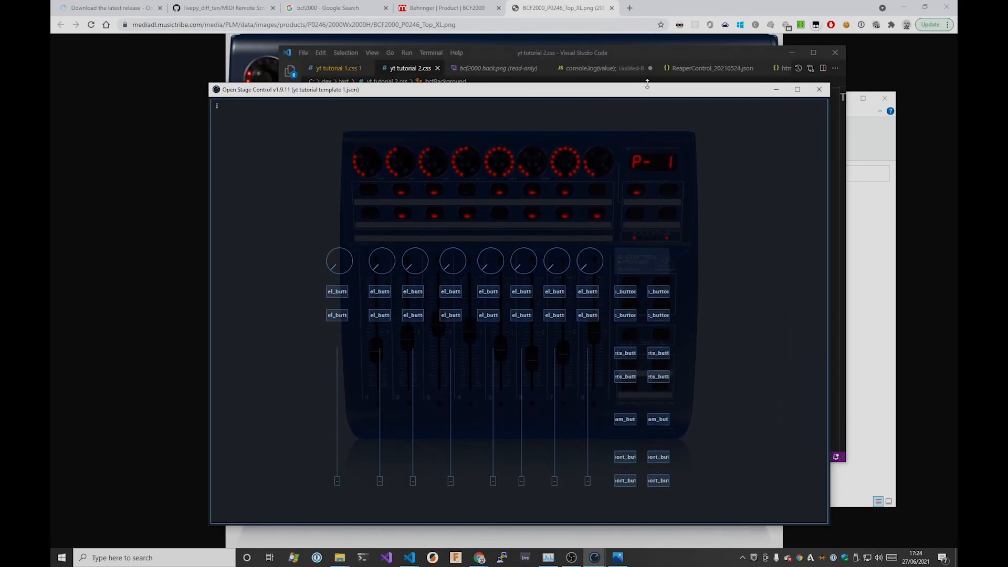
pyautogui.doubleClick(647, 91)
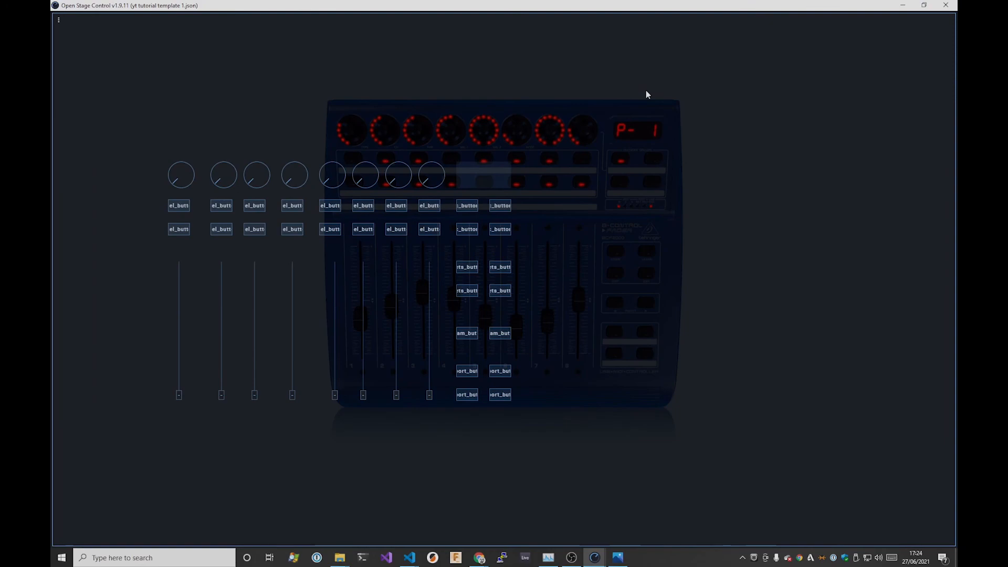
pyautogui.moveTo(629, 7); pyautogui.dragTo(501, 67)
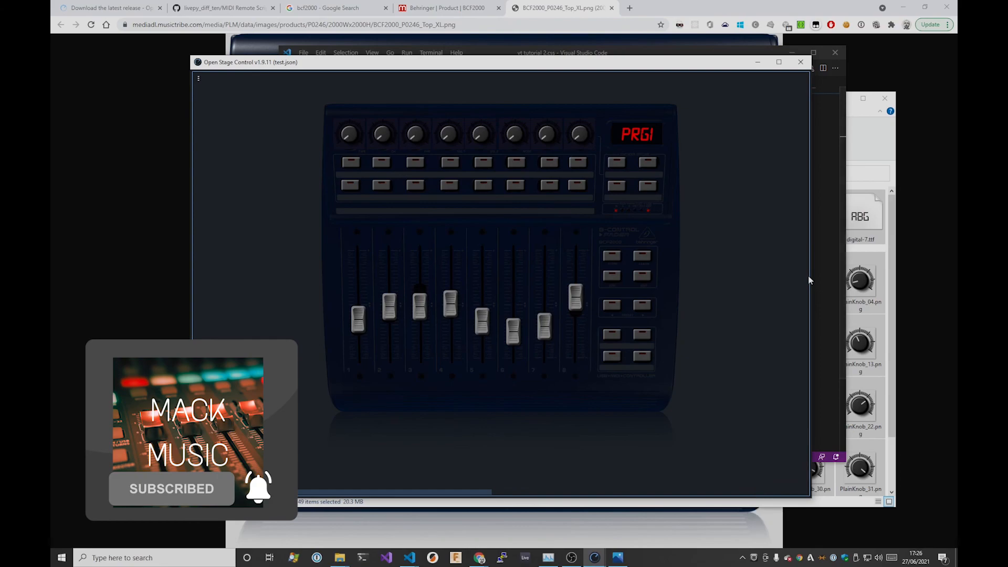
# Step: Resize and move the test.json window to examine how the finished widgets follow the BCF2000 background
pyautogui.moveTo(811, 277); pyautogui.dragTo(774, 278)
pyautogui.moveTo(729, 261); pyautogui.dragTo(772, 276)
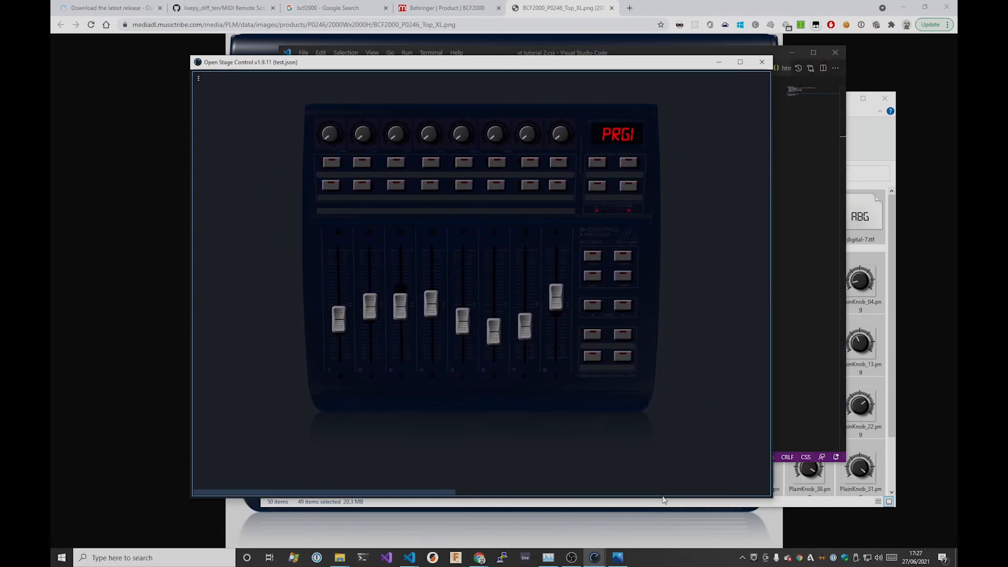
pyautogui.moveTo(665, 497); pyautogui.dragTo(683, 475)
pyautogui.moveTo(774, 348); pyautogui.dragTo(775, 373)
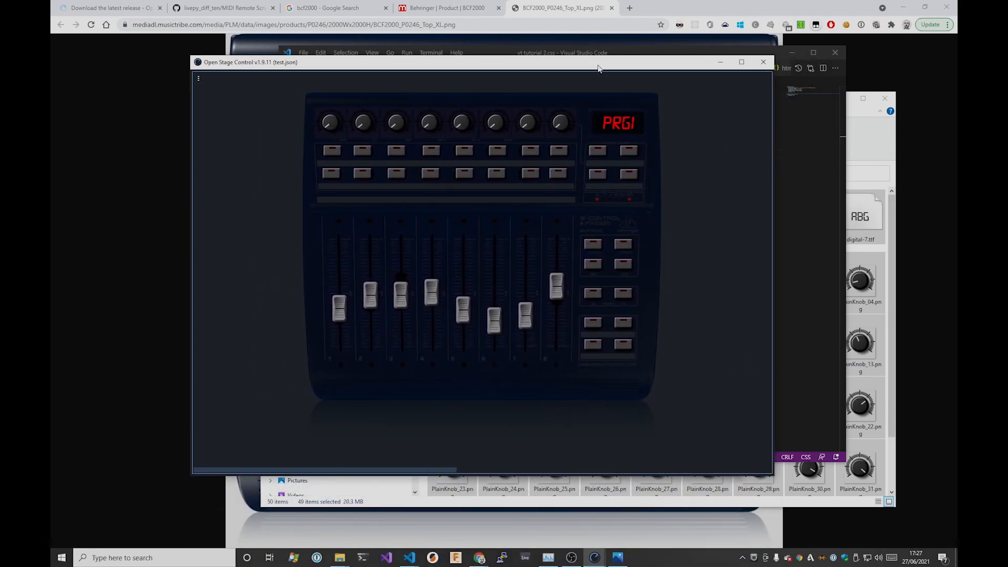
pyautogui.moveTo(598, 68); pyautogui.dragTo(637, 61)
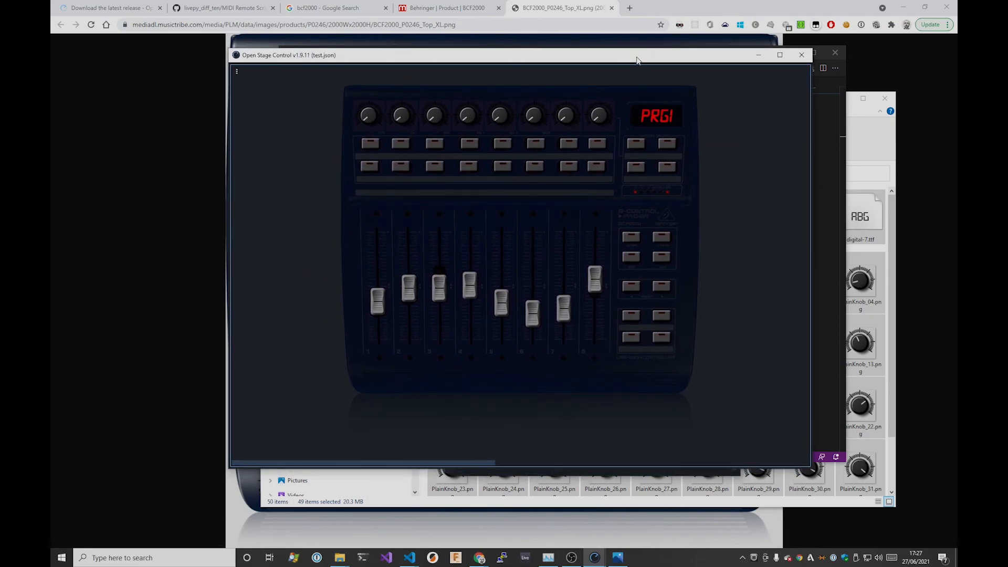